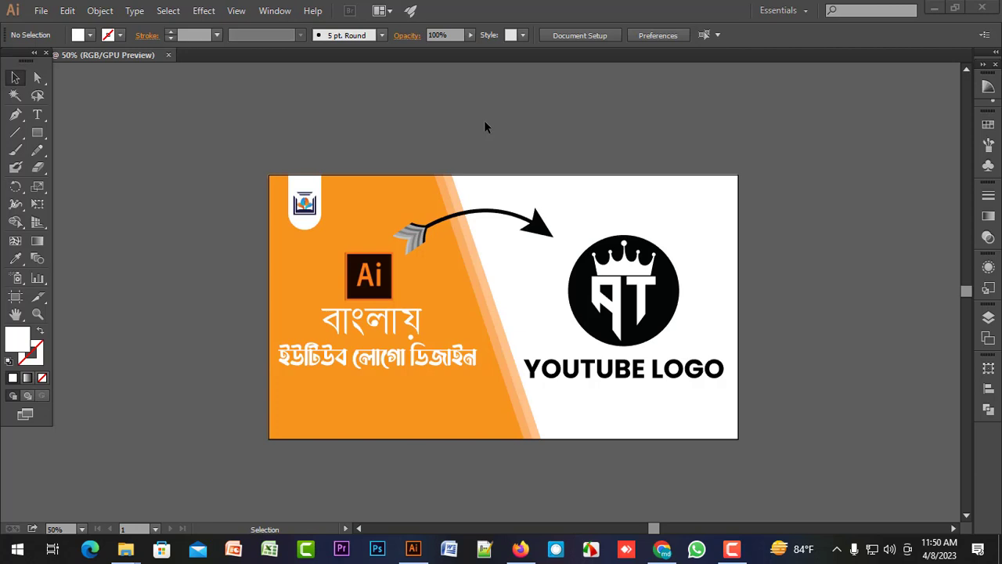
Create a new RGB document 1400 px wide and 1000 px high.
click(485, 125)
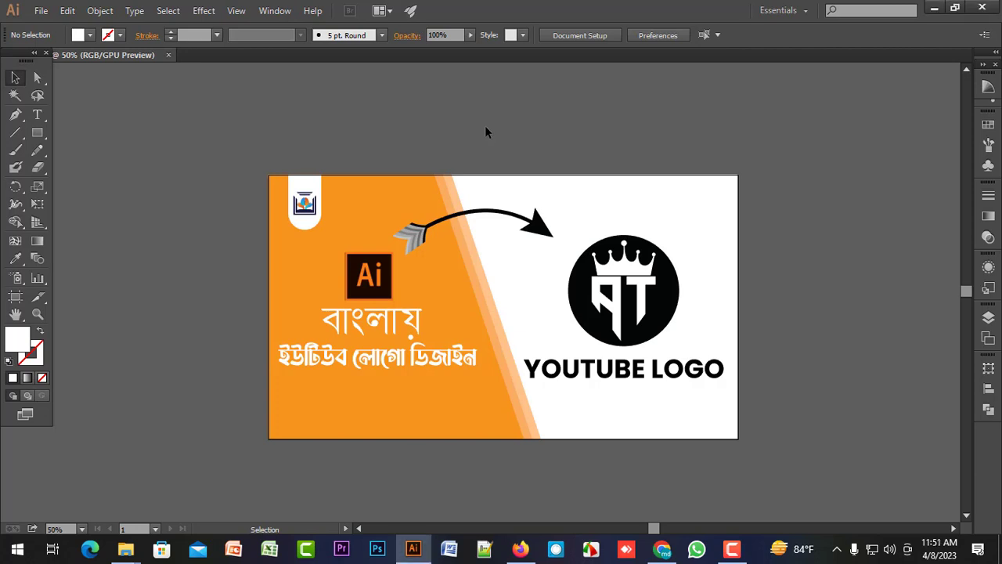
key(ctrl+n)
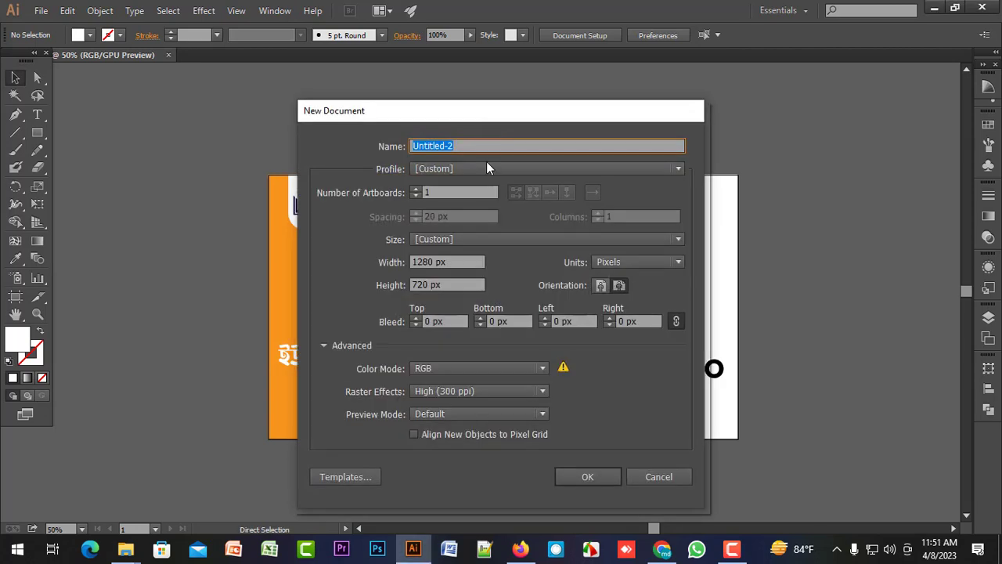
click(467, 261)
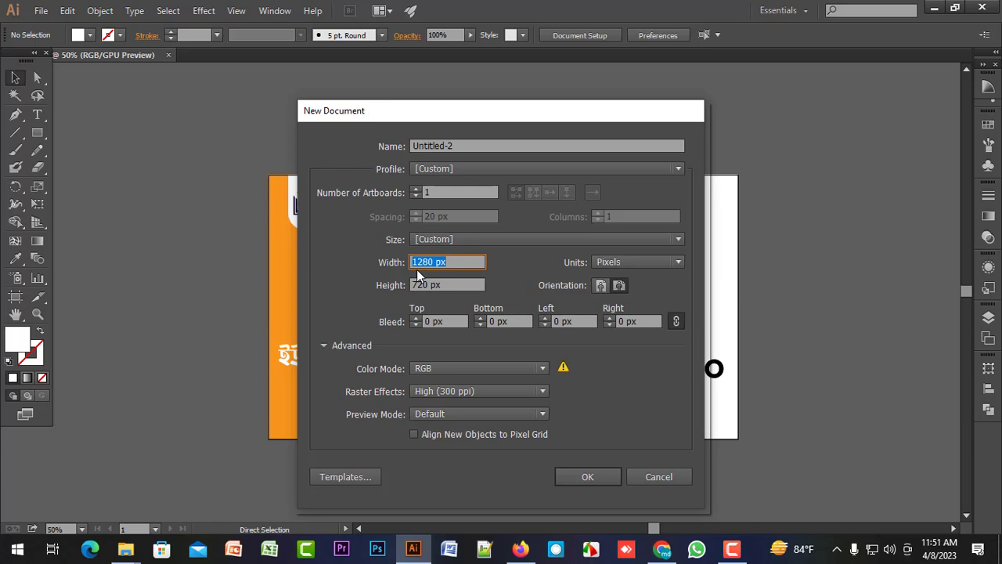
text(1400)
key(Tab)
text(100)
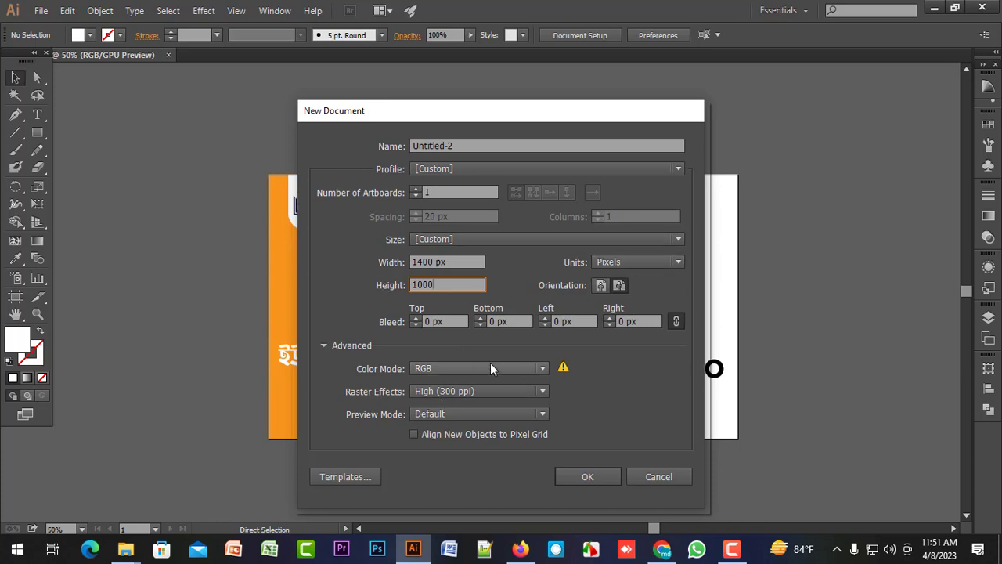
click(587, 477)
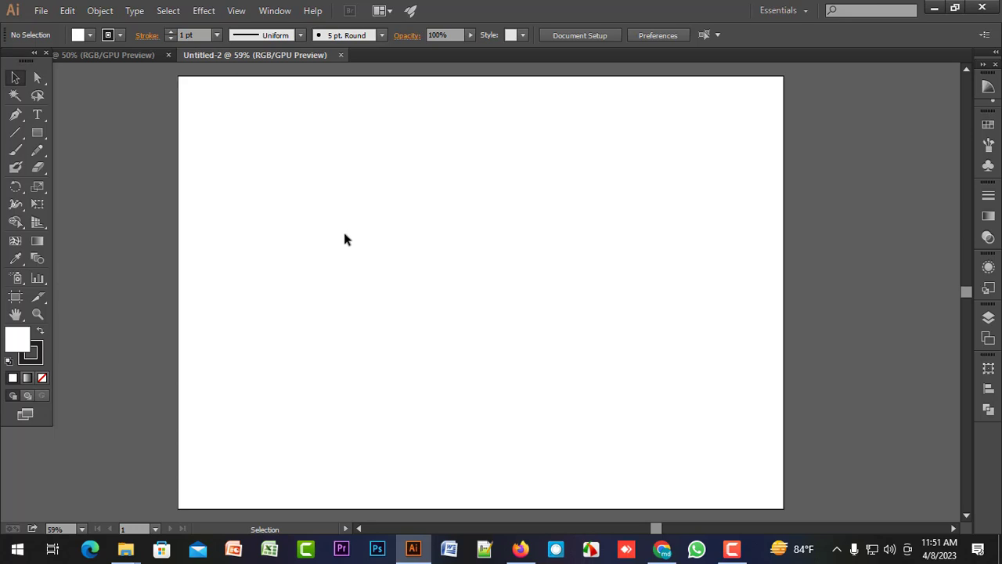
Switch to Firefox and replace the Google query with a search for "free pick".
mouse_move(521, 549)
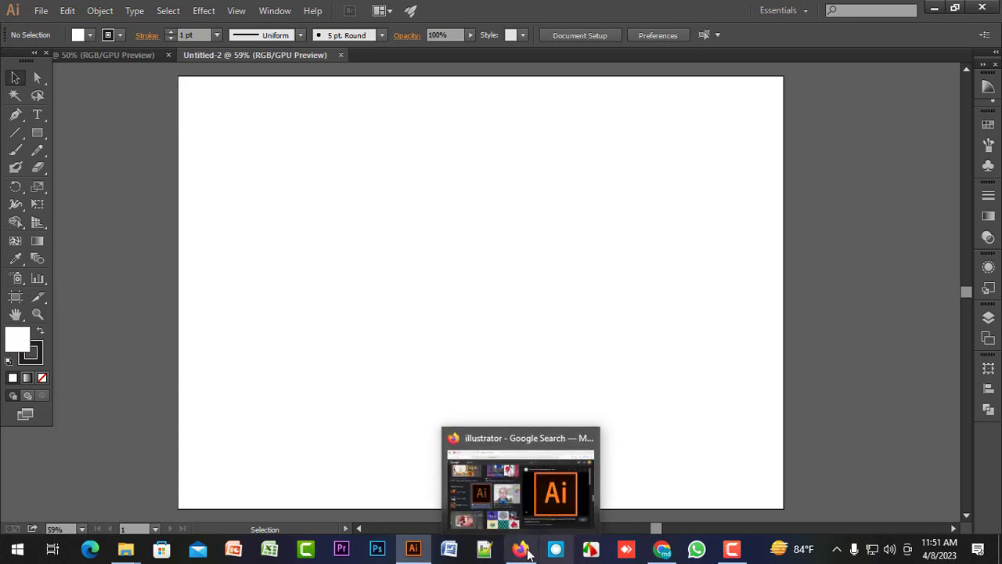
click(519, 553)
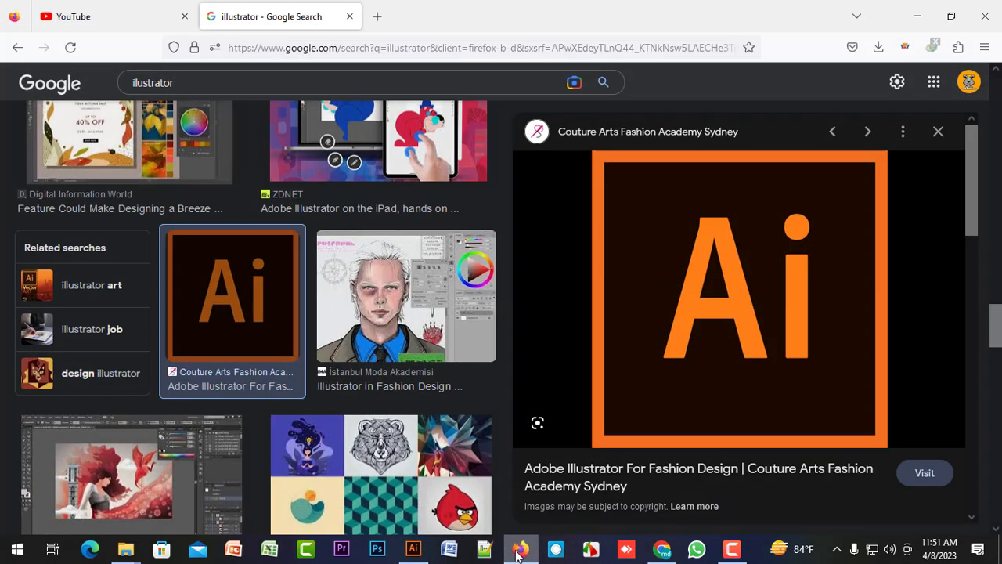
scroll(443, 321, up, 4)
scroll(443, 321, up, 5)
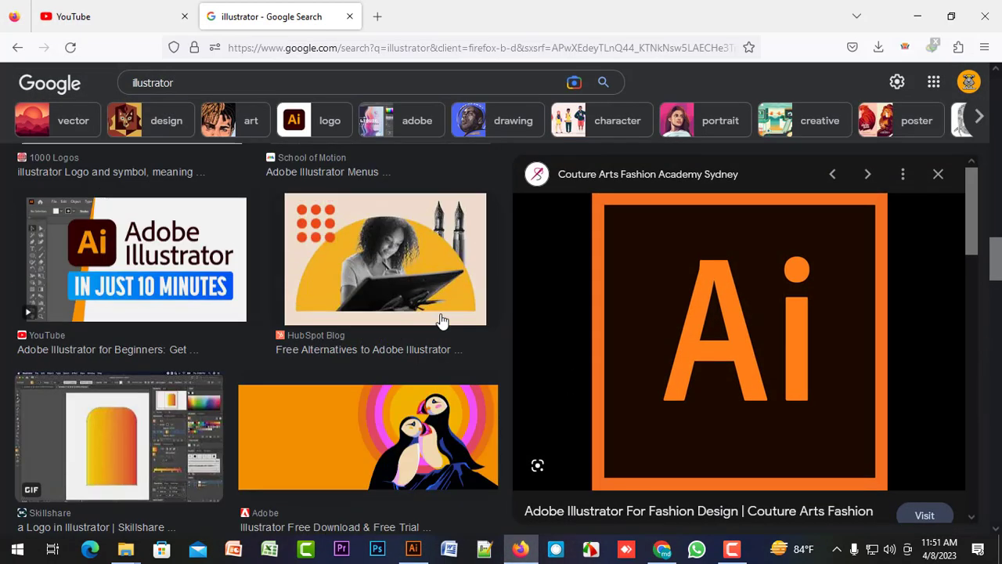
click(329, 82)
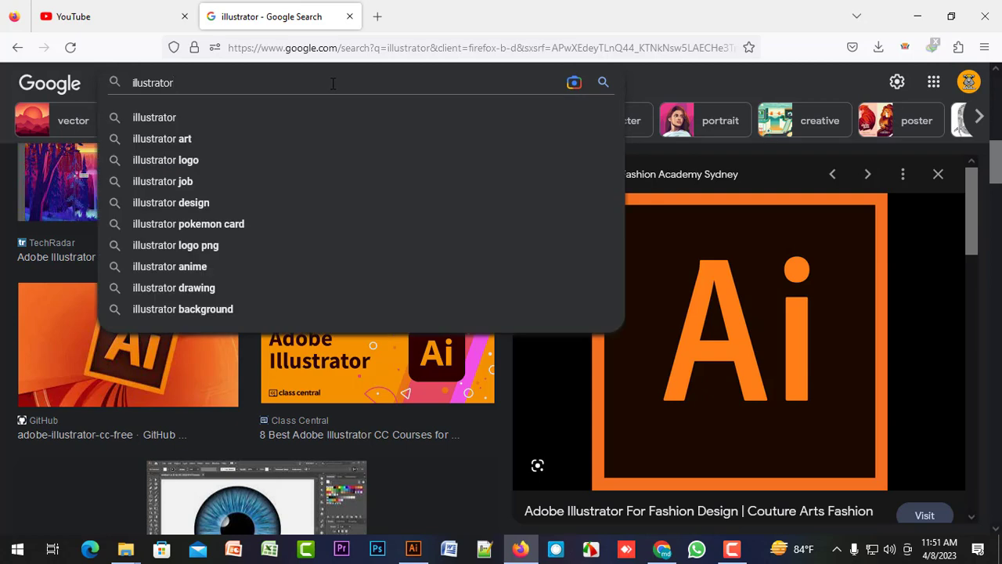
key(BackSpace)
key(BackSpace)
key(BackSpace)
key(BackSpace)
key(BackSpace)
key(BackSpace)
key(BackSpace)
key(BackSpace)
key(BackSpace)
key(BackSpace)
key(BackSpace)
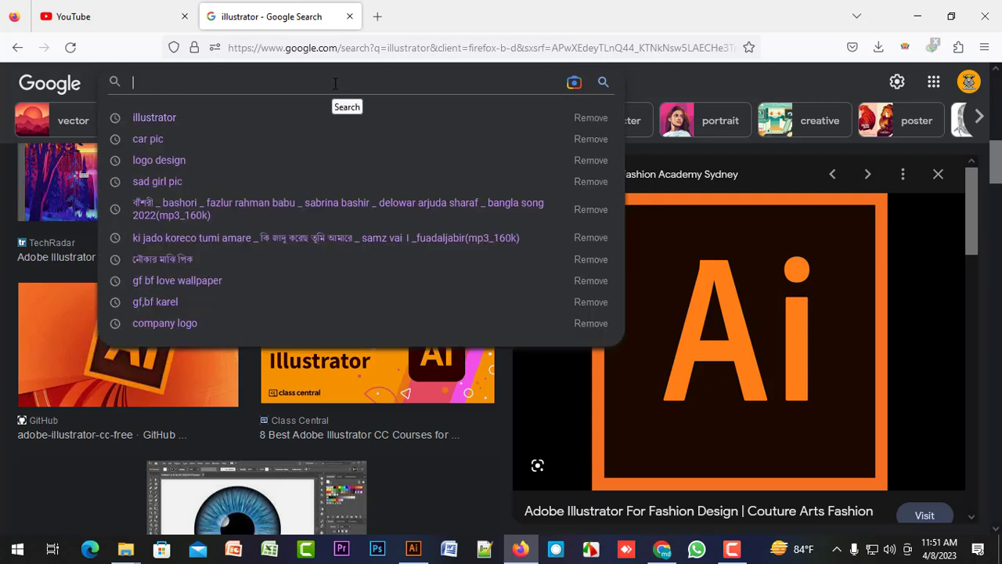
text(FREE)
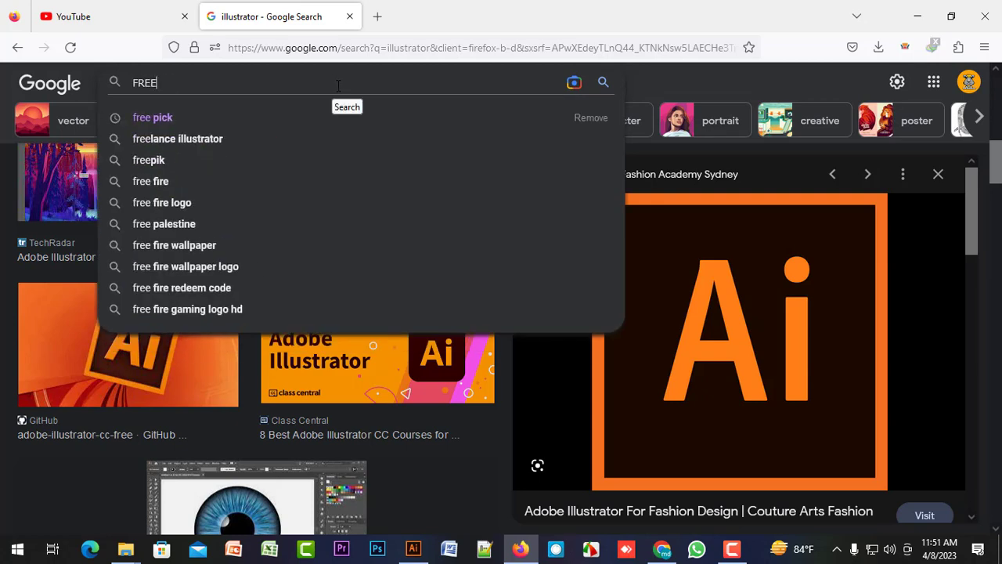
click(194, 116)
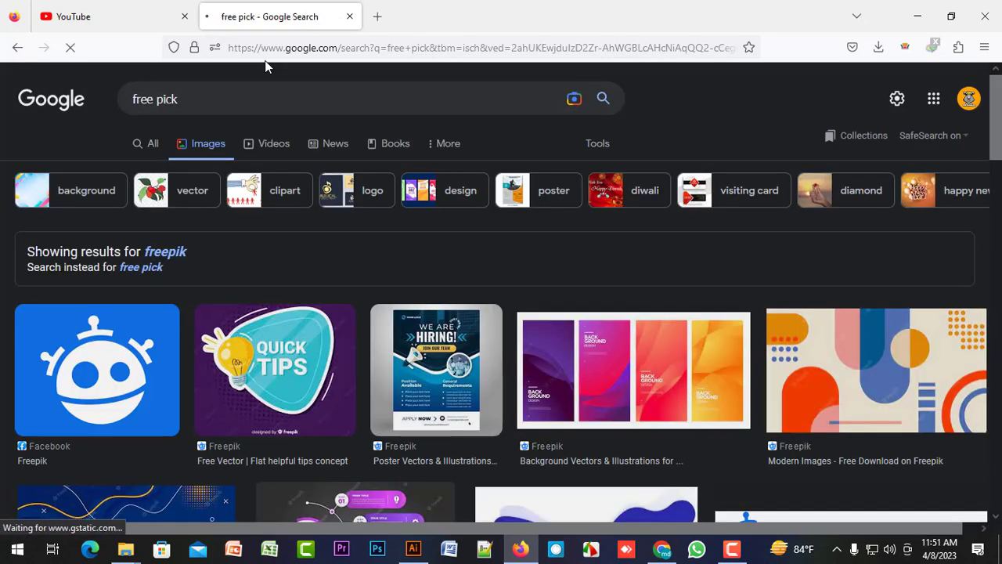
Open the Freepik website from the general web results and search it for "king logo".
click(149, 146)
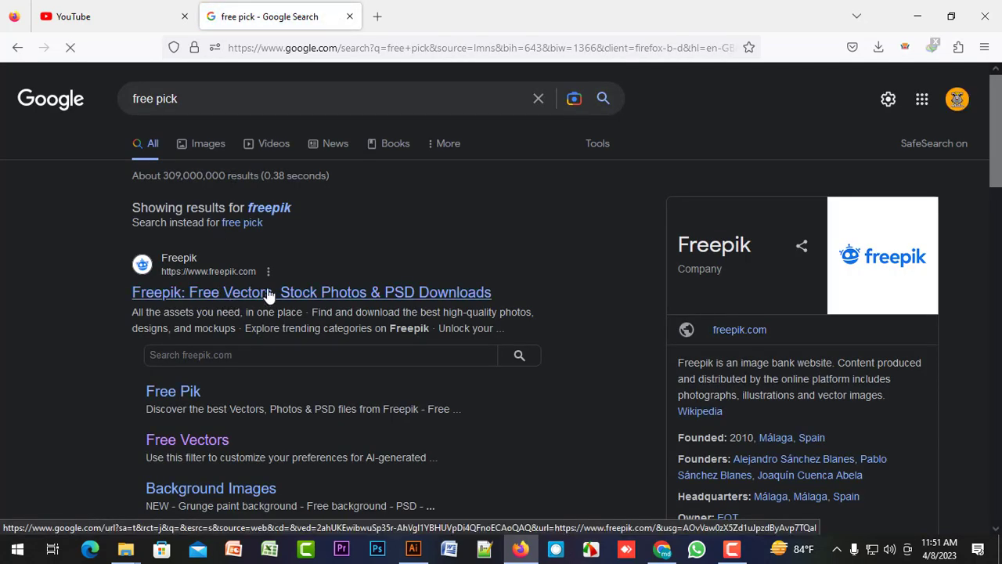
click(270, 292)
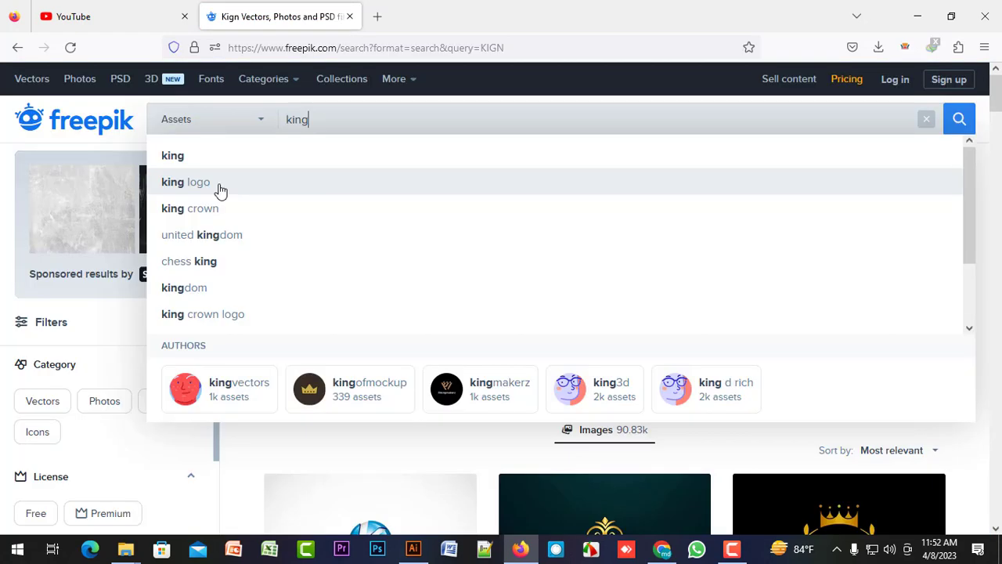
click(220, 191)
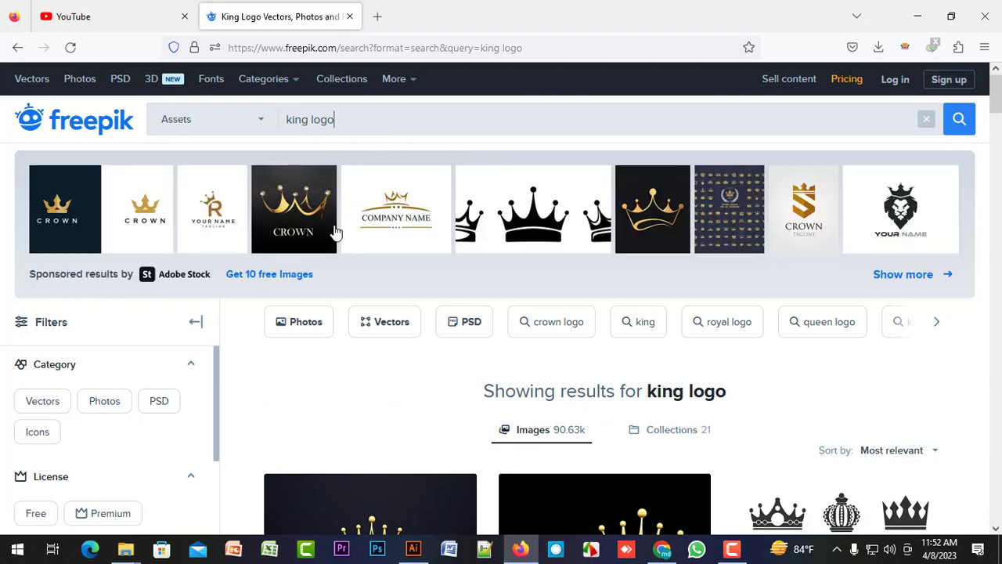
Browse the king logo results and open the free vector set of crown logotype border designs by starline.
scroll(416, 205, down, 2)
scroll(416, 205, down, 1)
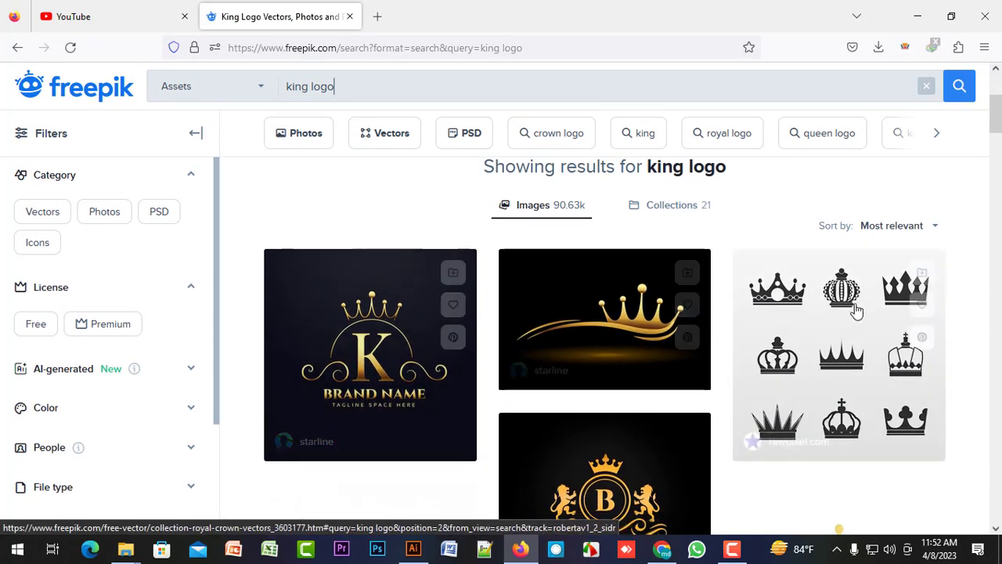
scroll(416, 287, down, 6)
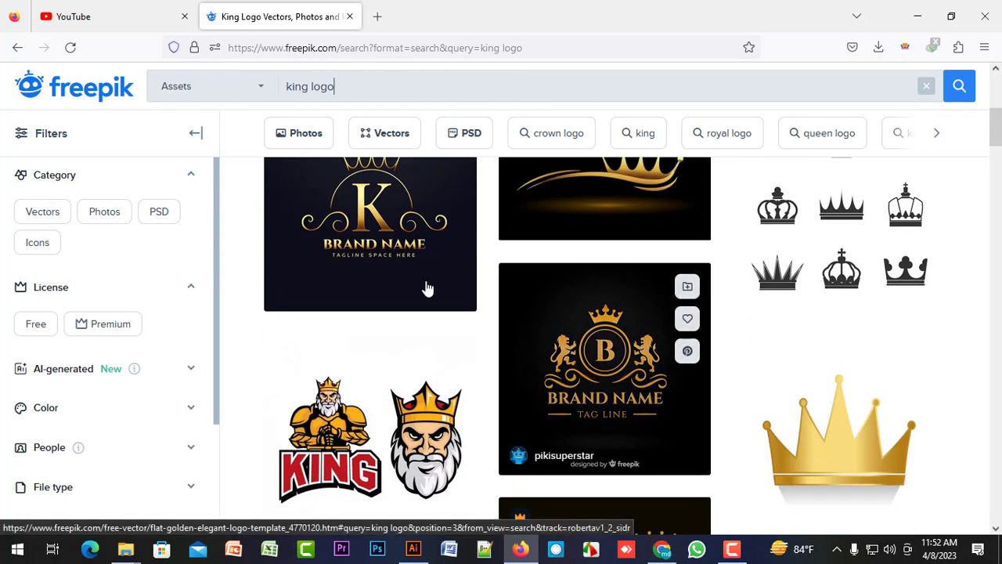
scroll(401, 287, down, 8)
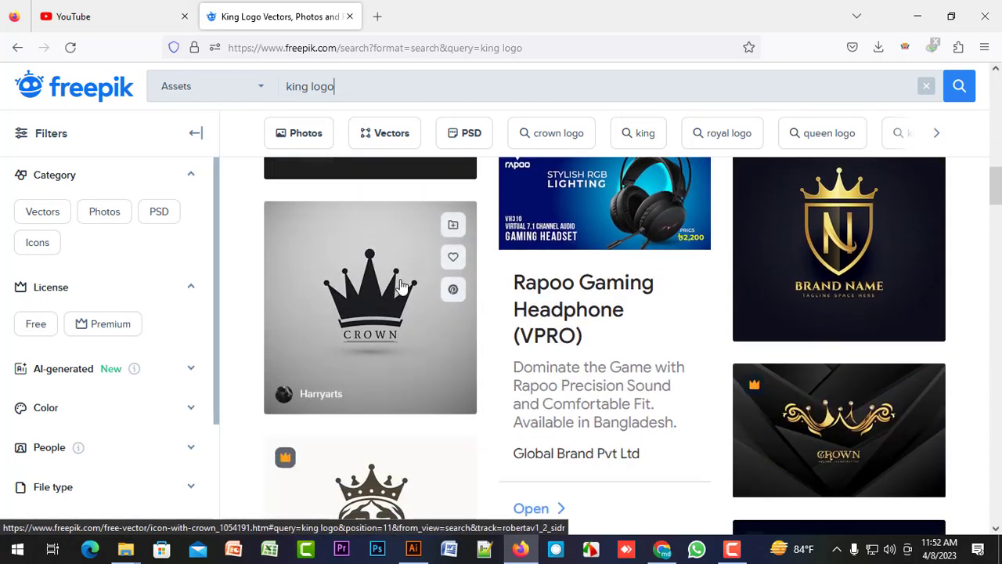
scroll(401, 287, down, 2)
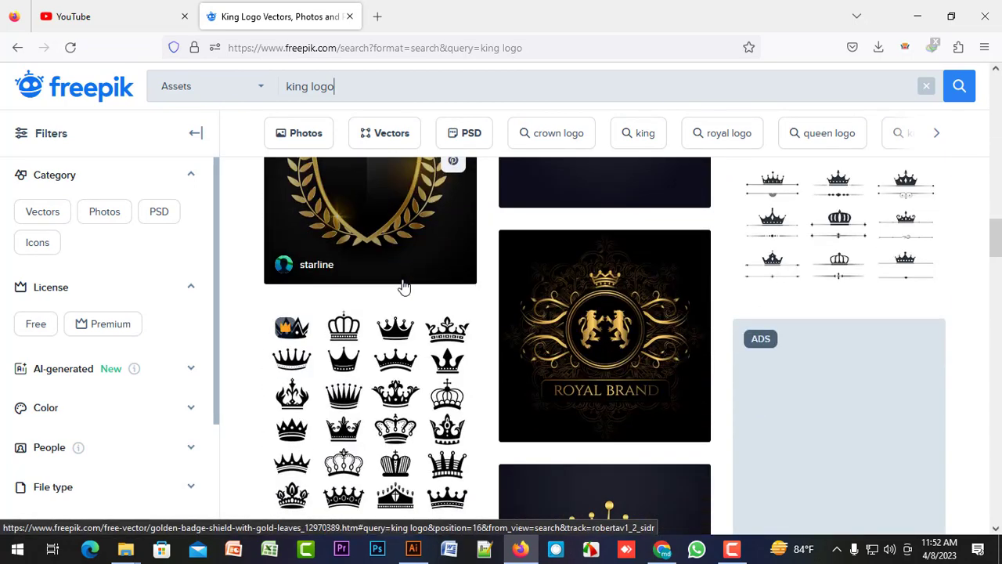
scroll(824, 233, up, 1)
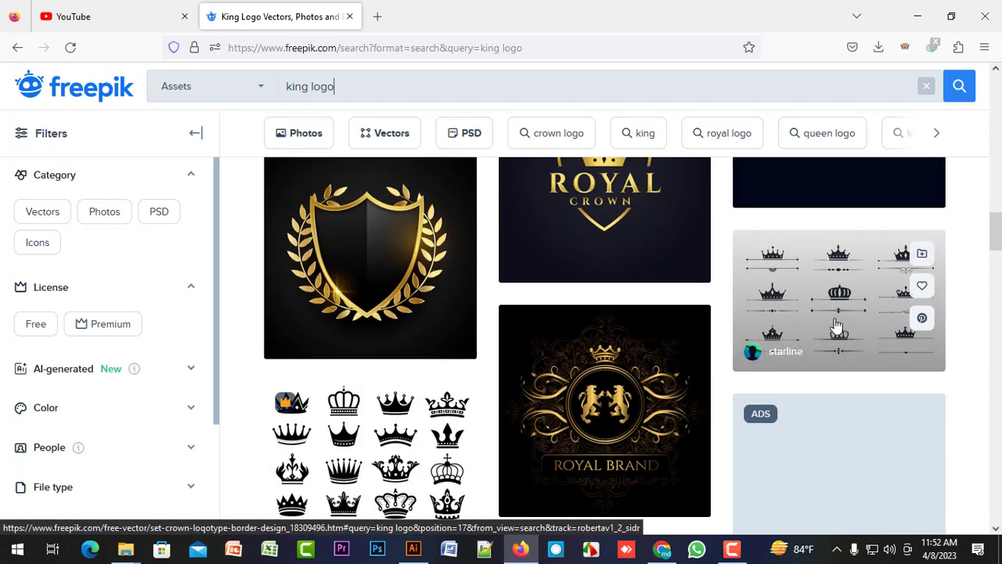
click(803, 327)
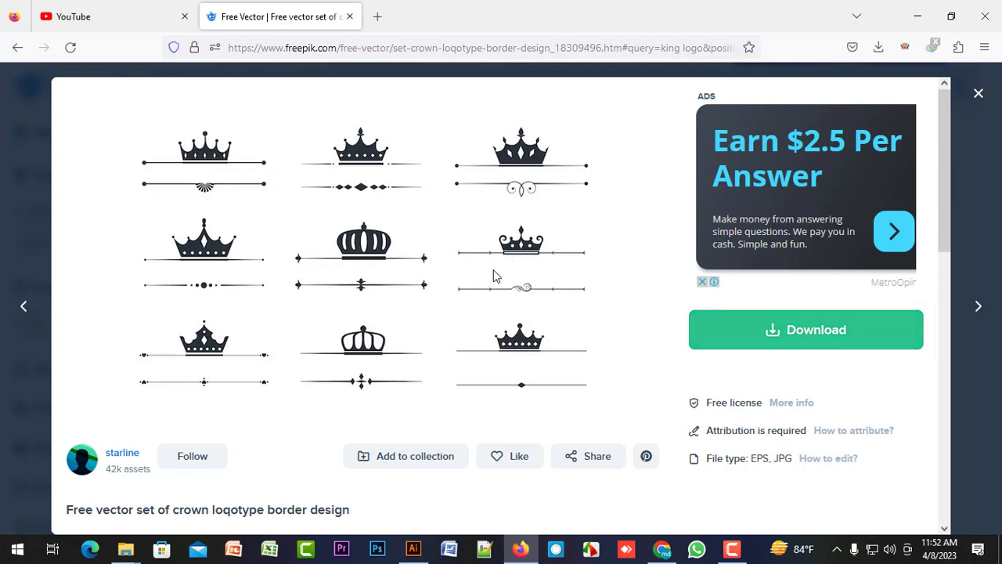
Download the crown logotype border set under the free licence and return to Illustrator.
scroll(494, 275, down, 4)
scroll(494, 275, up, 4)
click(817, 342)
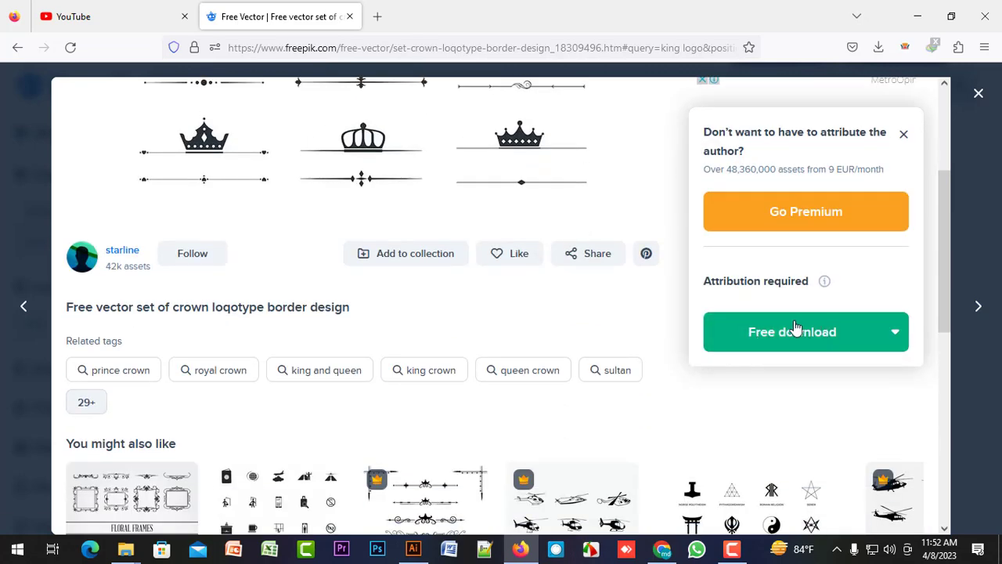
scroll(374, 167, up, 3)
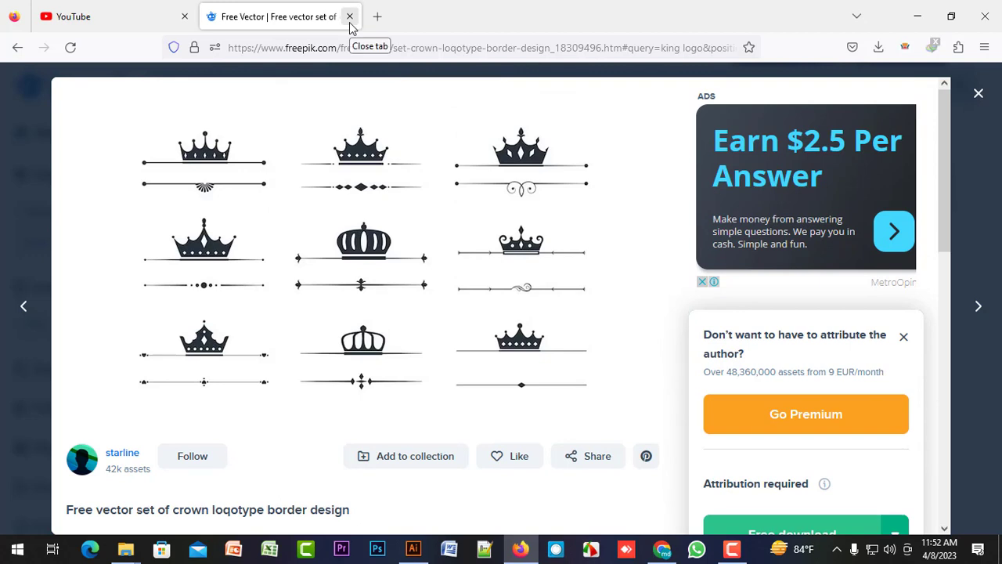
click(920, 19)
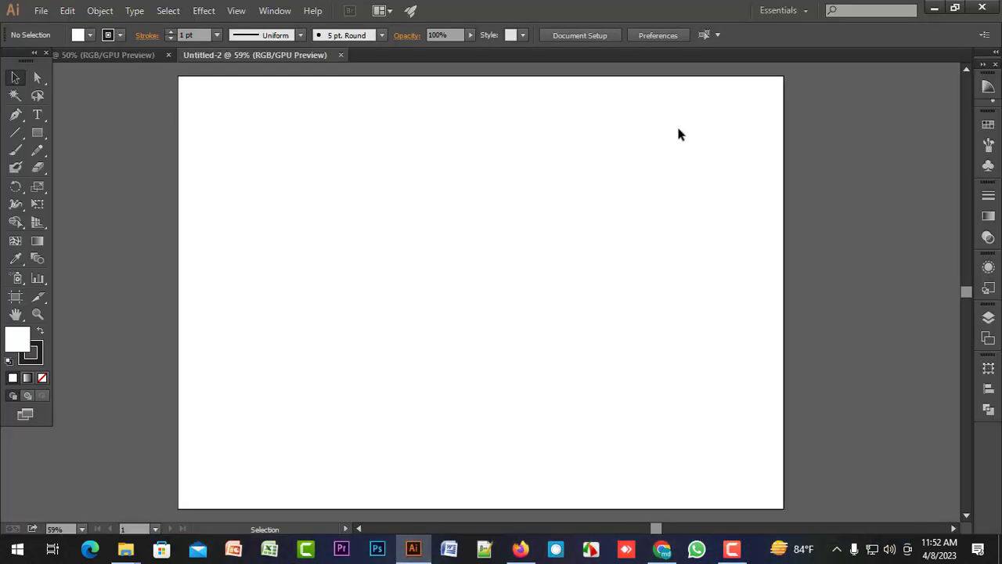
Switch to File Explorer, show the Downloads folder and refresh its contents.
mouse_move(125, 548)
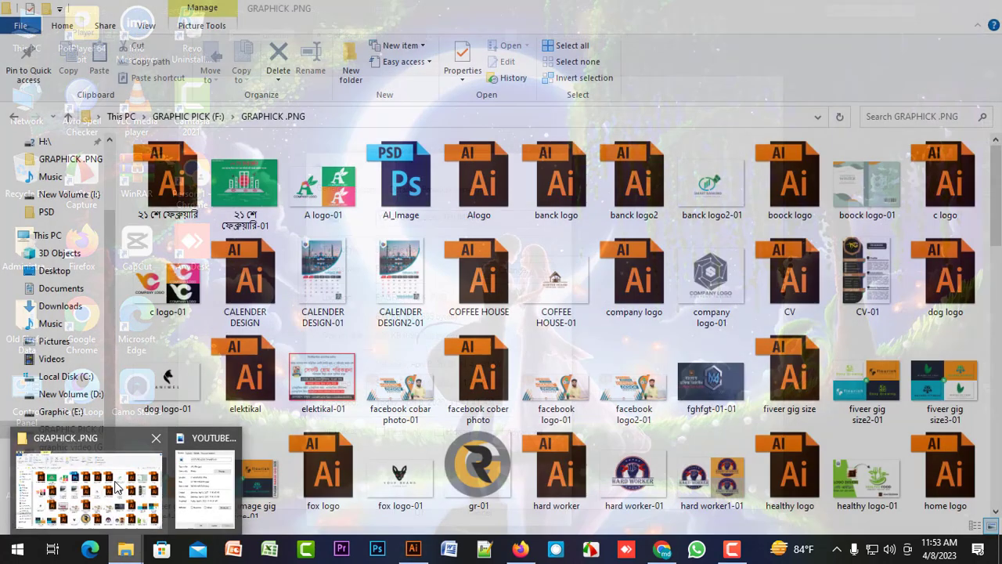
click(116, 488)
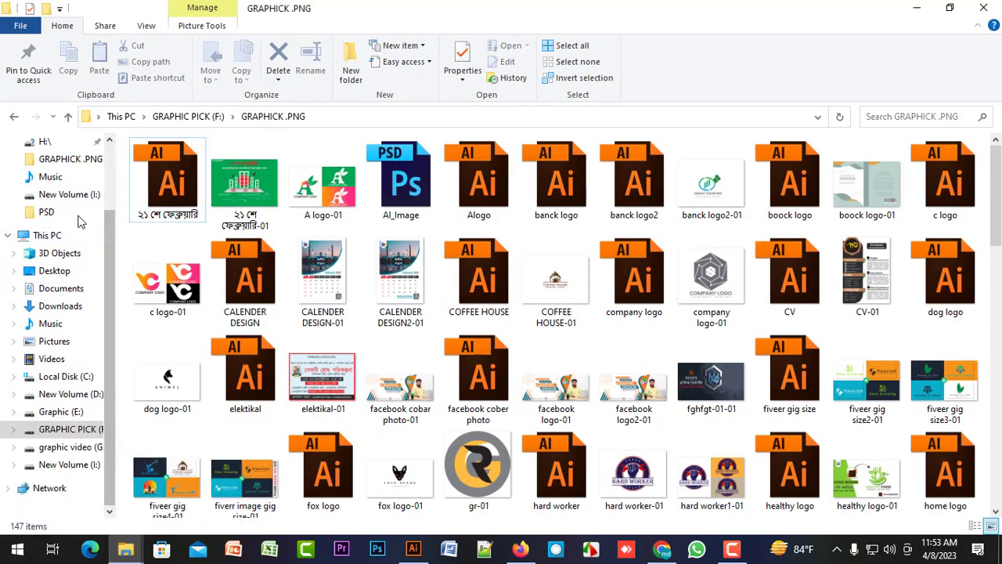
click(60, 306)
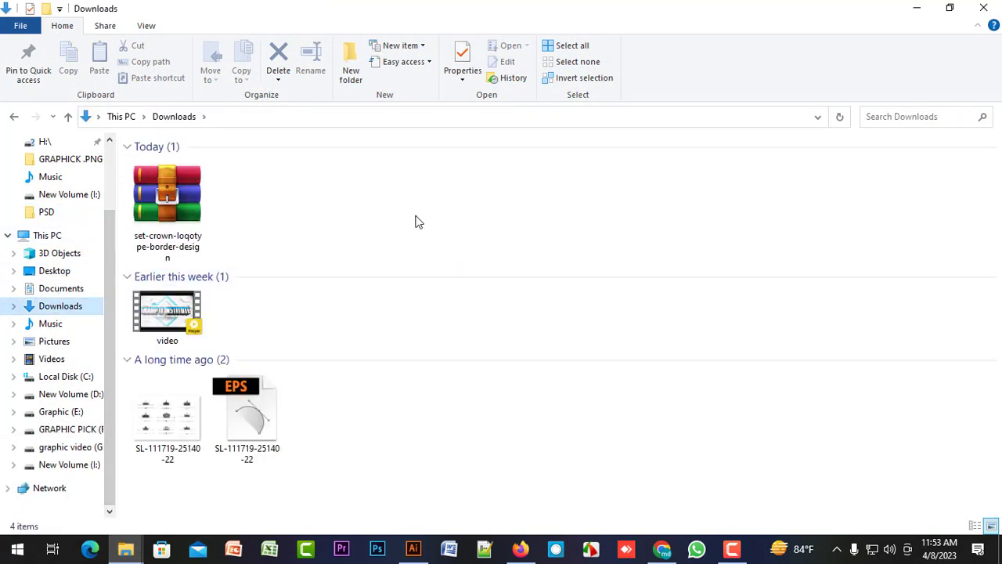
right_click(364, 219)
click(429, 279)
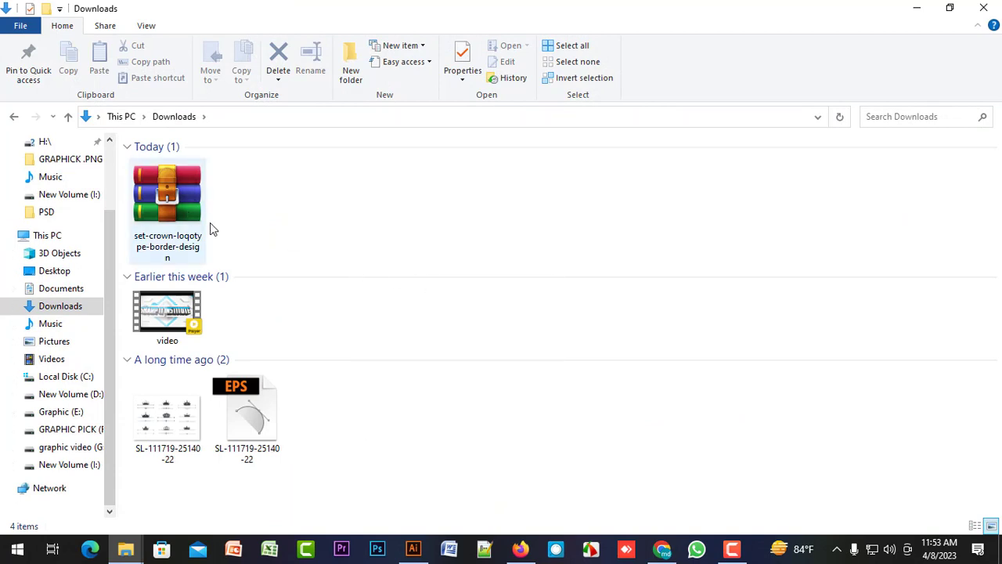
Try to extract the set-crown-loqotype-border-design archive into Downloads, declining to replace the existing EPS file, and cancel the extraction.
right_click(182, 196)
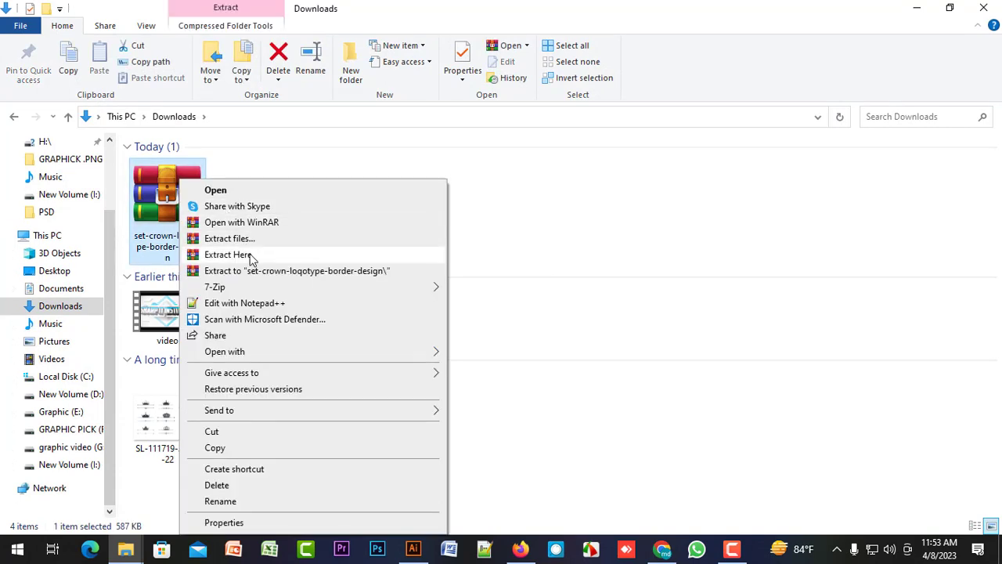
click(227, 254)
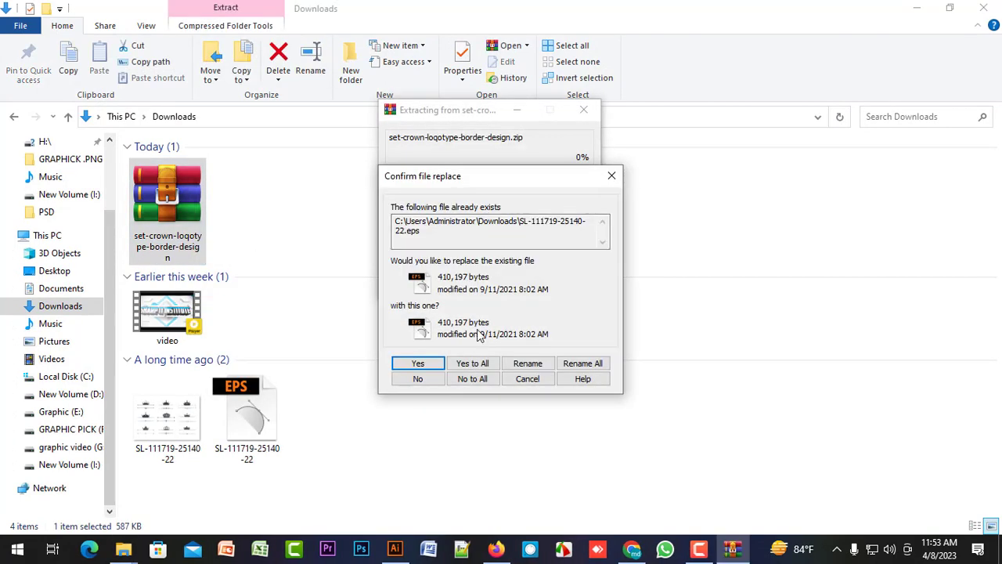
click(429, 383)
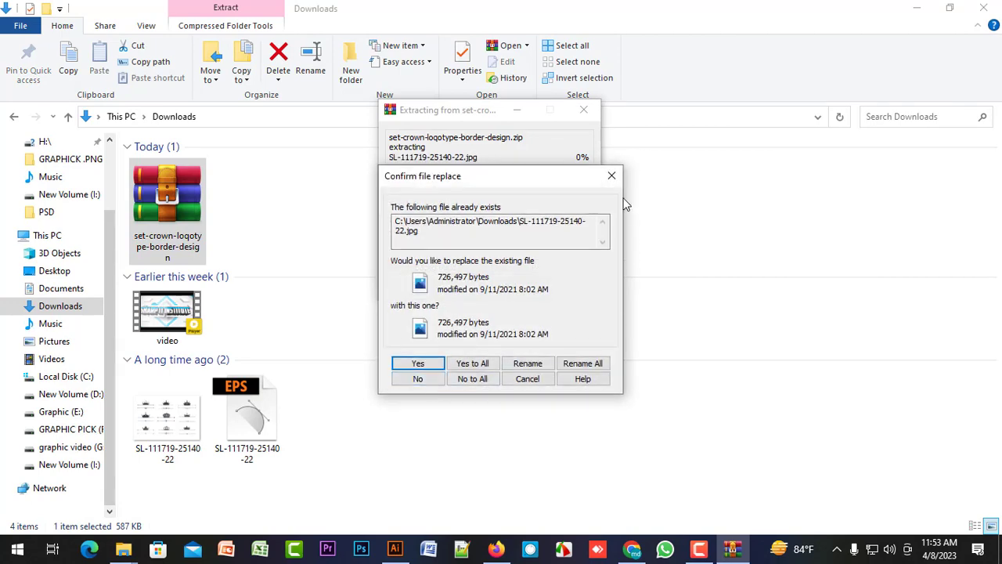
click(611, 177)
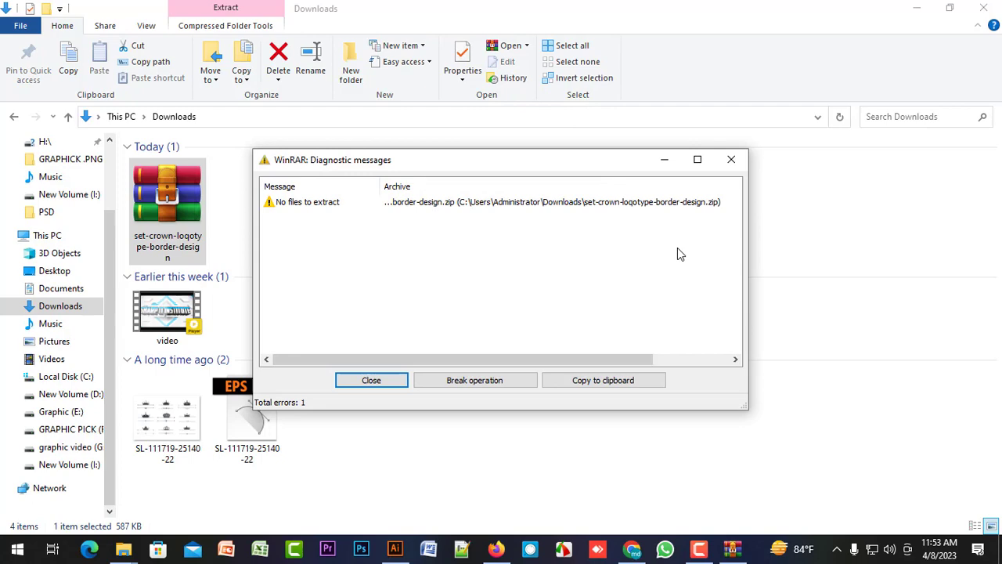
click(731, 159)
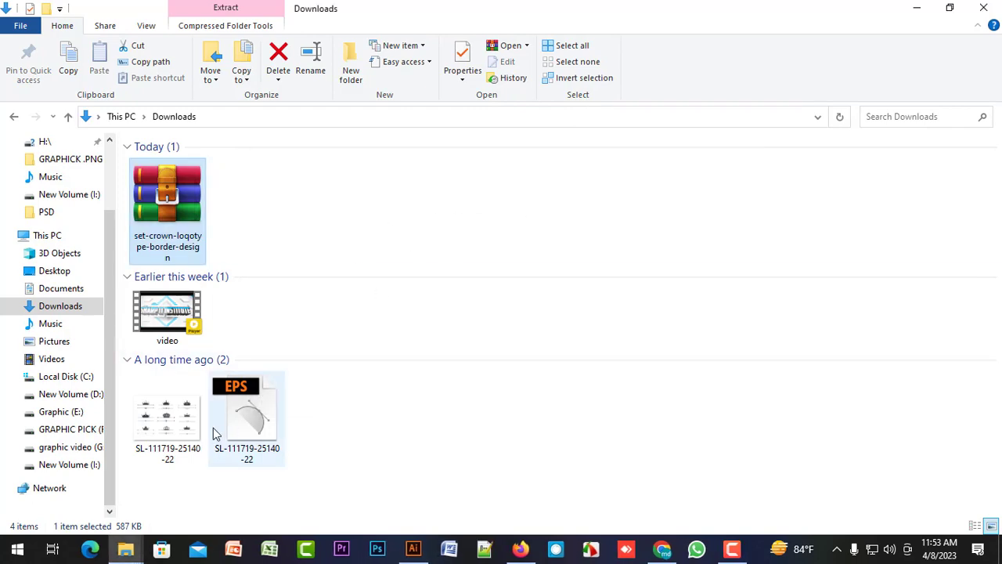
double_click(173, 419)
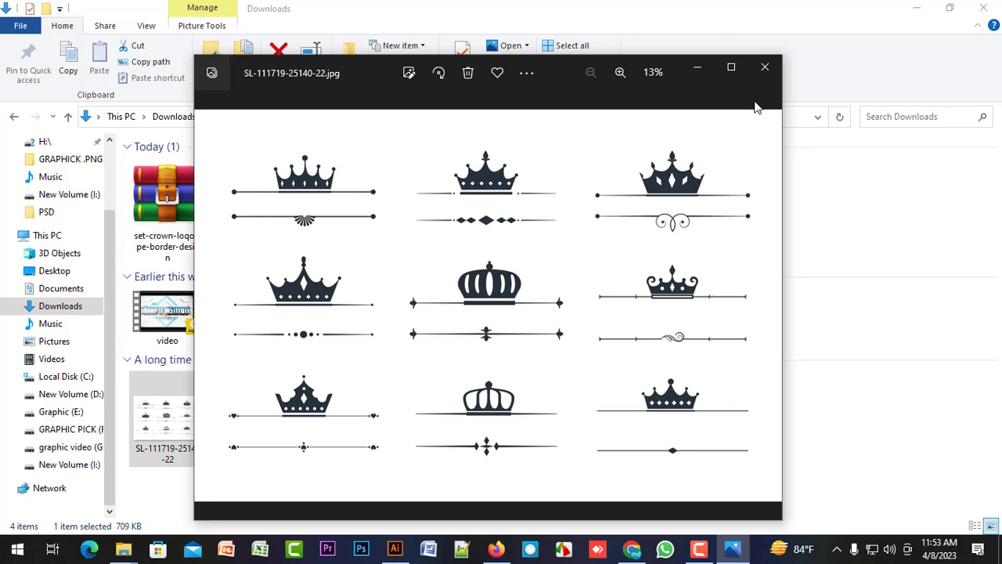
click(766, 71)
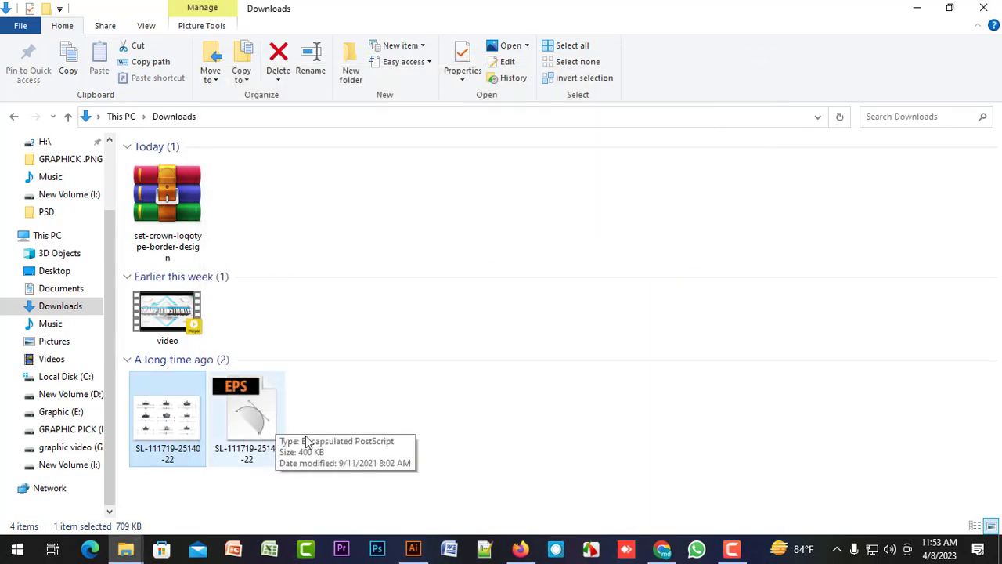
click(253, 407)
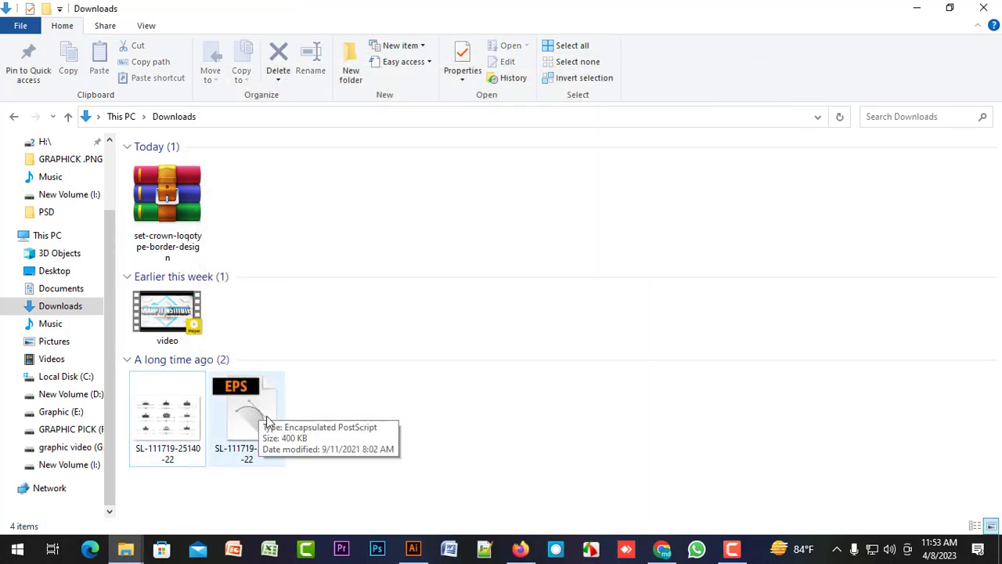
double_click(259, 422)
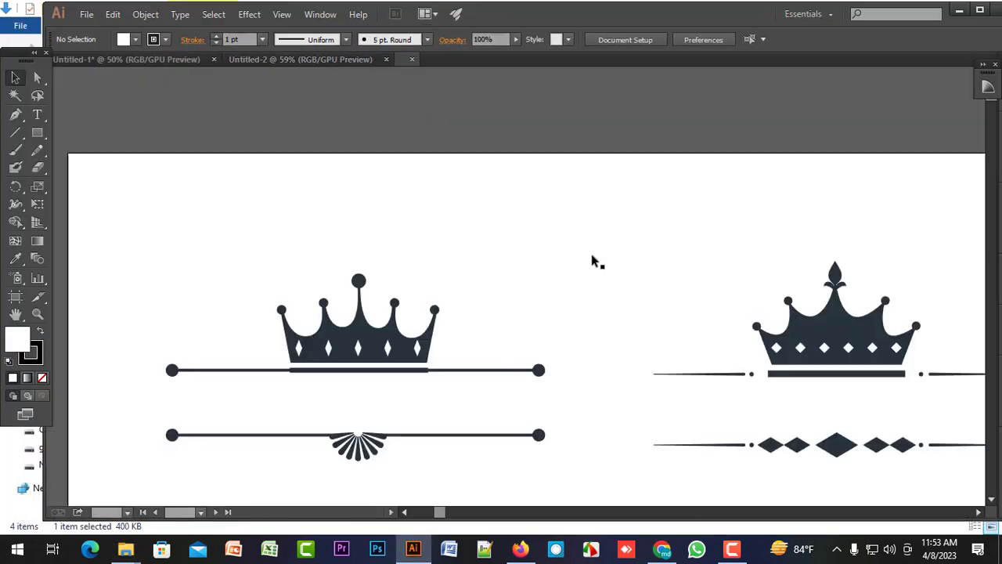
scroll(517, 258, down, 1)
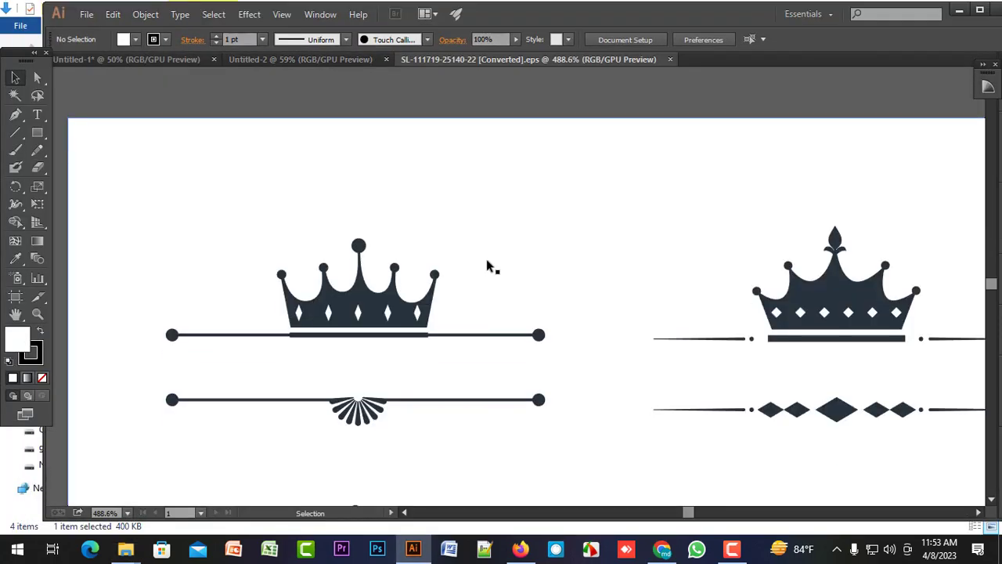
Ungroup the complete crown set artwork so each crown design can be selected separately, and clear the selection.
click(393, 296)
scroll(463, 287, down, 4)
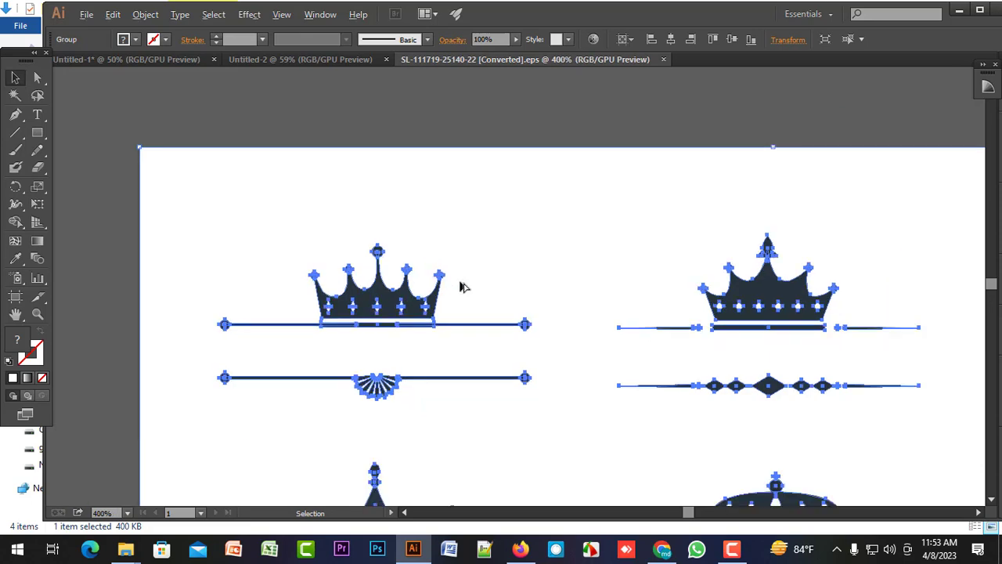
scroll(462, 294, up, 2)
drag(513, 291, 486, 187)
scroll(487, 191, down, 1)
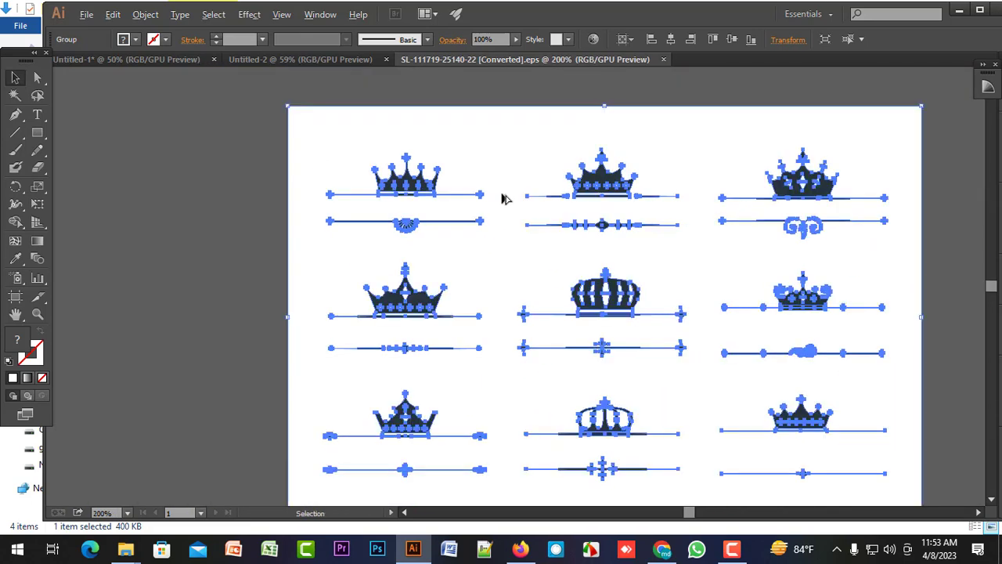
scroll(488, 179, right, 1)
right_click(354, 186)
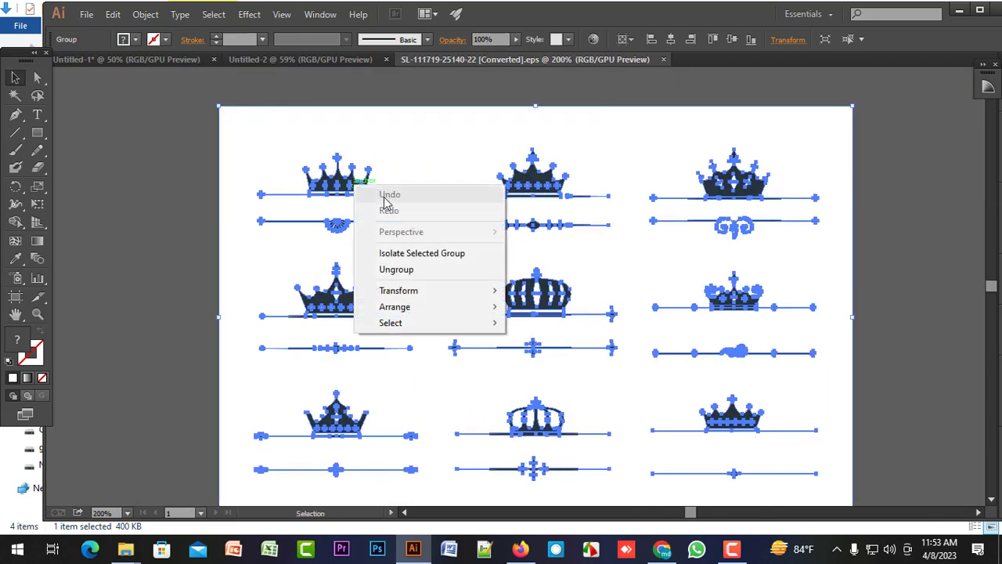
click(418, 273)
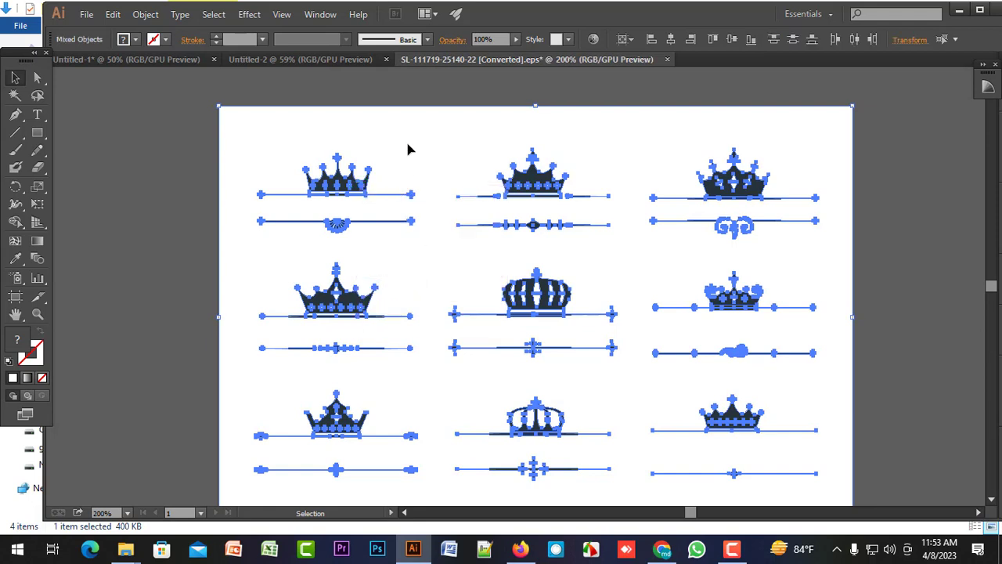
click(371, 97)
click(341, 189)
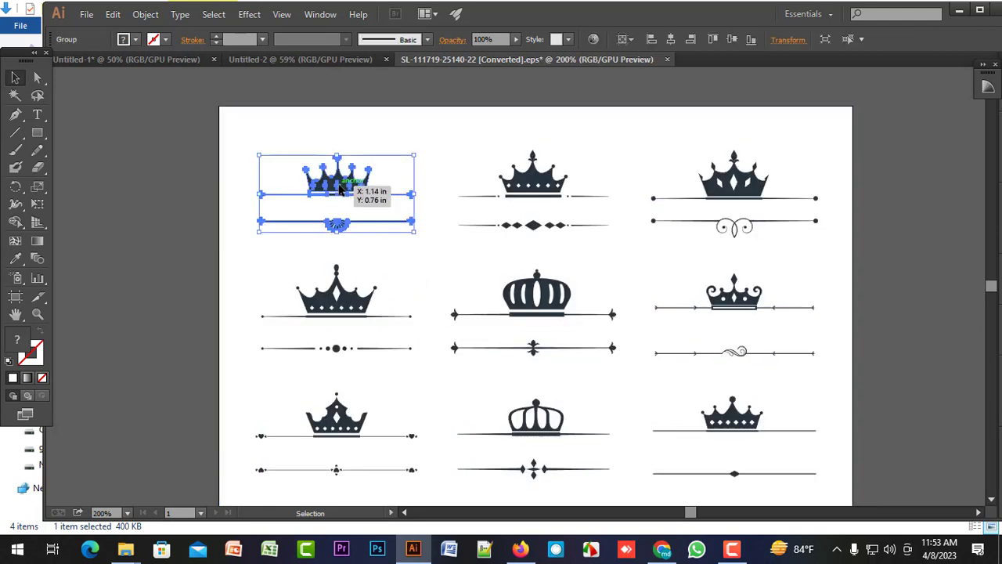
right_click(341, 189)
click(404, 254)
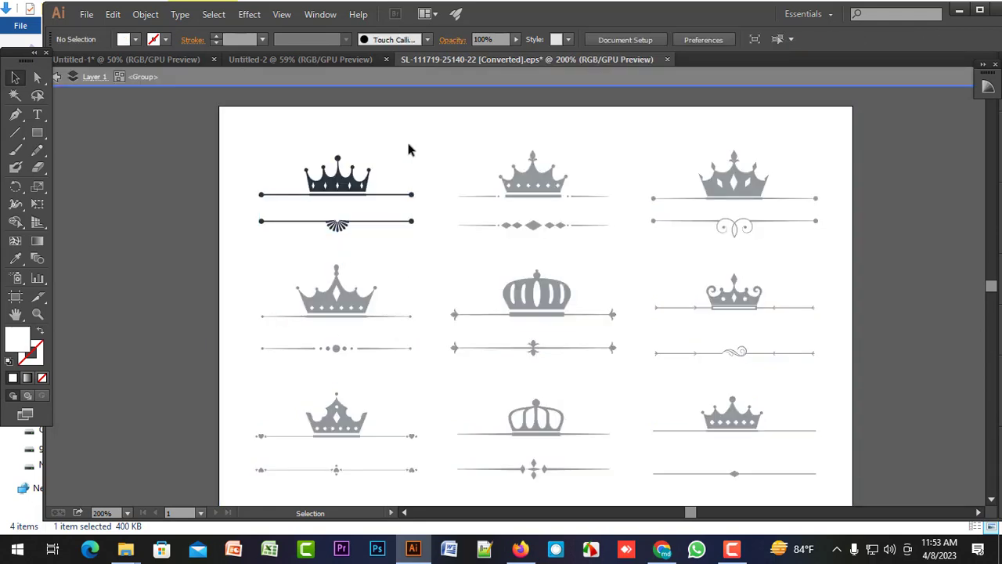
click(383, 79)
Ungroup the first crown design in the upper row to separate the crown from its border lines.
click(319, 183)
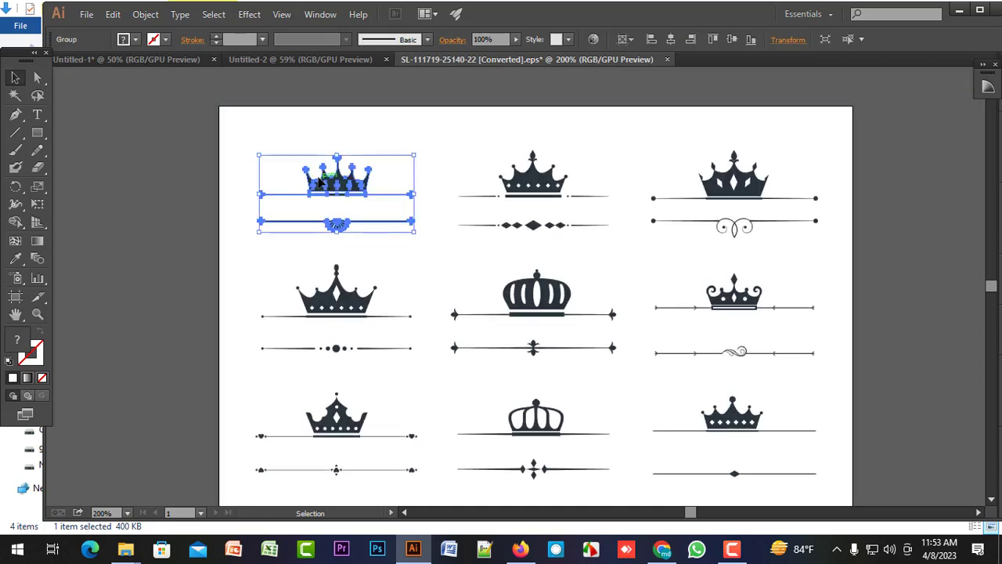
right_click(319, 183)
click(383, 265)
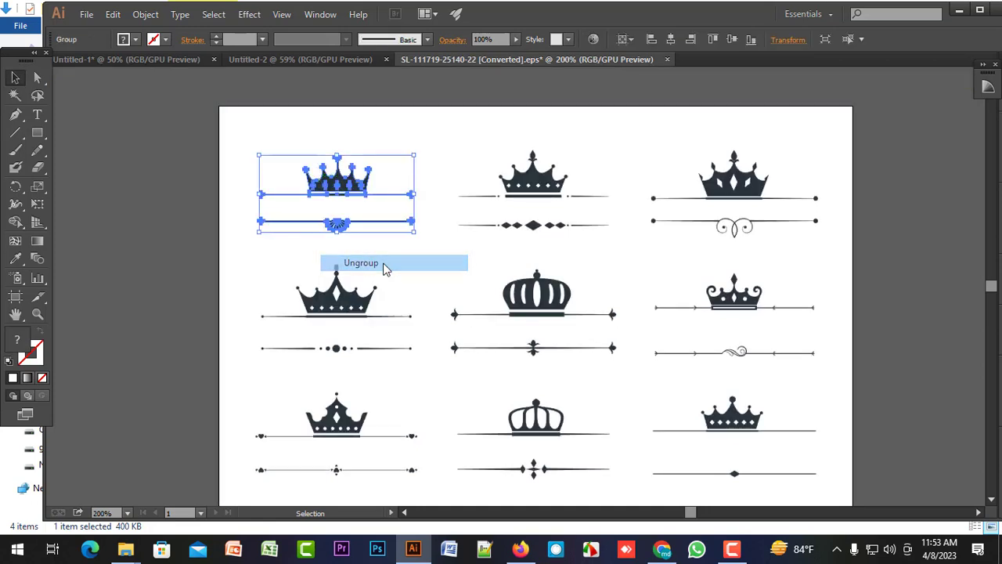
click(400, 77)
Bring the first crown, without its border lines, into the Untitled-2 document and enlarge it on the artboard.
click(351, 185)
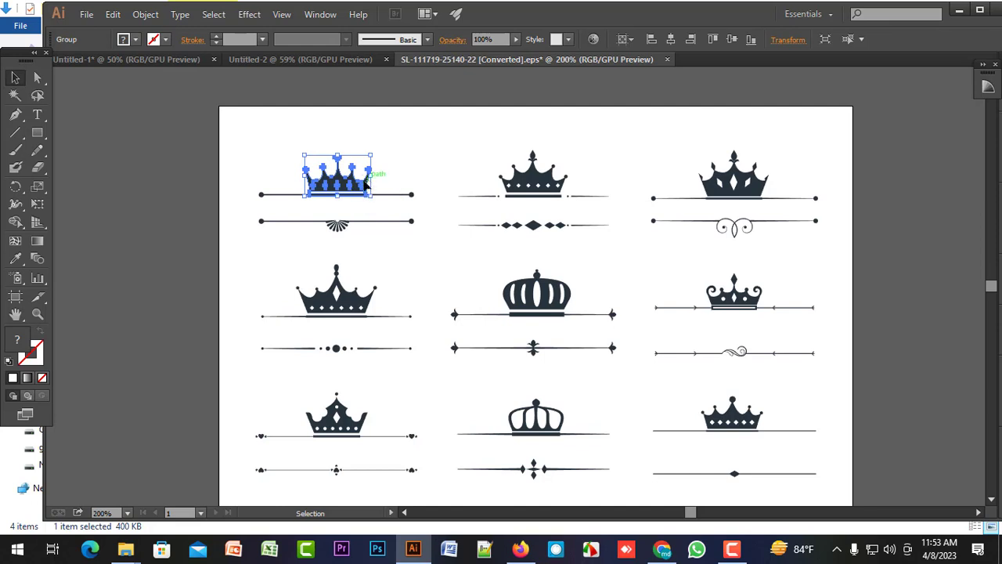
drag(354, 185, 330, 57)
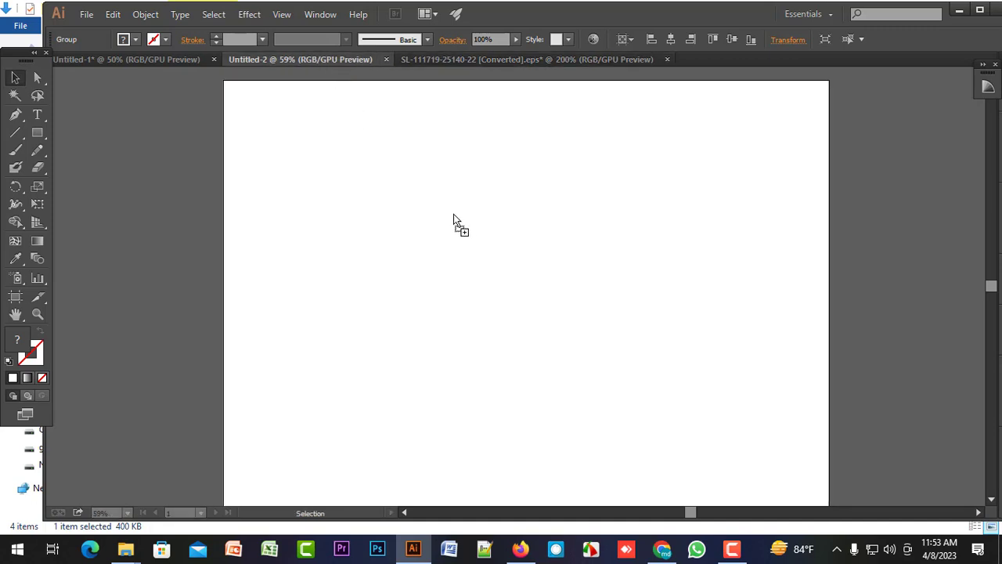
drag(454, 214, 564, 357)
click(492, 369)
Ungroup the enlarged crown twice to break up its nested groups.
scroll(449, 316, up, 1)
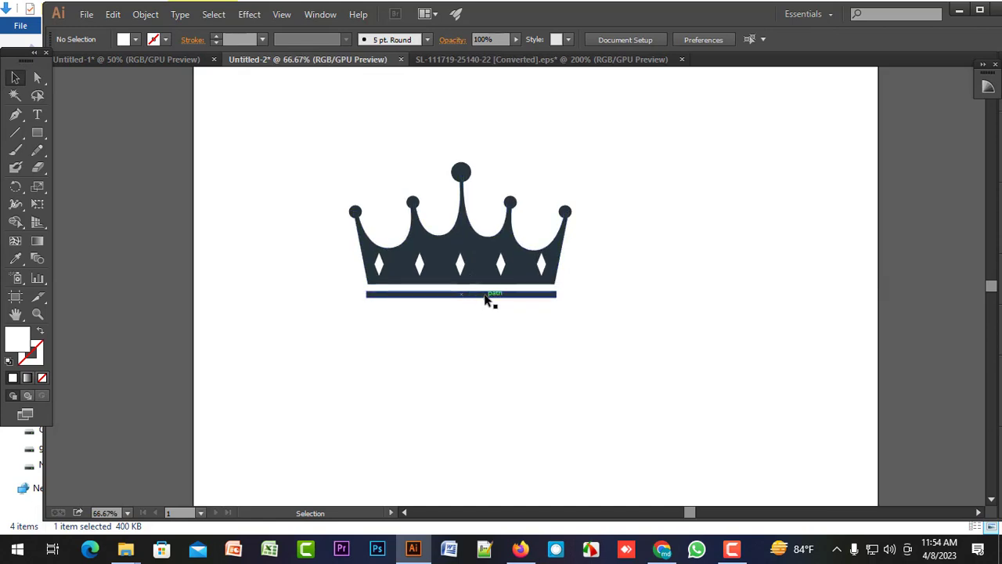
scroll(461, 298, up, 1)
click(474, 294)
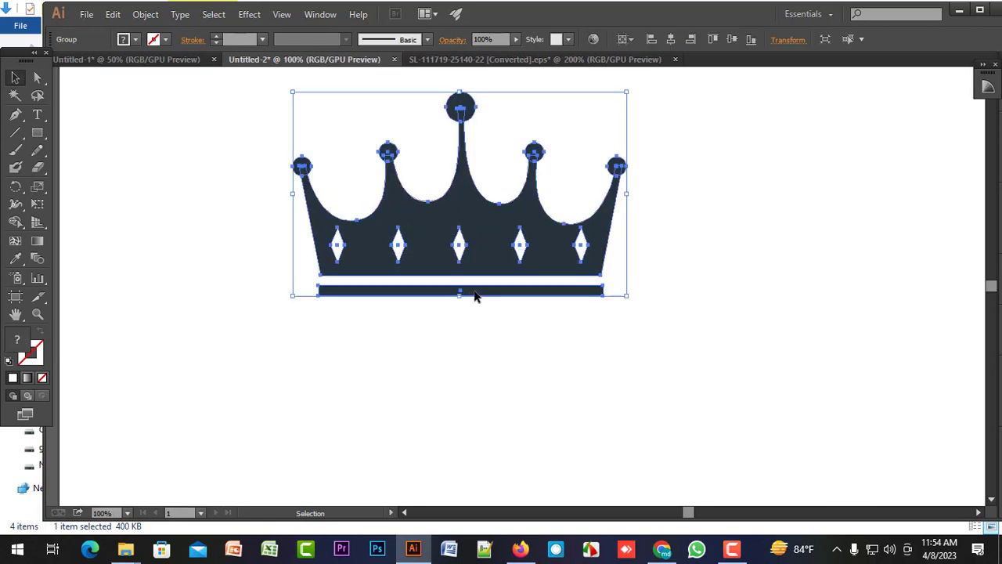
right_click(474, 294)
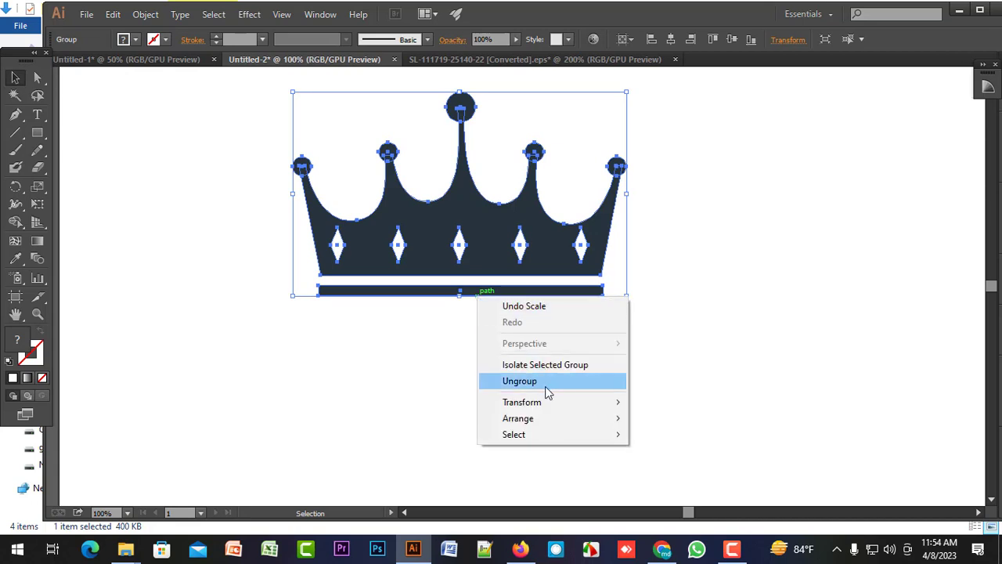
click(537, 384)
click(501, 316)
click(507, 291)
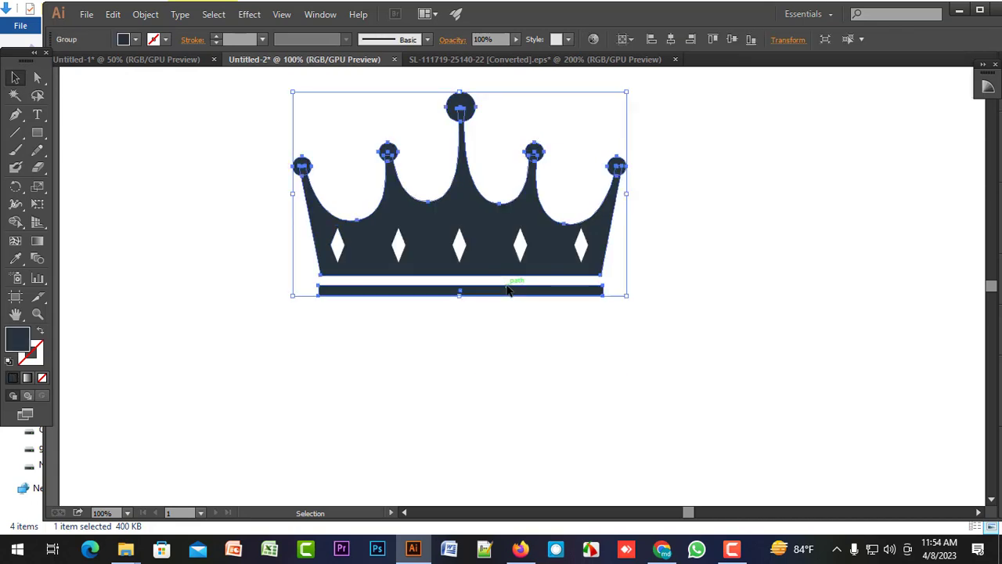
right_click(509, 286)
click(537, 369)
click(482, 374)
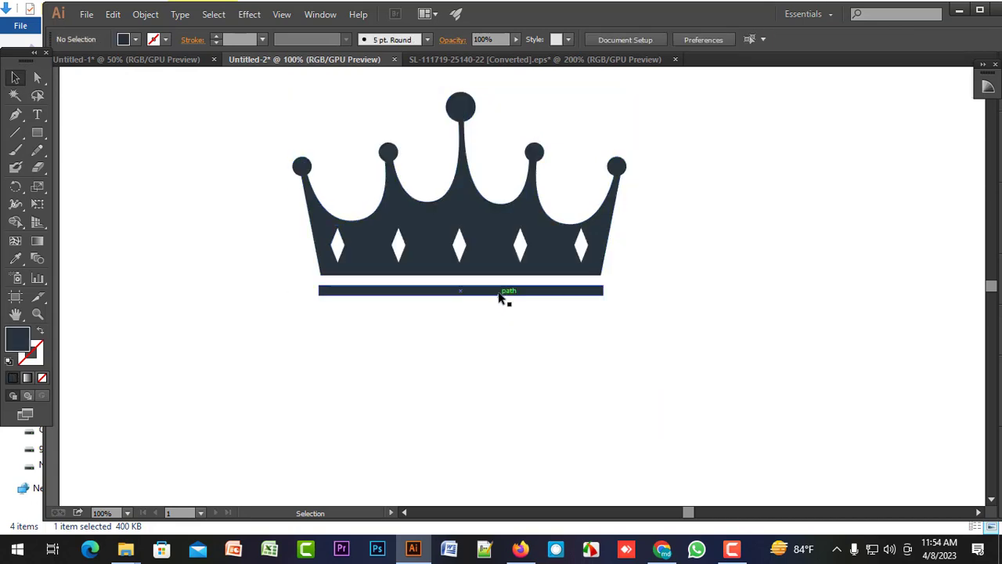
Ungroup the crown outline from the thin bar beneath it and delete the bar.
click(504, 293)
right_click(503, 291)
click(521, 378)
click(499, 367)
click(495, 293)
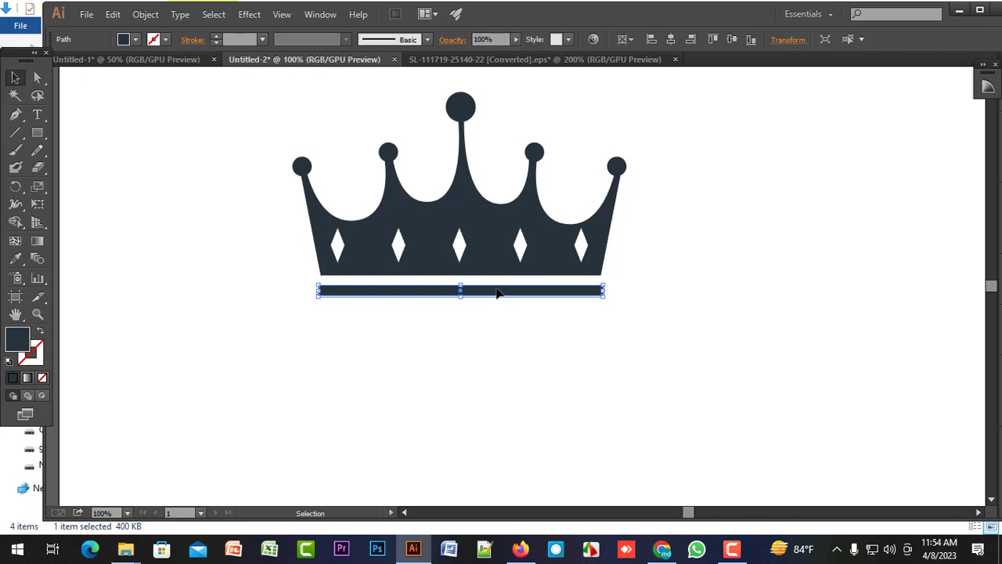
click(519, 303)
click(523, 293)
key(Delete)
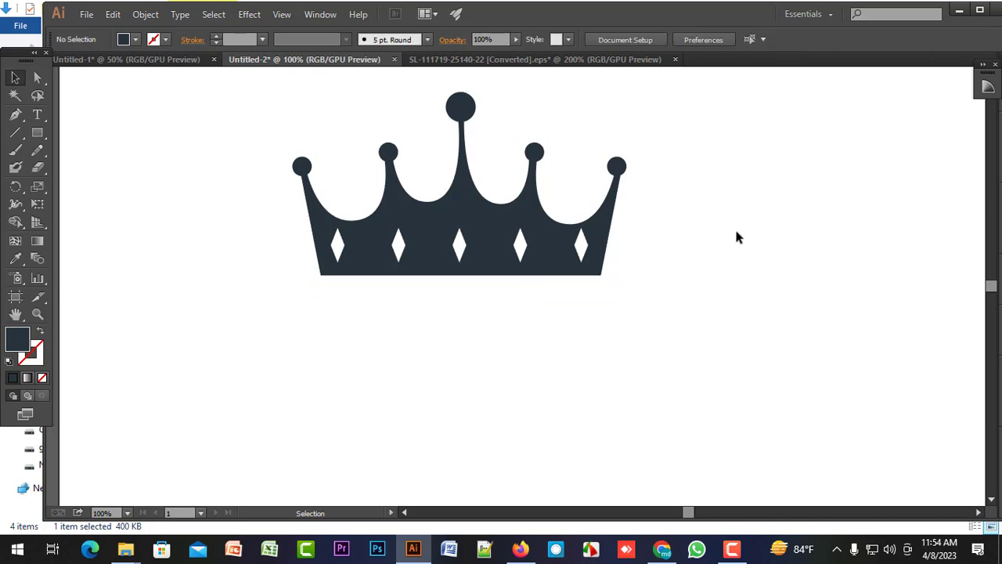
Maximize the Illustrator window and delete the group of white diamonds from the crown's band.
click(979, 12)
scroll(403, 326, up, 4)
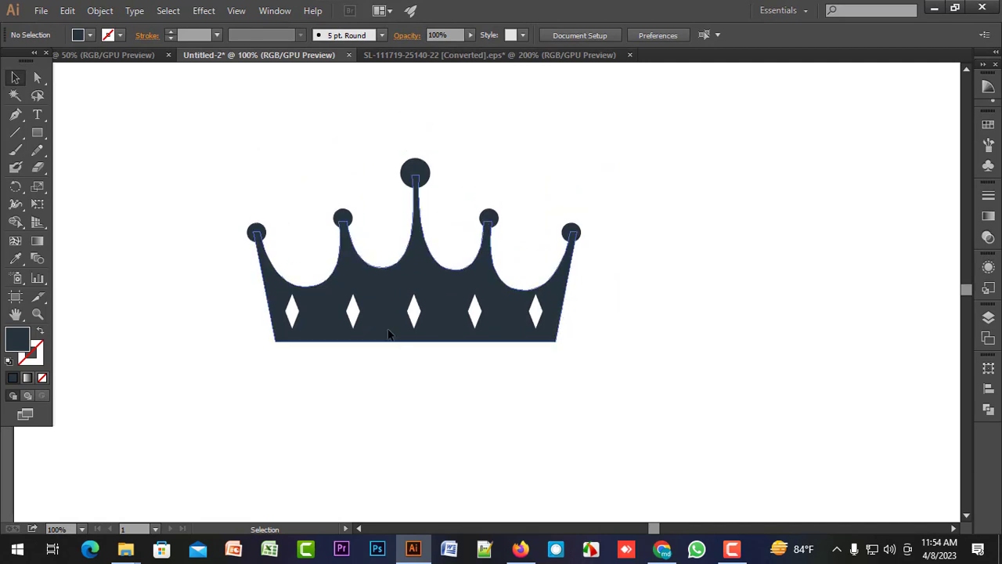
scroll(388, 337, down, 2)
scroll(367, 354, up, 1)
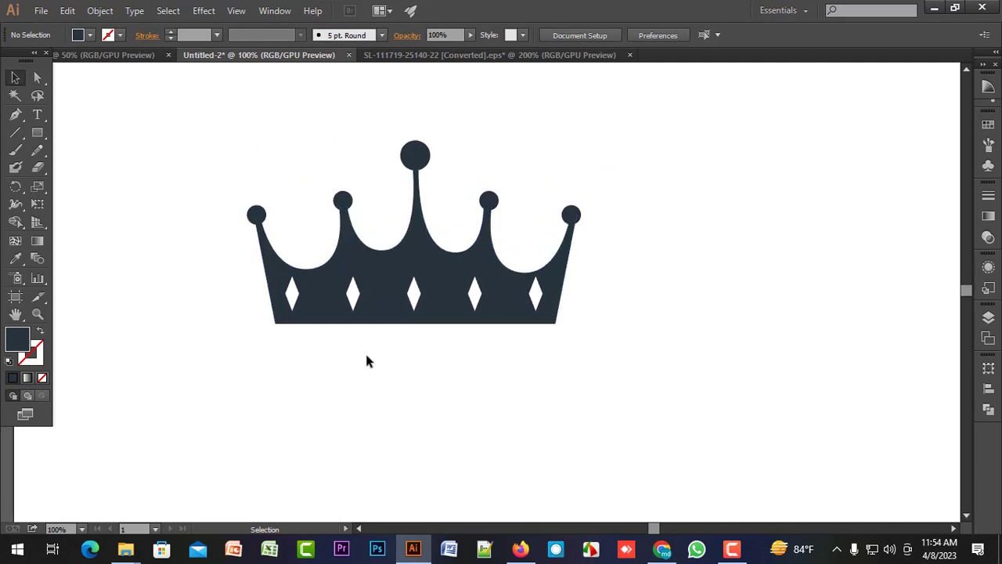
click(413, 291)
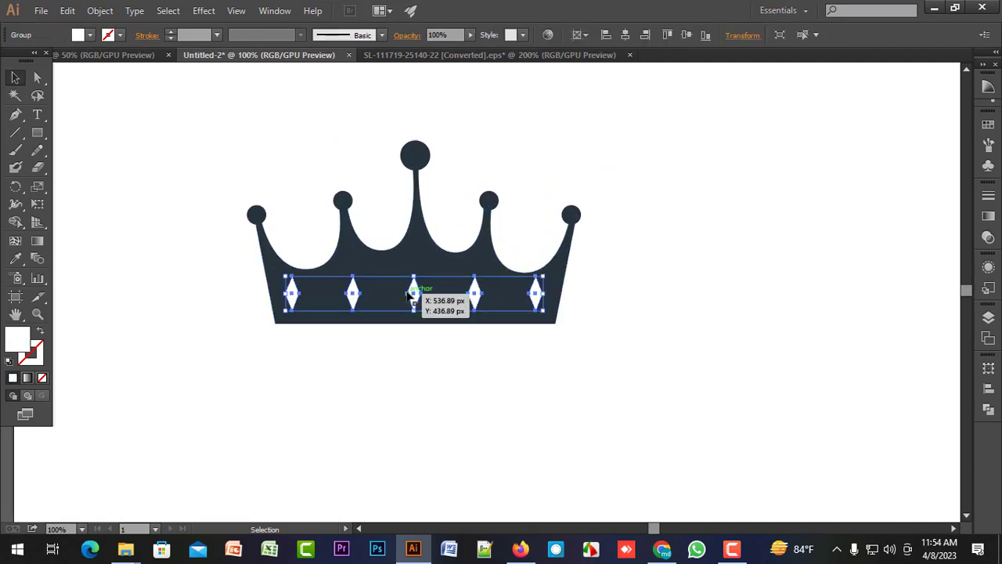
key(Delete)
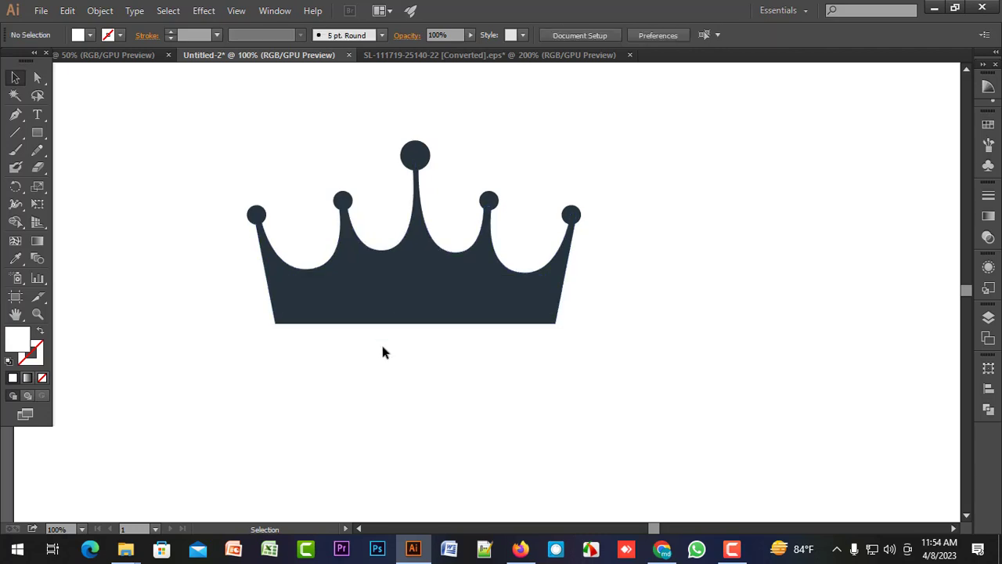
Group the crown body with all the balls on its points.
drag(188, 172, 701, 430)
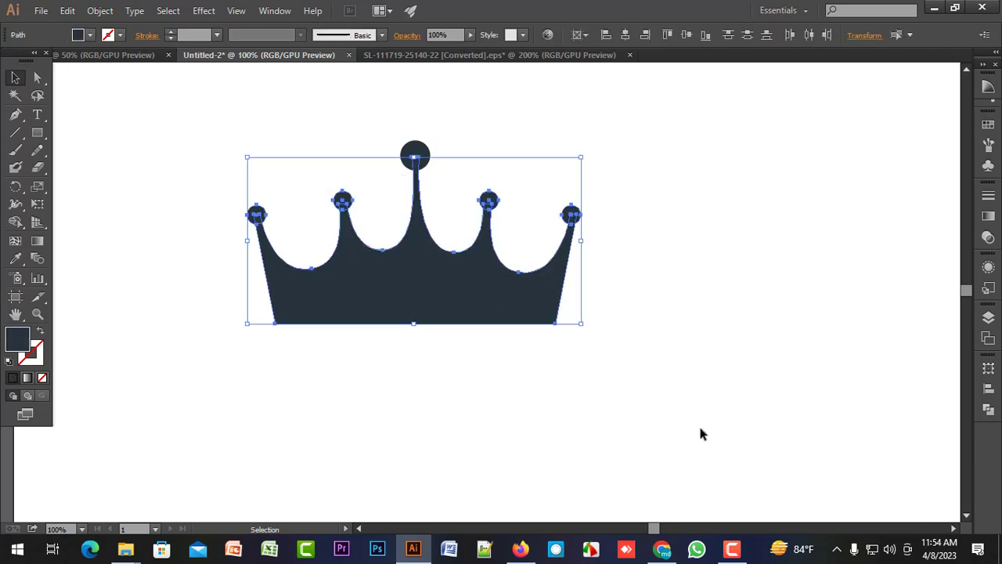
key(a)
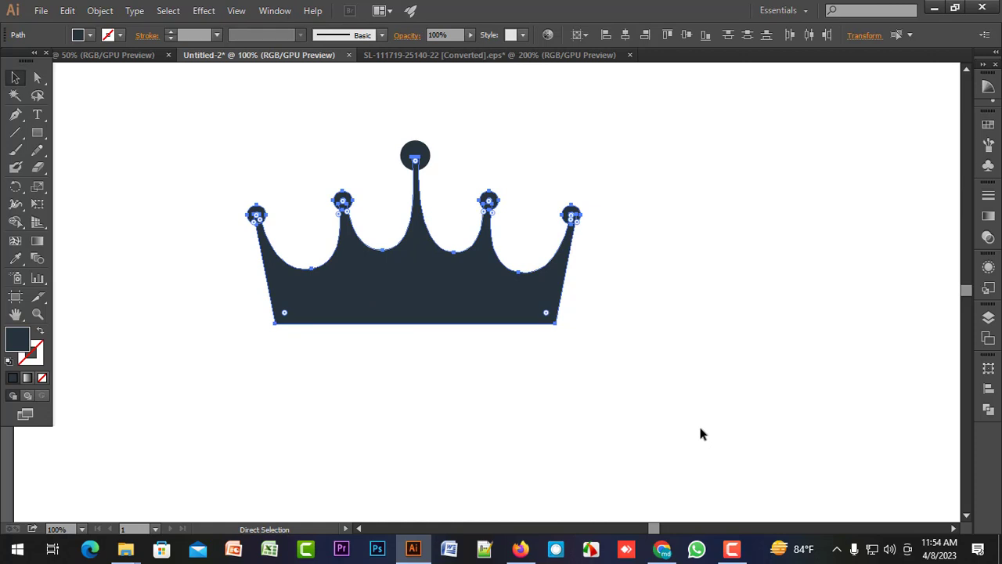
key(v)
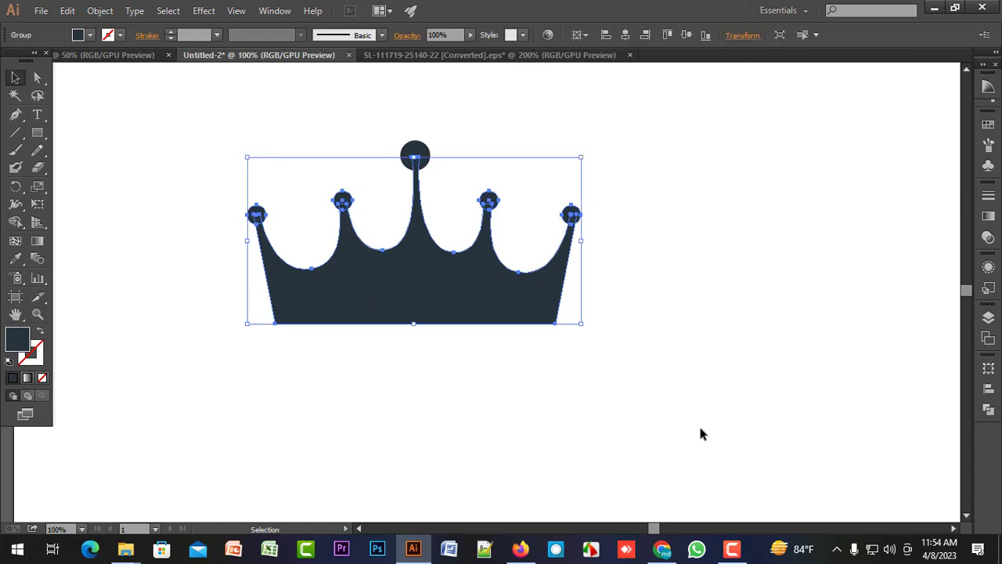
key(a)
key(v)
click(665, 353)
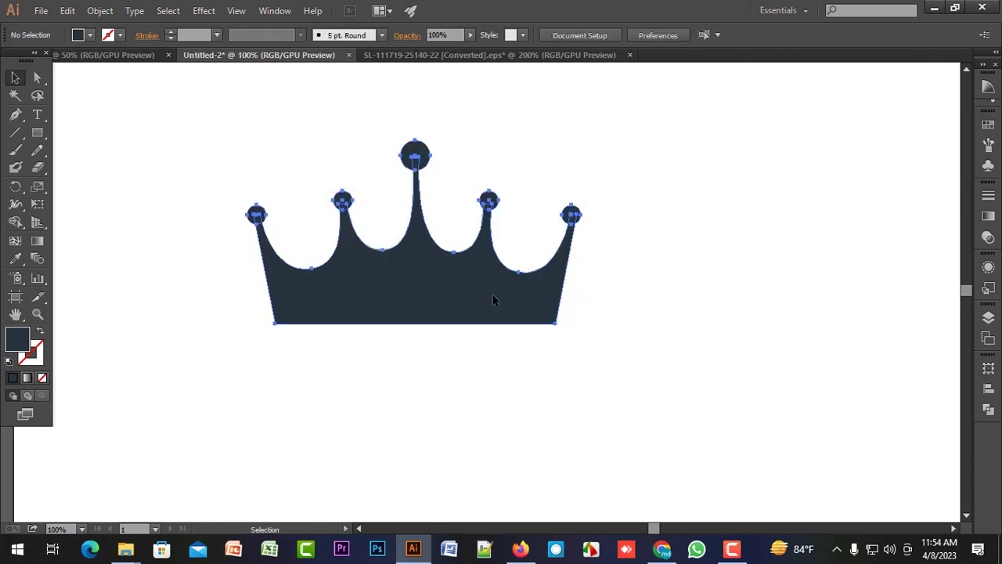
Move the grouped crown to the upper centre of the artboard and deselect it.
drag(419, 295, 493, 270)
scroll(499, 368, down, 2)
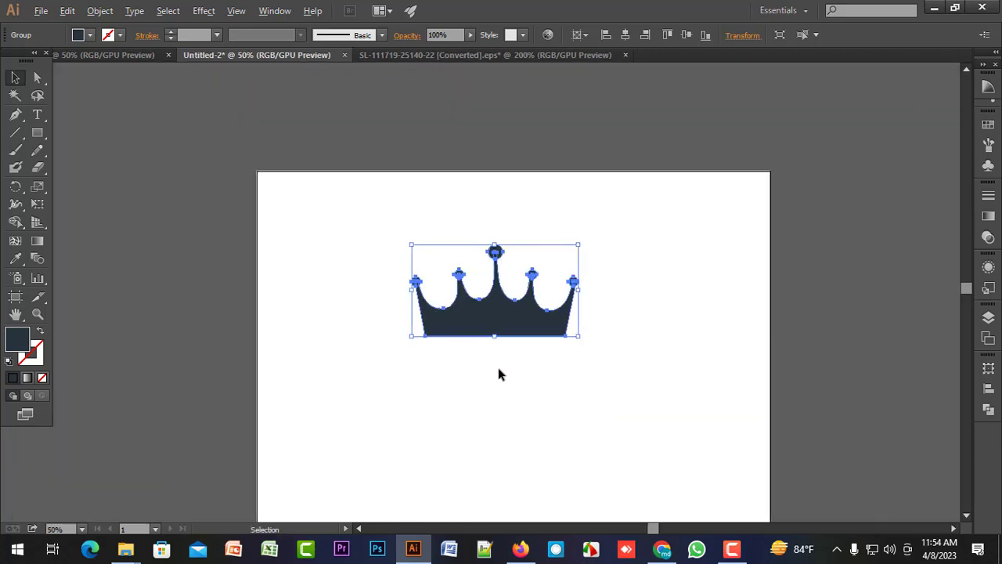
scroll(499, 368, up, 1)
drag(501, 360, 485, 316)
drag(480, 247, 502, 249)
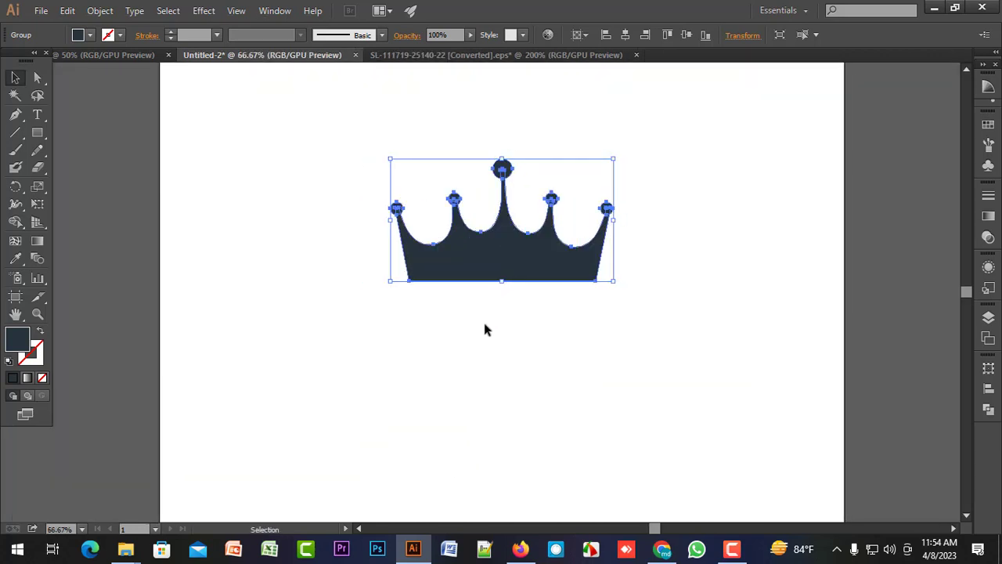
click(486, 325)
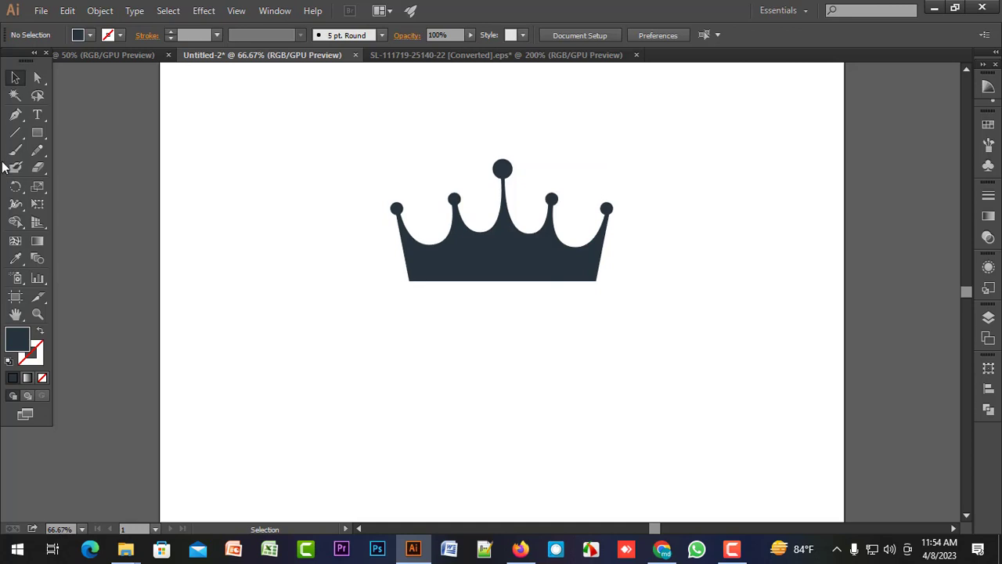
Draw an upright triangle about 440 px wide with the Polygon tool, to the left of the crown.
click(42, 137)
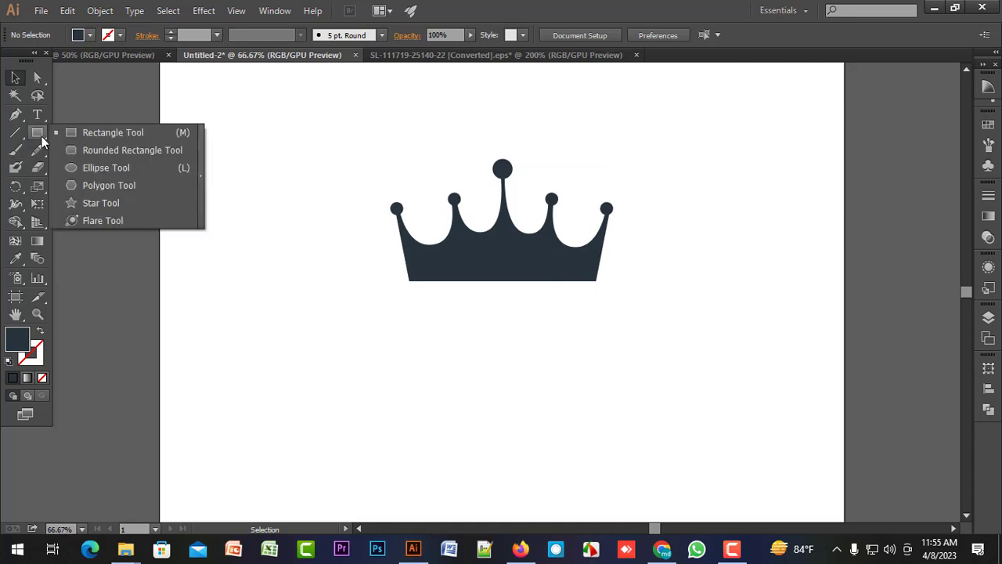
click(108, 186)
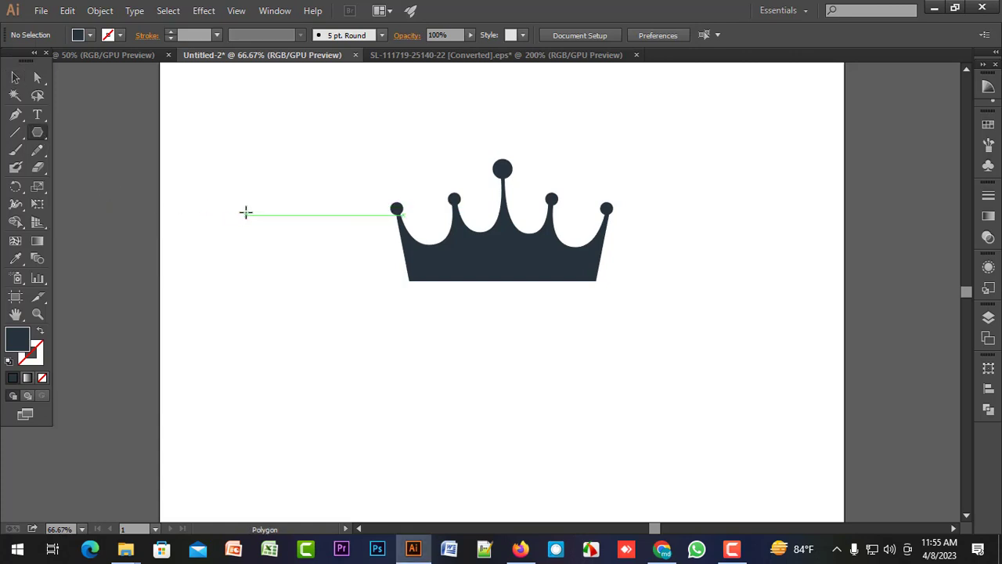
drag(246, 214, 252, 338)
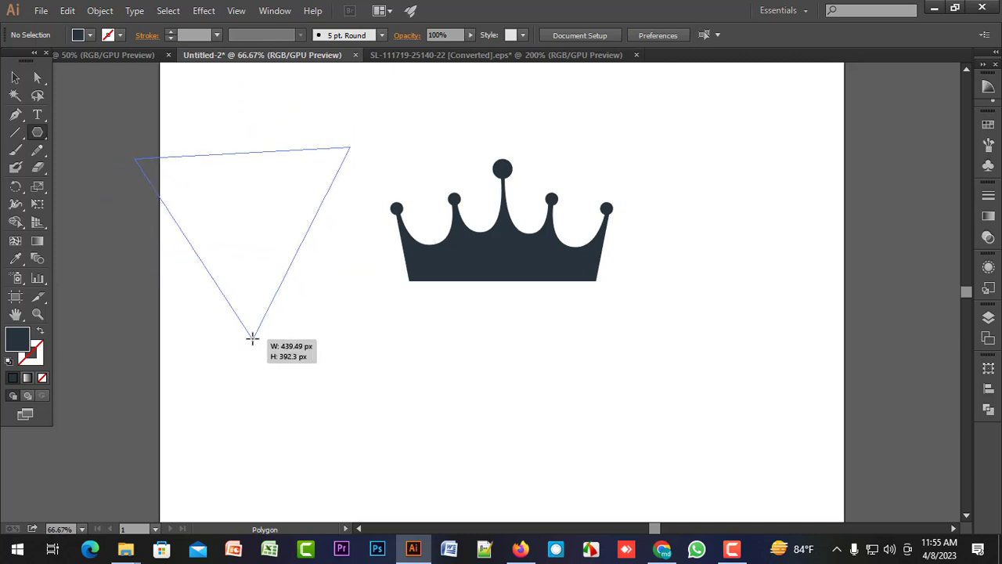
mouse_move(252, 338)
mouse_down()
mouse_move(230, 331)
mouse_move(259, 321)
mouse_move(251, 295)
mouse_move(271, 339)
mouse_up()
key(Up)
key(Up)
key(Up)
key(Up)
key(Up)
key(Up)
key(Up)
key(Up)
key(Down)
key(Down)
key(Down)
key(Down)
key(Down)
key(Down)
key(Down)
key(Down)
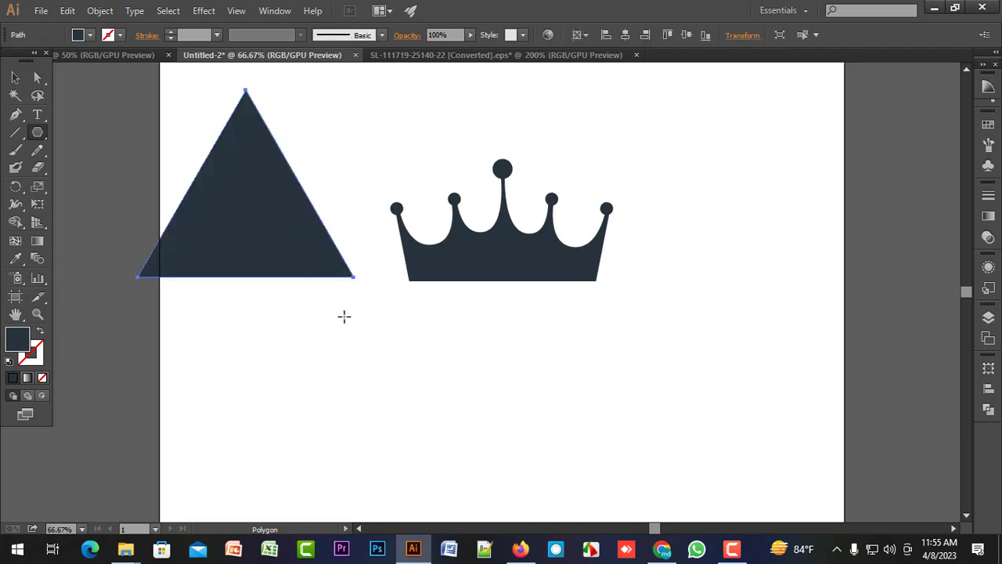
Turn the triangle upside down and place it directly beneath the crown.
key(v)
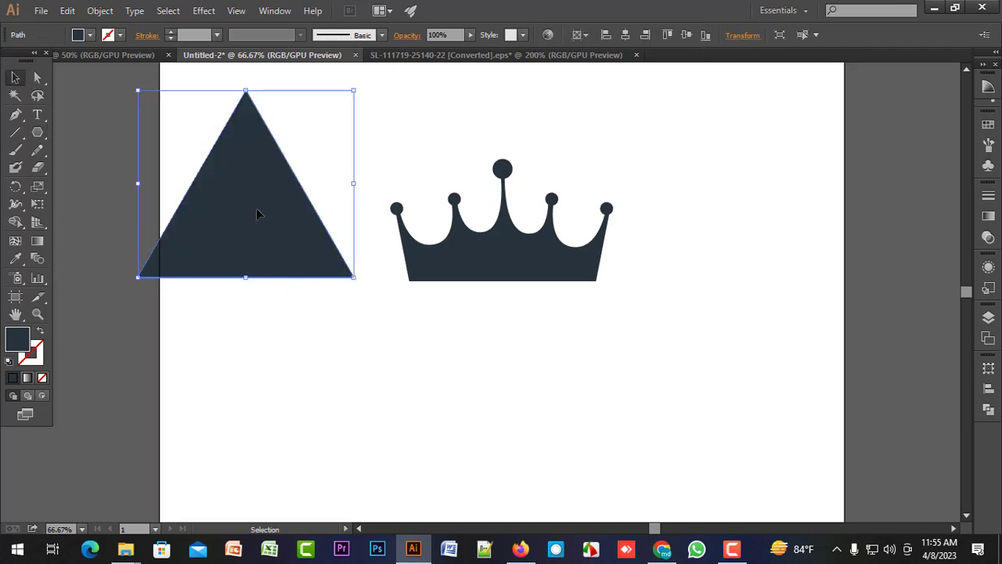
drag(255, 210, 358, 352)
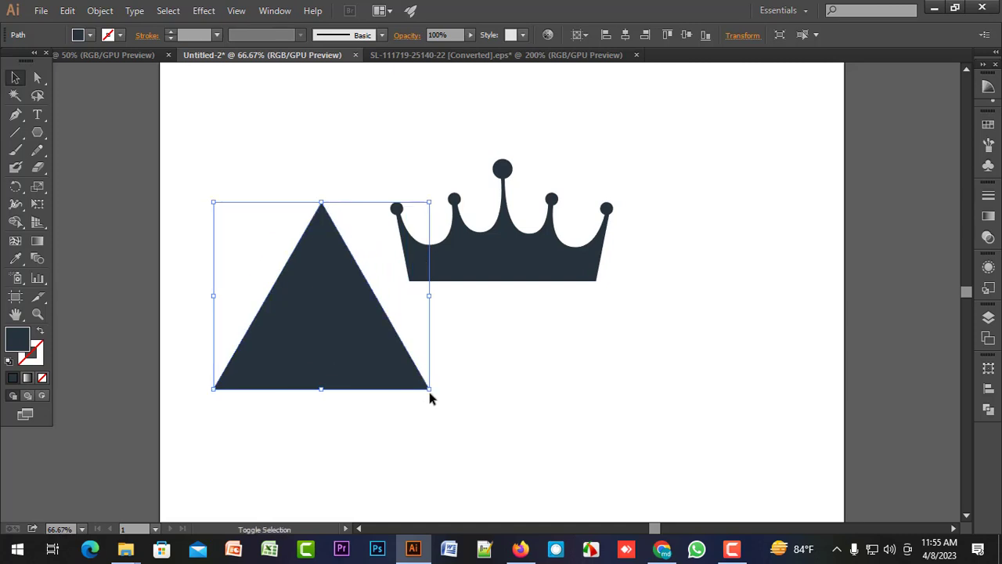
drag(431, 392, 221, 152)
drag(307, 288, 525, 397)
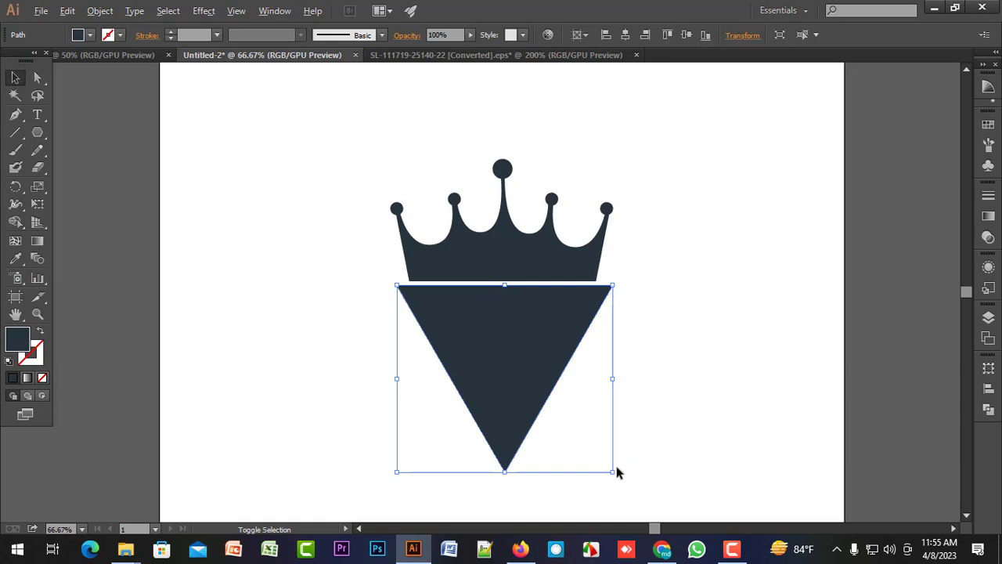
Enlarge the inverted triangle until it is slightly wider than the crown, and leave a narrow gap between its flat edge and the crown.
drag(613, 473, 627, 408)
scroll(549, 337, up, 2)
click(636, 302)
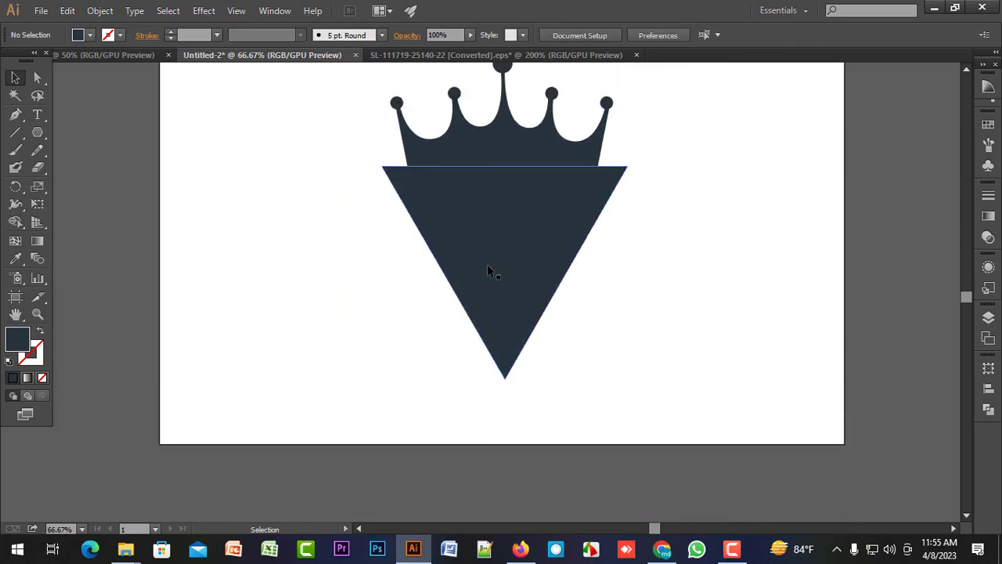
drag(455, 239, 454, 253)
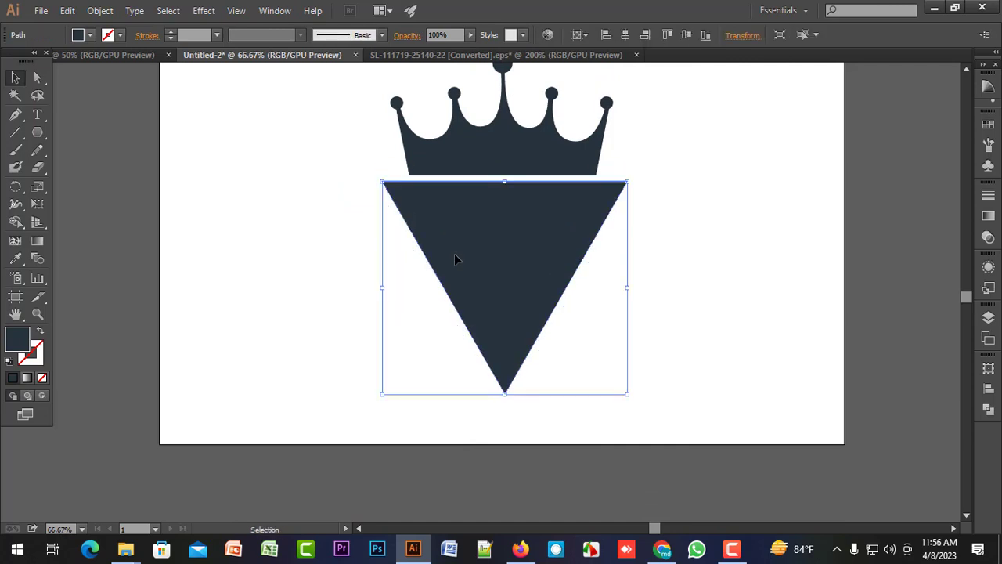
click(217, 215)
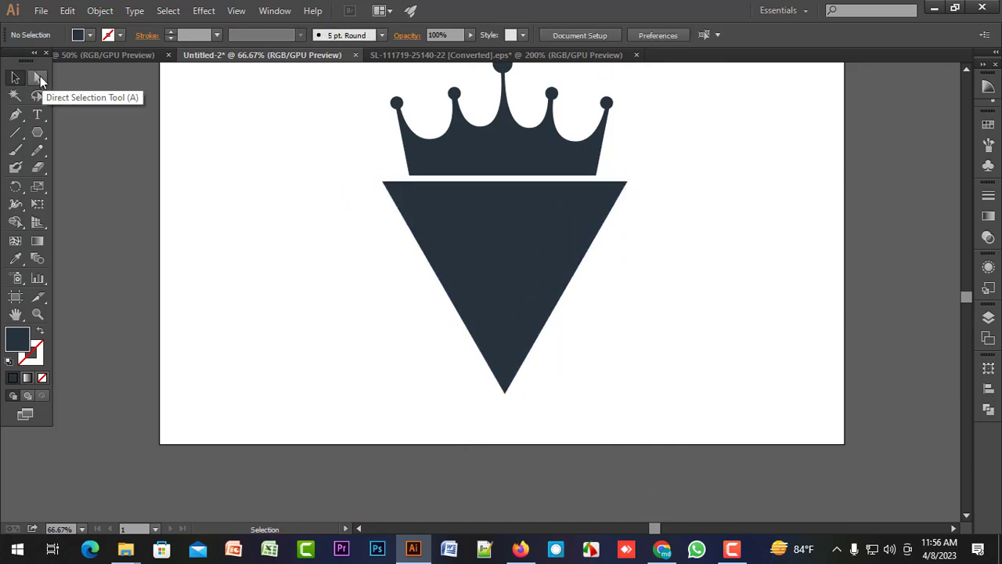
Raise only the triangle's lower tip straight up by about 94 px to make the triangle shallower.
click(40, 76)
drag(506, 391, 505, 352)
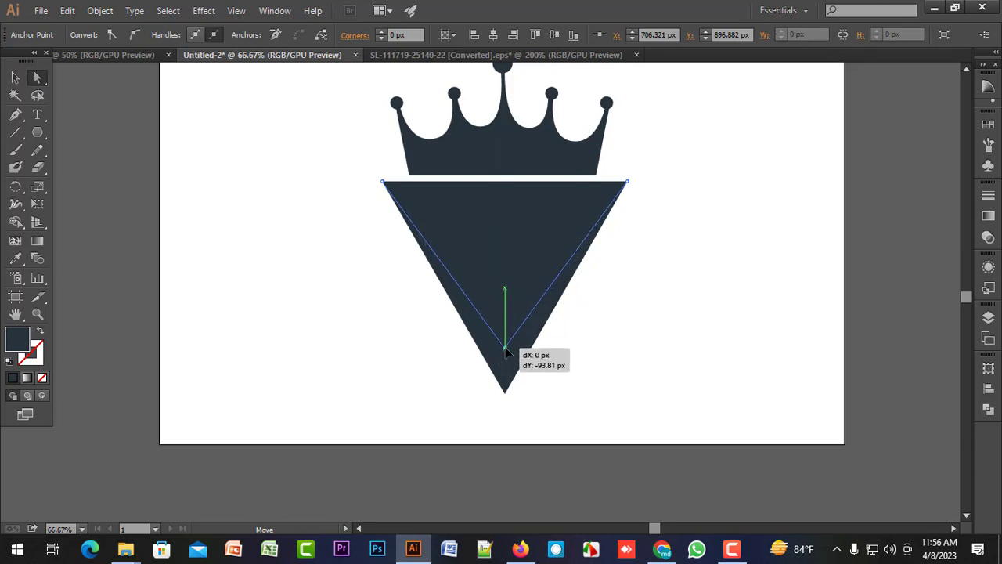
drag(506, 352, 506, 353)
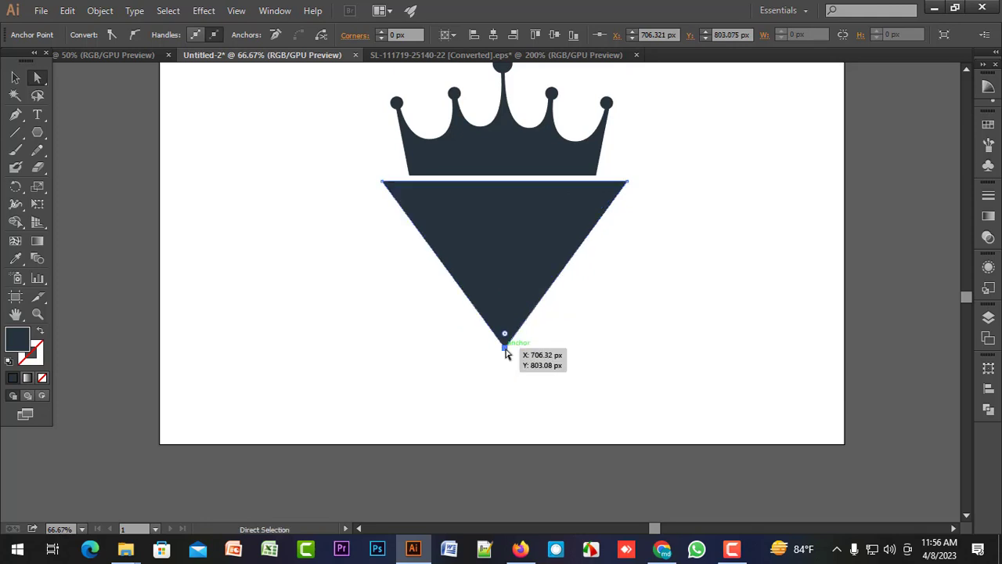
click(567, 343)
Swap the triangle's fill and stroke so it becomes an unfilled outline, and deselect it.
scroll(566, 343, up, 2)
click(495, 318)
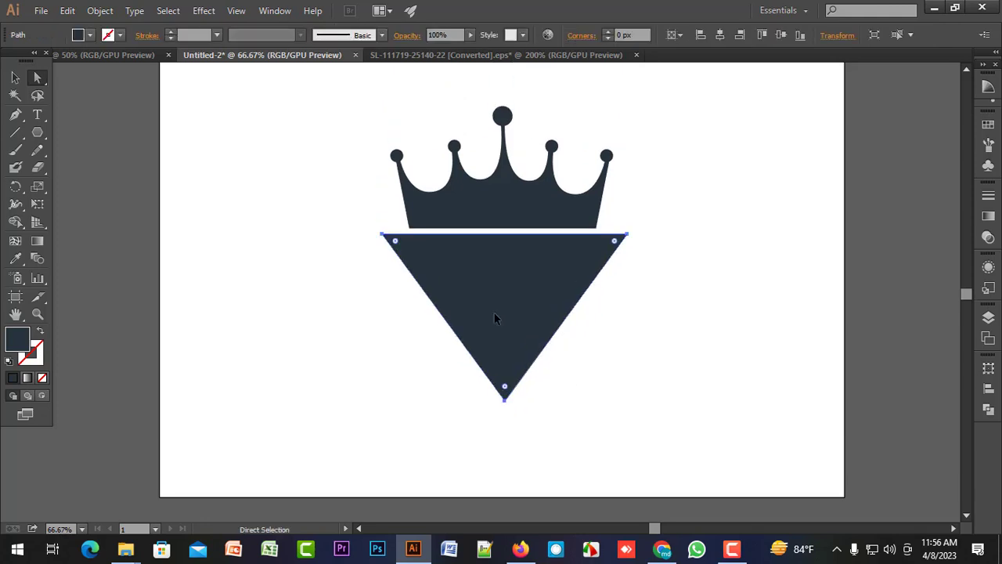
click(42, 334)
click(378, 314)
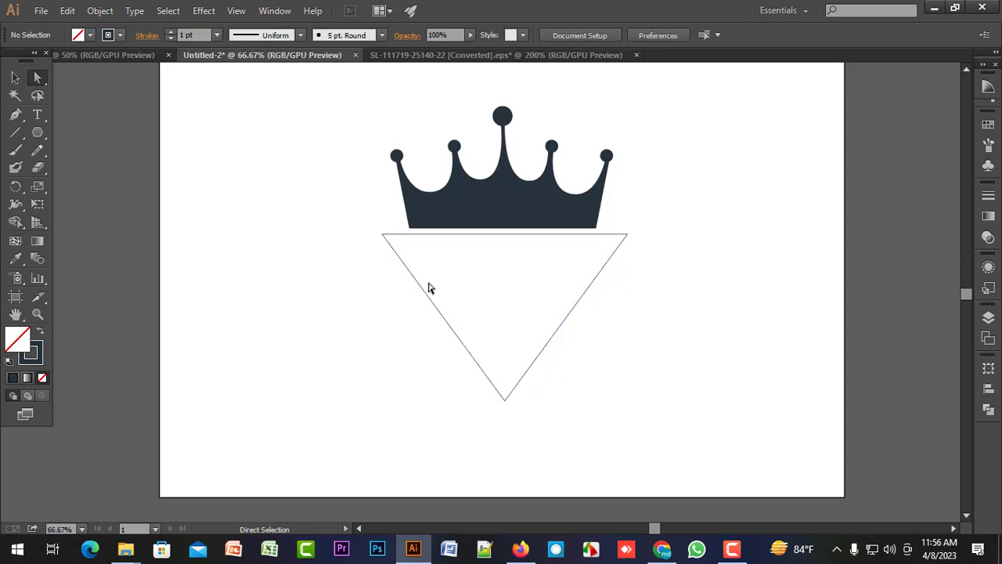
Draw a straight vertical line down from the triangle's flat edge, starting beneath the crown's lower left corner and crossing the sloped side.
key(ctrl+plus)
click(15, 133)
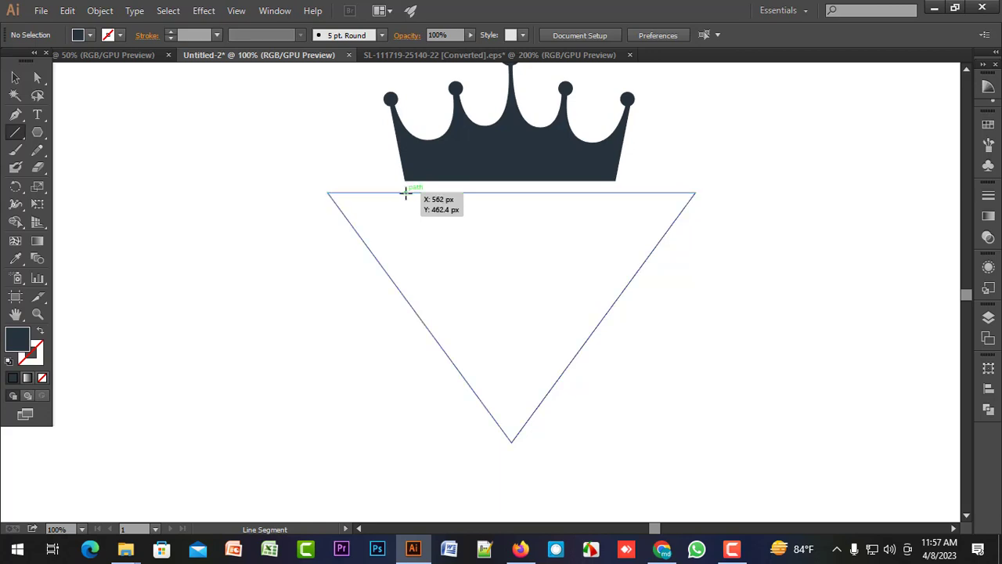
drag(406, 192, 406, 385)
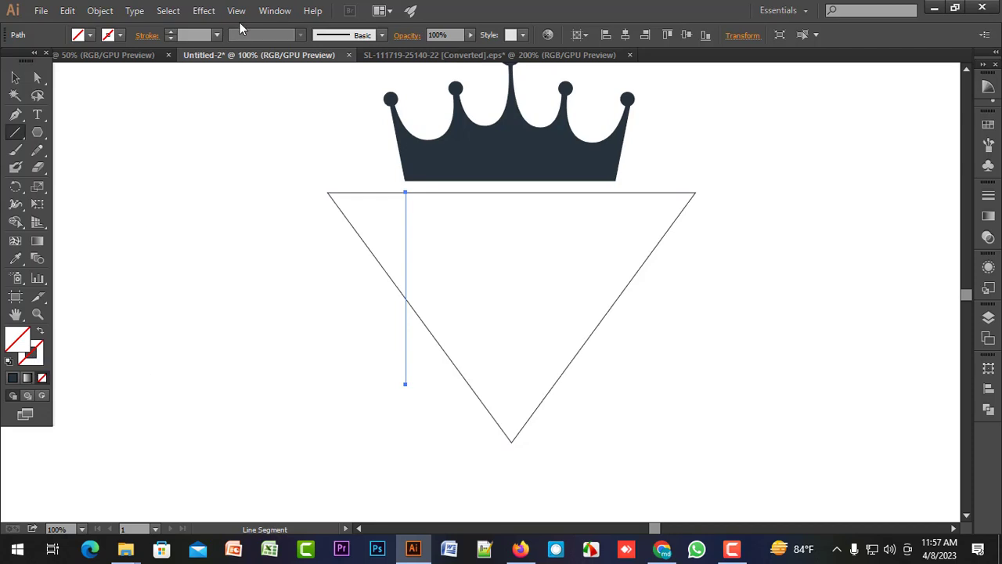
Set the vertical line's stroke weight to 33 pt and deselect it.
click(170, 32)
click(169, 32)
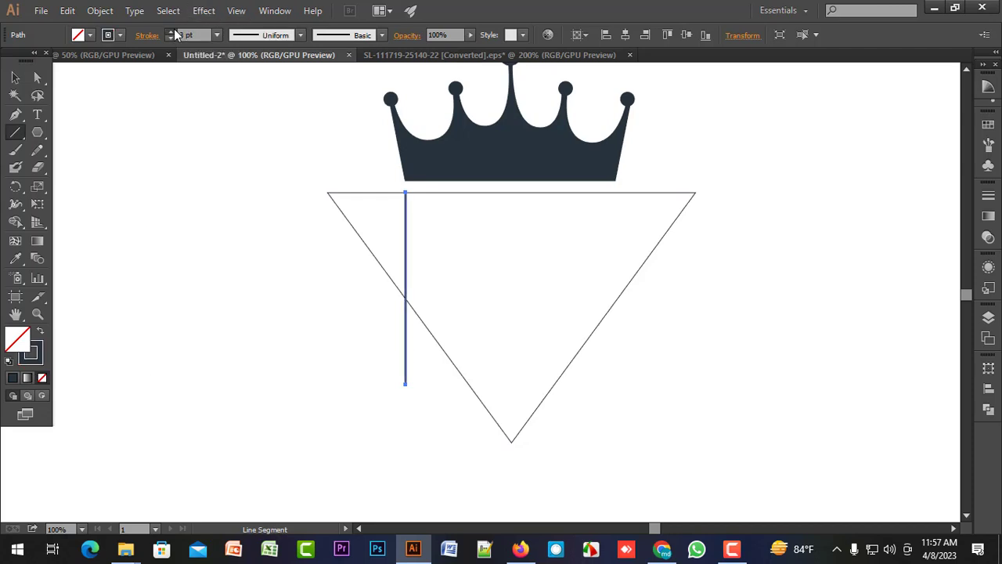
click(170, 32)
click(170, 32)
click(173, 31)
click(173, 32)
click(173, 31)
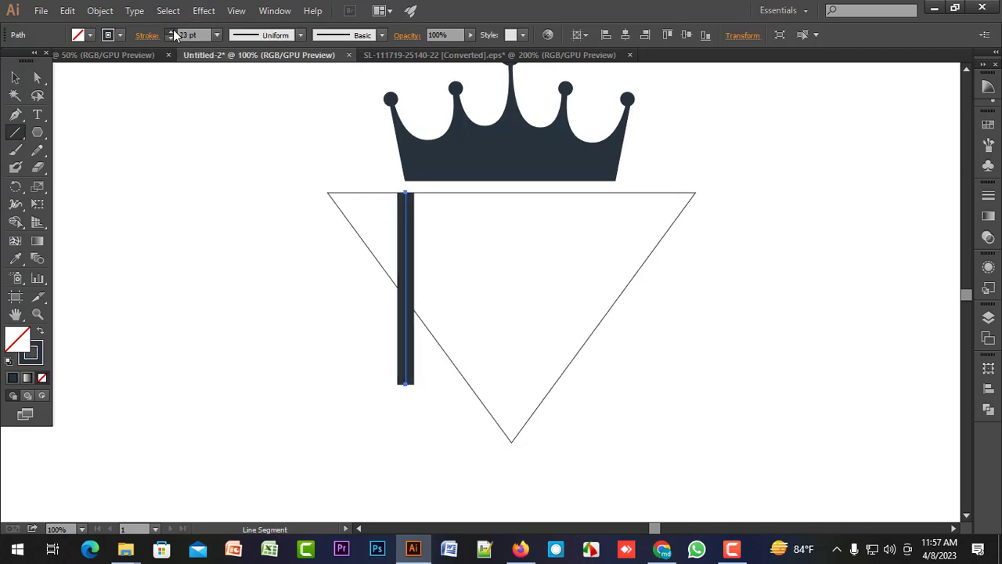
click(173, 32)
click(173, 39)
click(173, 32)
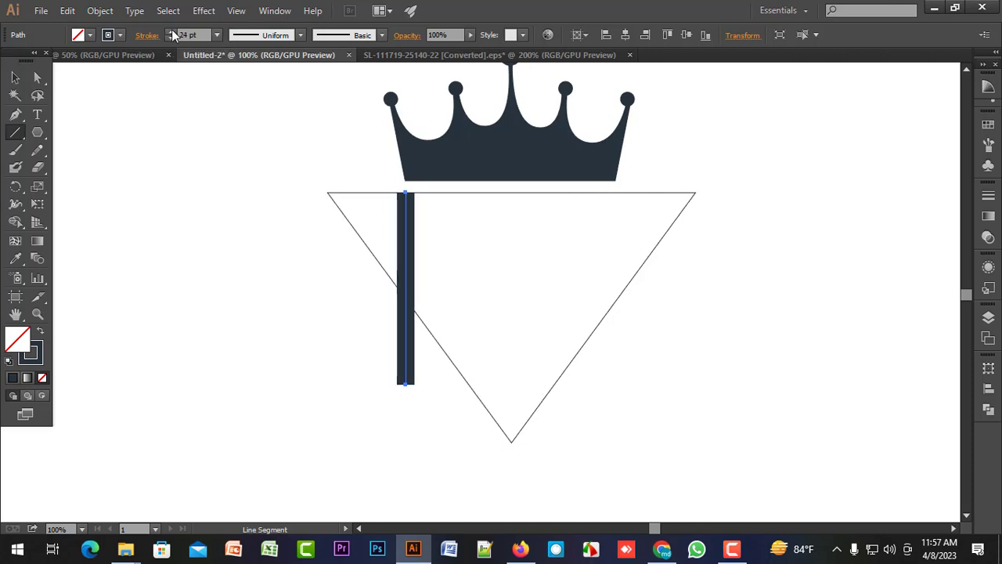
click(173, 32)
click(173, 33)
click(173, 32)
click(173, 32)
click(173, 32)
click(173, 32)
click(173, 32)
click(173, 32)
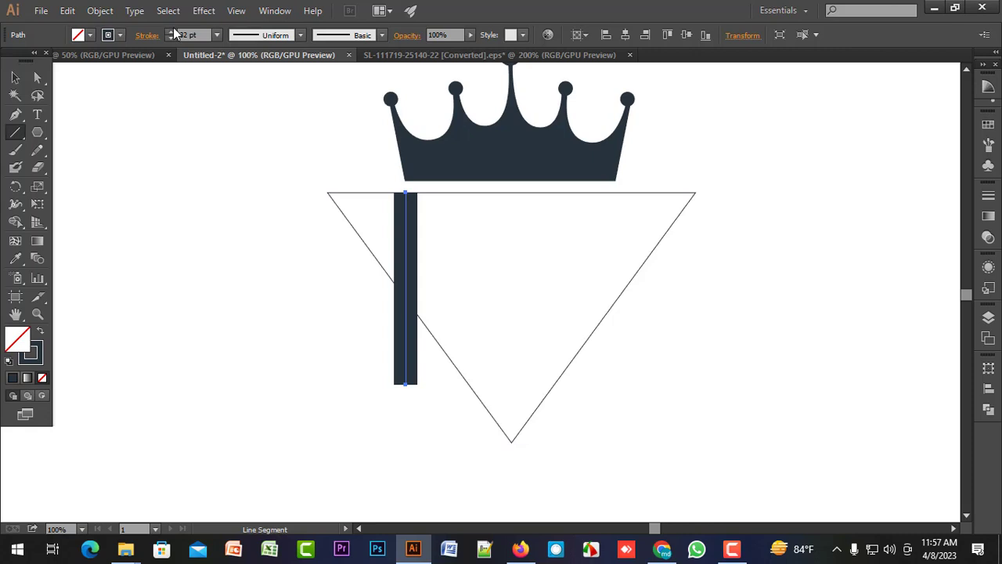
click(173, 32)
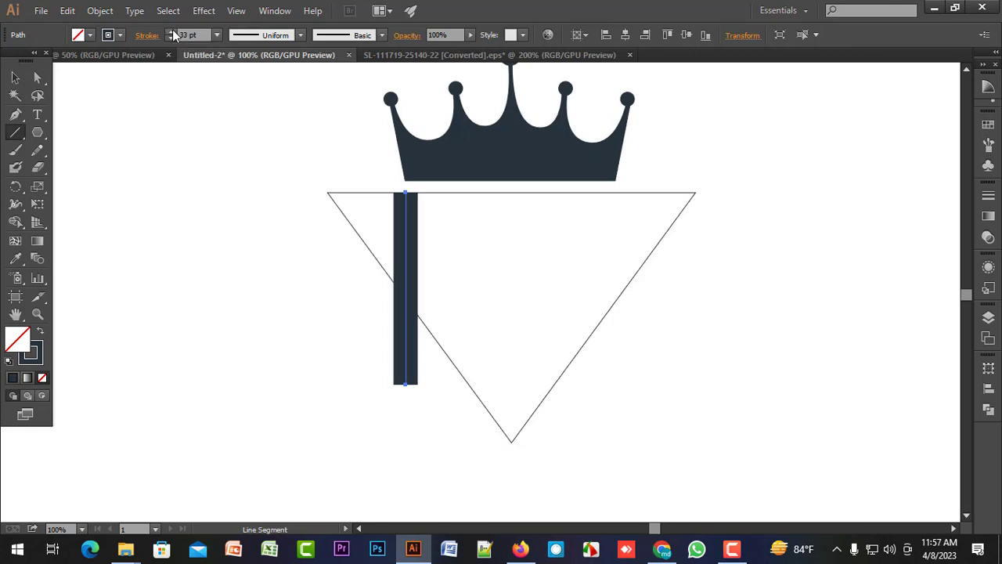
ctrl+click(267, 252)
Duplicate the thick bar to the right, near the triangle's centre, and lengthen the copy downward past the triangle's tip.
key(v)
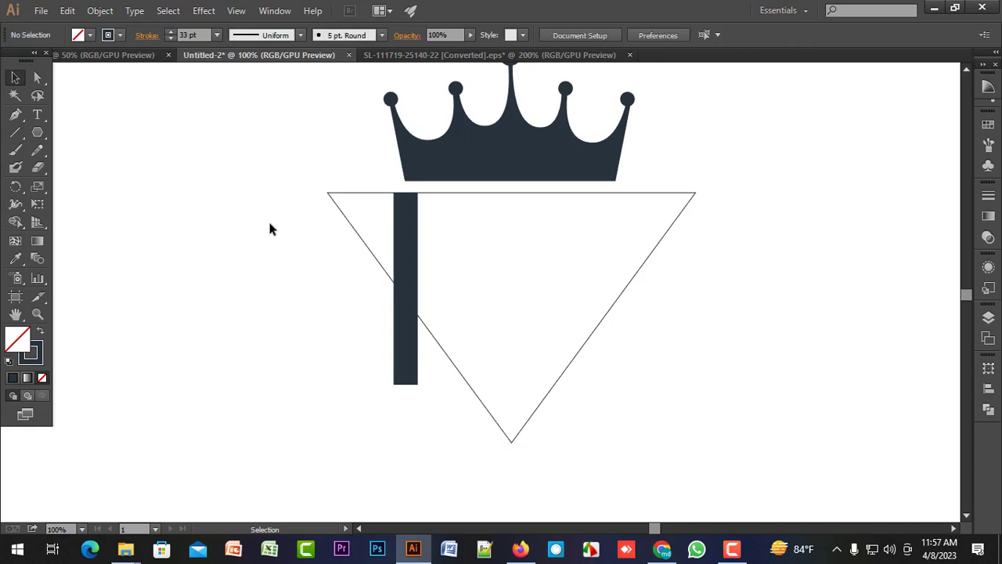
click(404, 253)
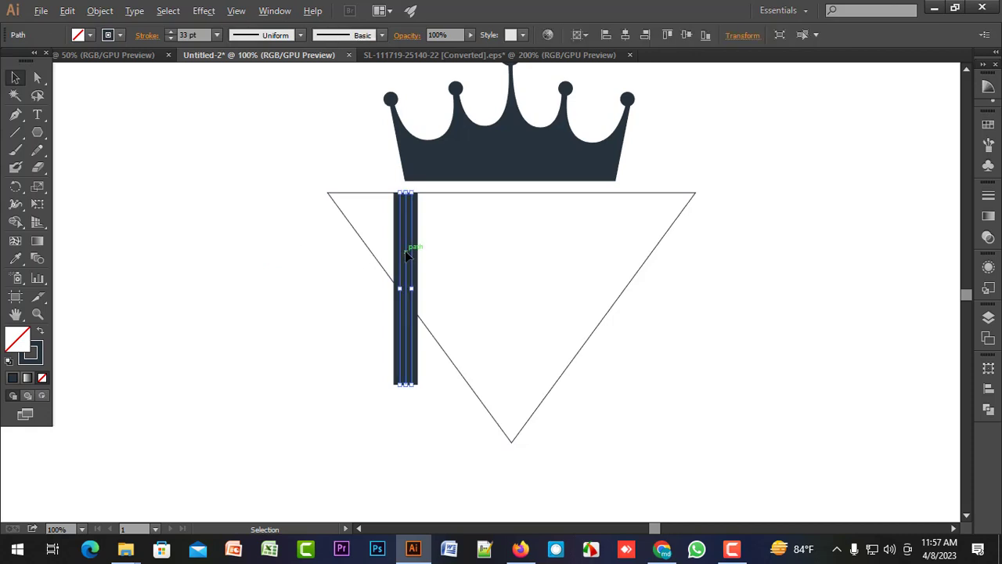
drag(406, 255, 455, 258)
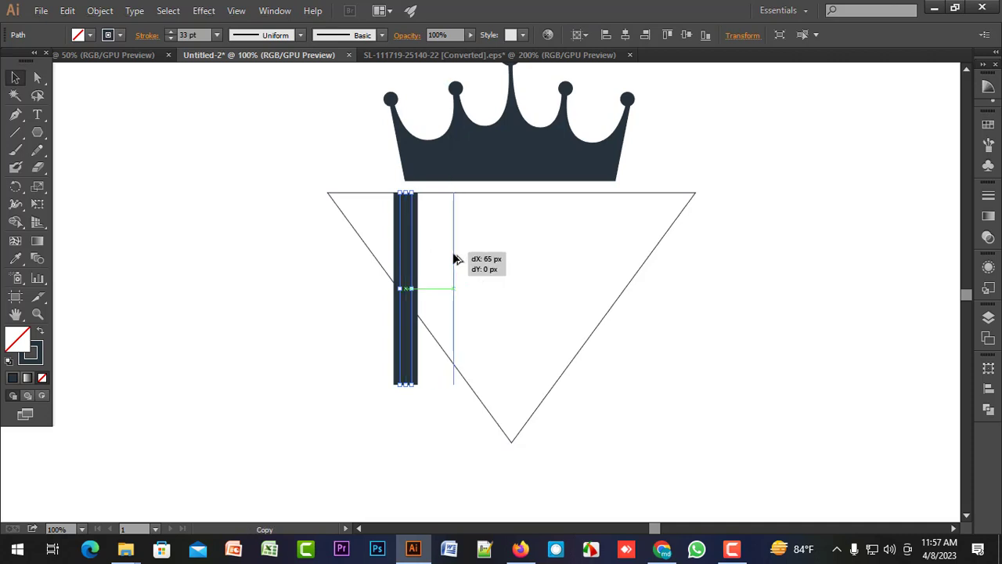
drag(454, 254, 486, 254)
key(Delete)
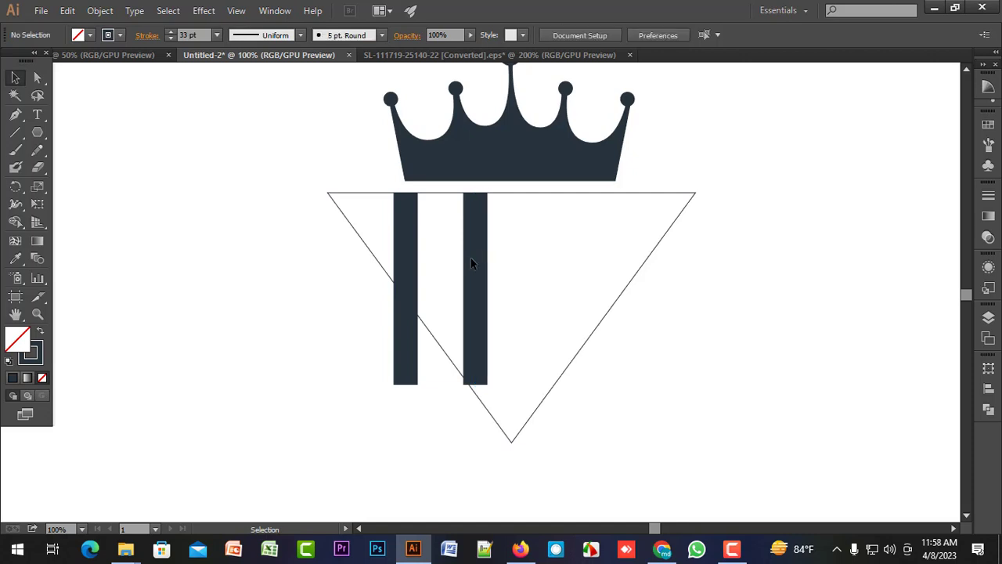
click(477, 260)
drag(475, 260, 483, 266)
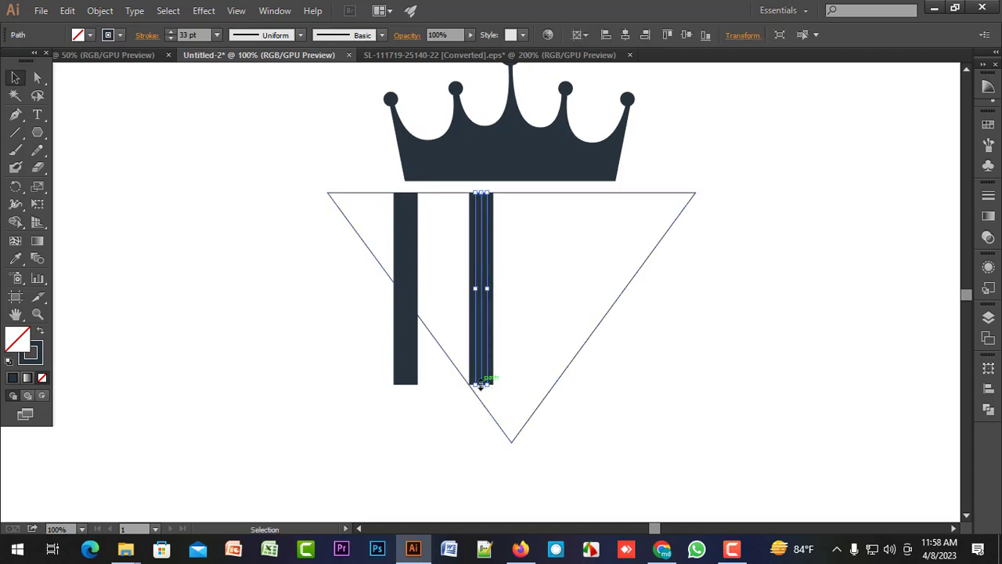
drag(479, 384, 481, 468)
click(556, 439)
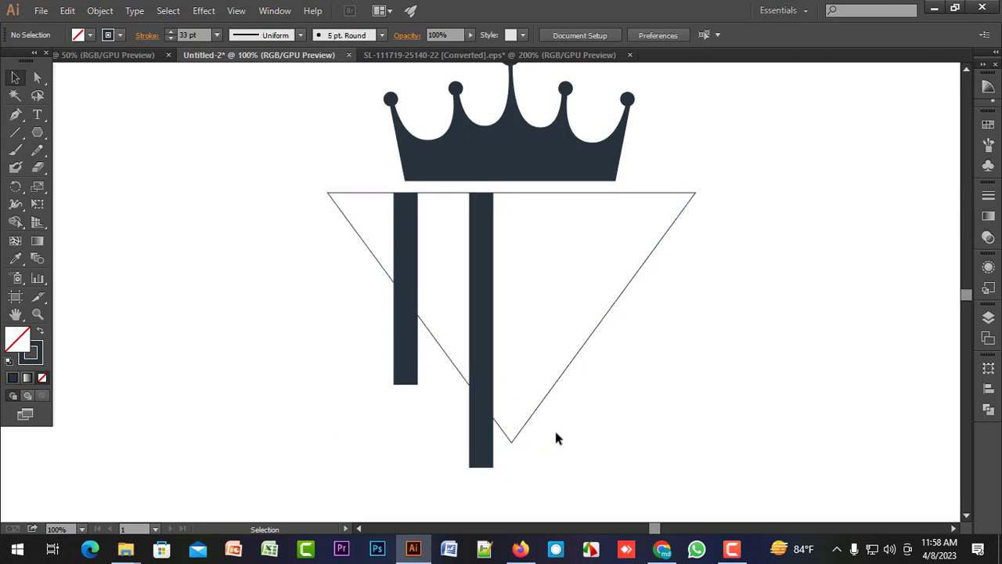
Duplicate the short bar, rotate the copy to roughly horizontal and place it across both vertical bars near the triangle's flat edge.
click(407, 253)
scroll(422, 260, up, 1)
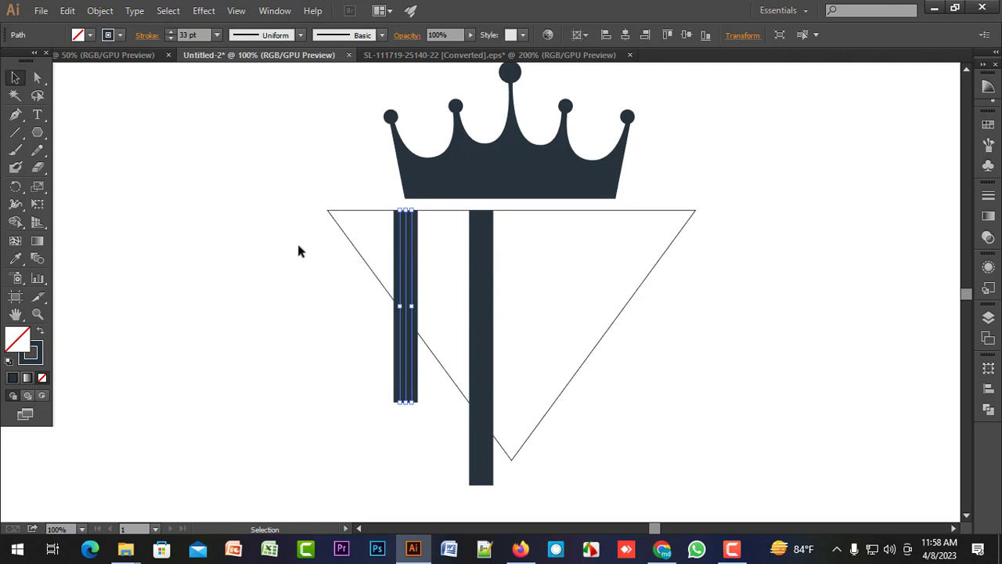
click(300, 248)
click(407, 261)
drag(407, 264, 437, 268)
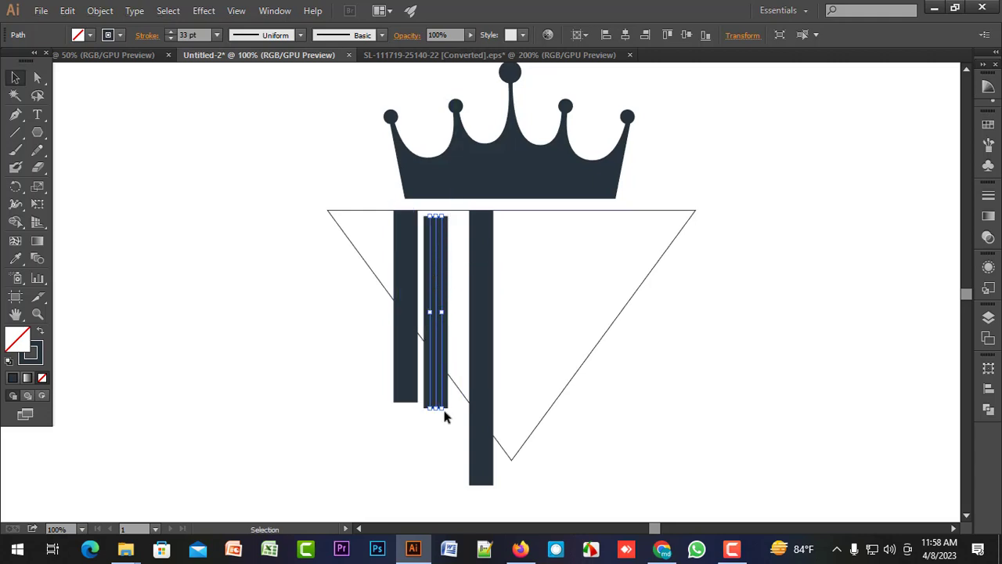
drag(443, 413, 532, 313)
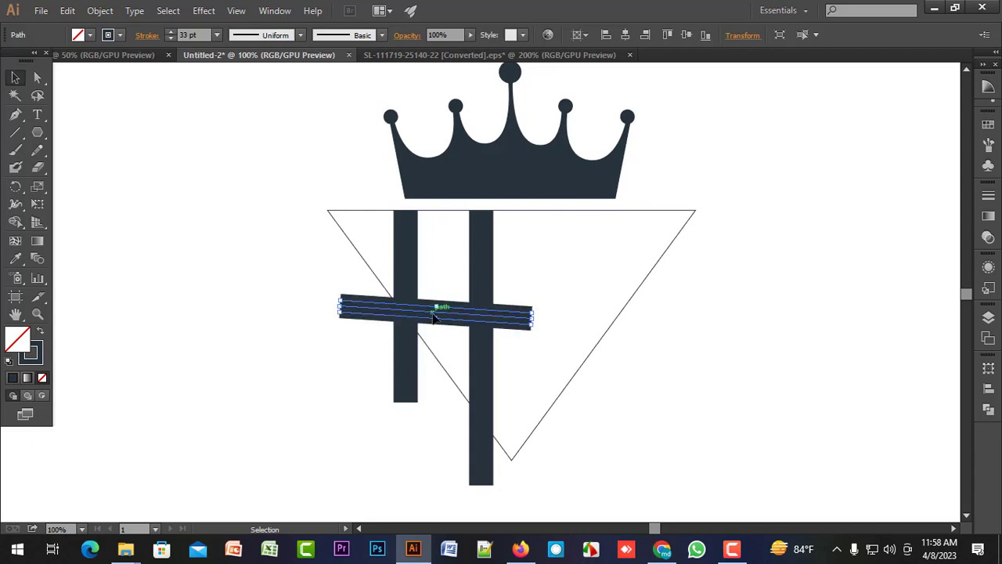
drag(447, 308, 486, 239)
Straighten the tilted crossbar to exactly horizontal, flush with the triangle's flat edge.
scroll(486, 239, up, 3)
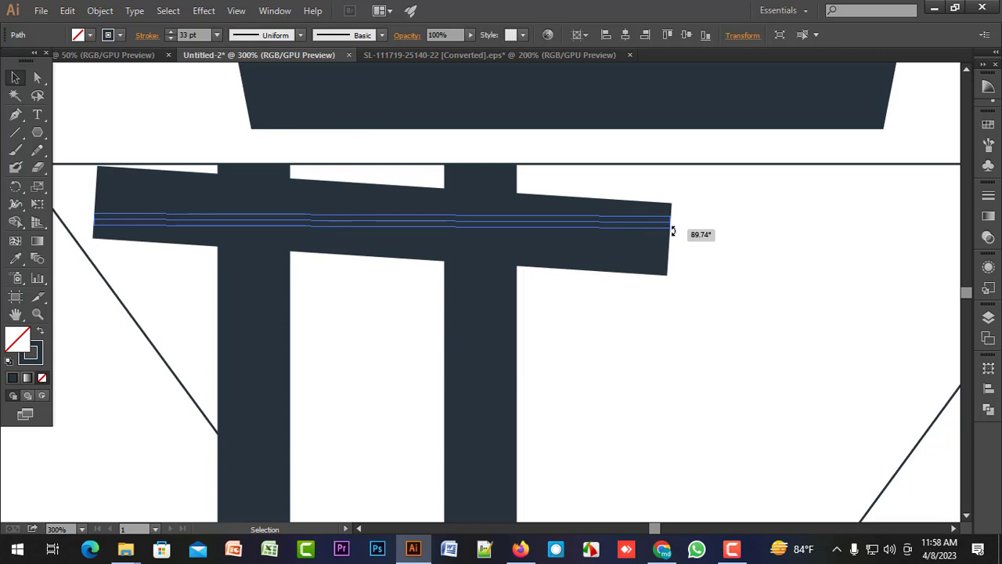
drag(672, 231, 671, 227)
scroll(770, 324, up, 1)
click(699, 333)
scroll(695, 321, down, 2)
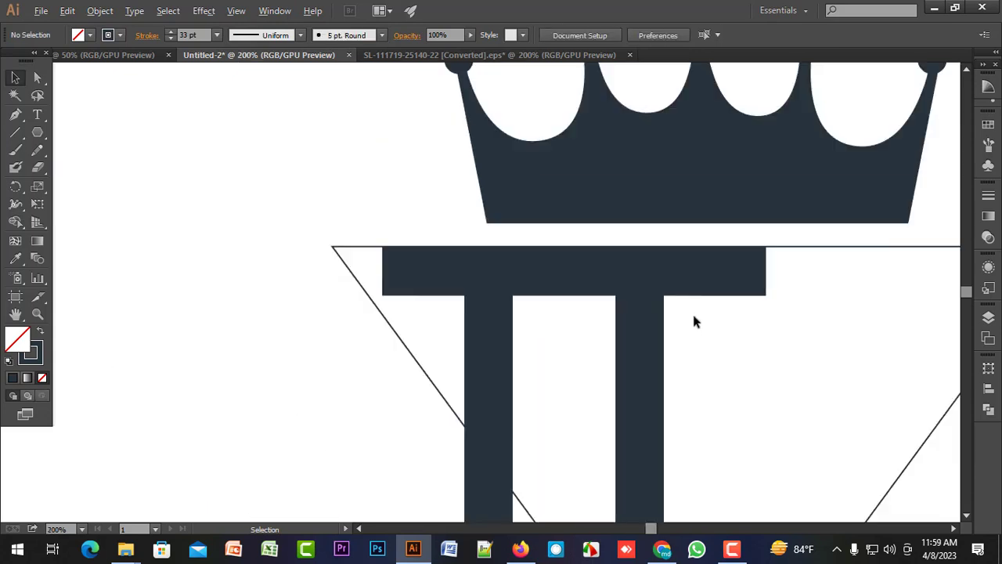
scroll(692, 321, down, 1)
Shorten the crossbar's right end so it is flush with the outer edge of the long vertical bar.
click(673, 270)
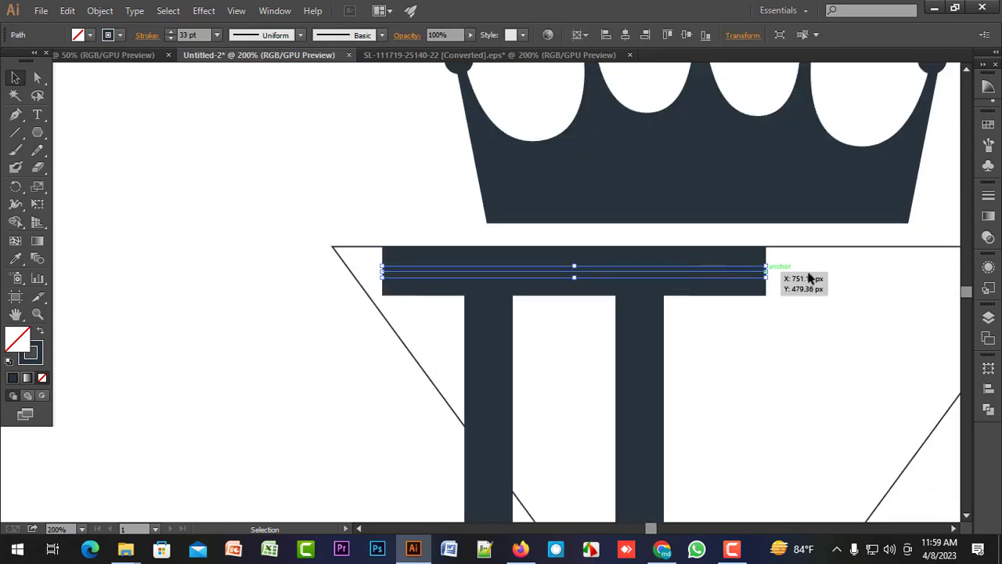
scroll(777, 269, up, 2)
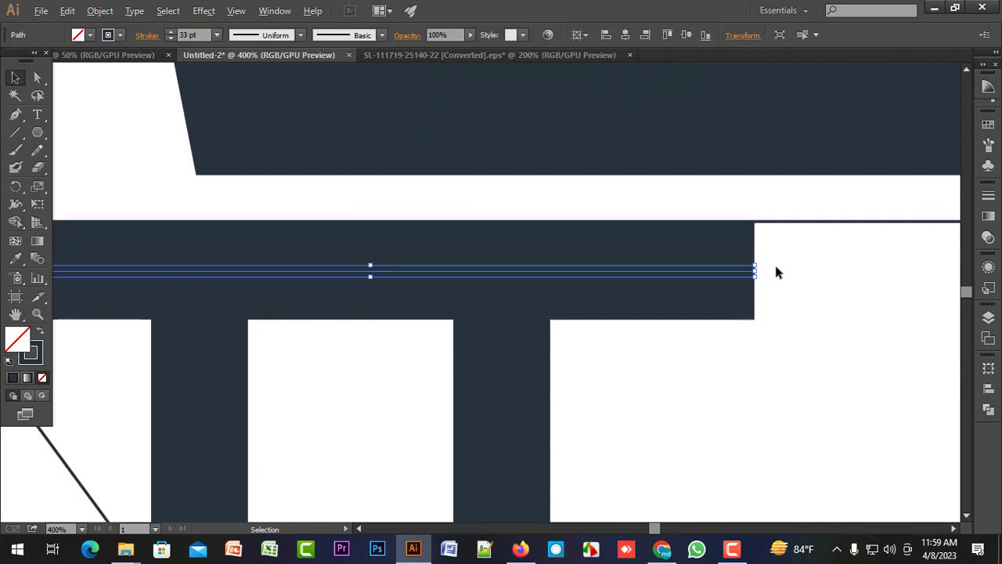
click(39, 78)
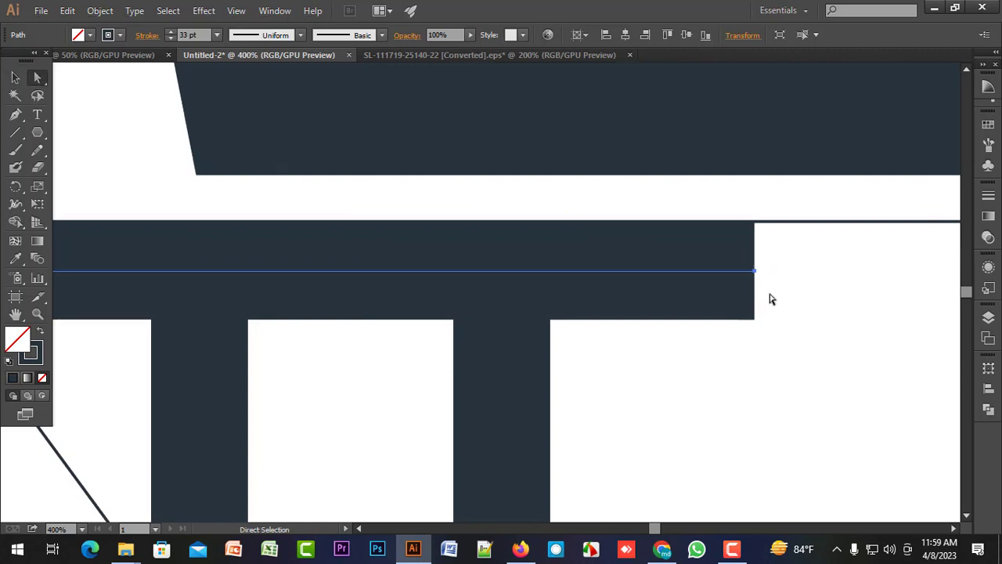
drag(756, 274, 547, 271)
click(581, 293)
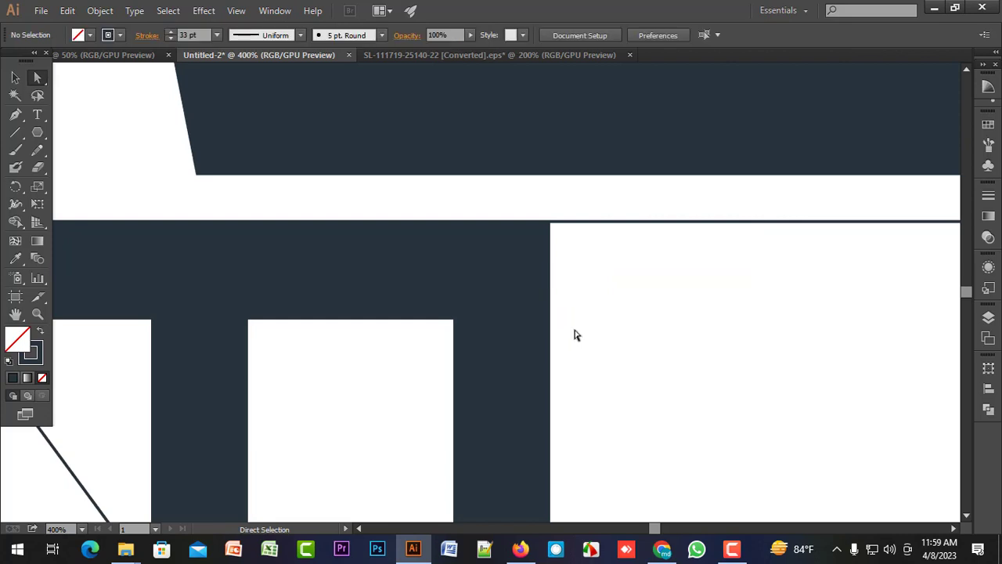
Shorten the crossbar's left end so it is flush with the outer edge of the short vertical bar.
scroll(873, 300, left, 10)
scroll(602, 216, down, 2)
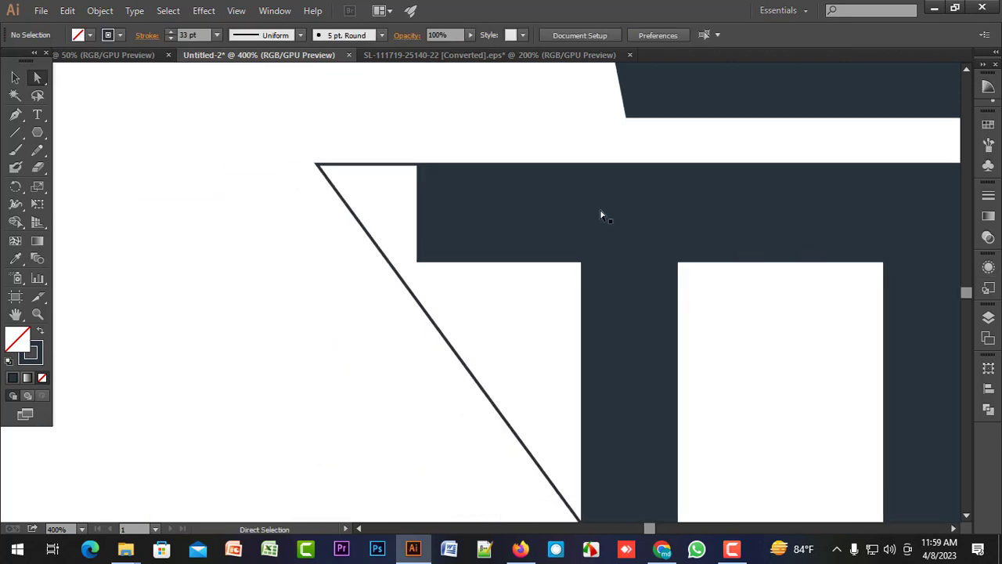
click(416, 213)
drag(417, 215, 303, 203)
click(550, 235)
scroll(547, 297, down, 4)
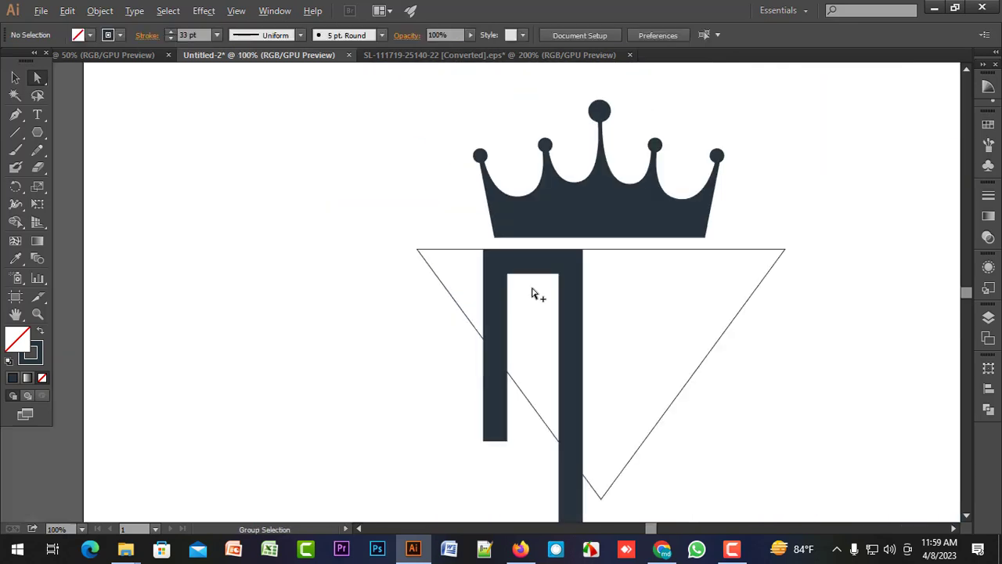
drag(663, 297, 542, 266)
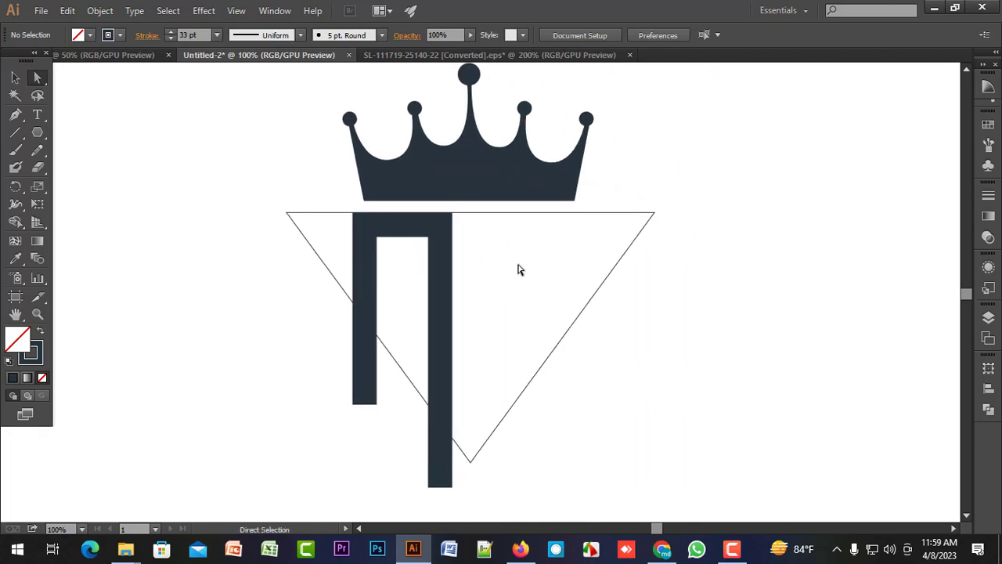
Duplicate the short vertical bar, rotate the copy into a downward diagonal and place it across both vertical bars.
scroll(509, 270, up, 1)
key(v)
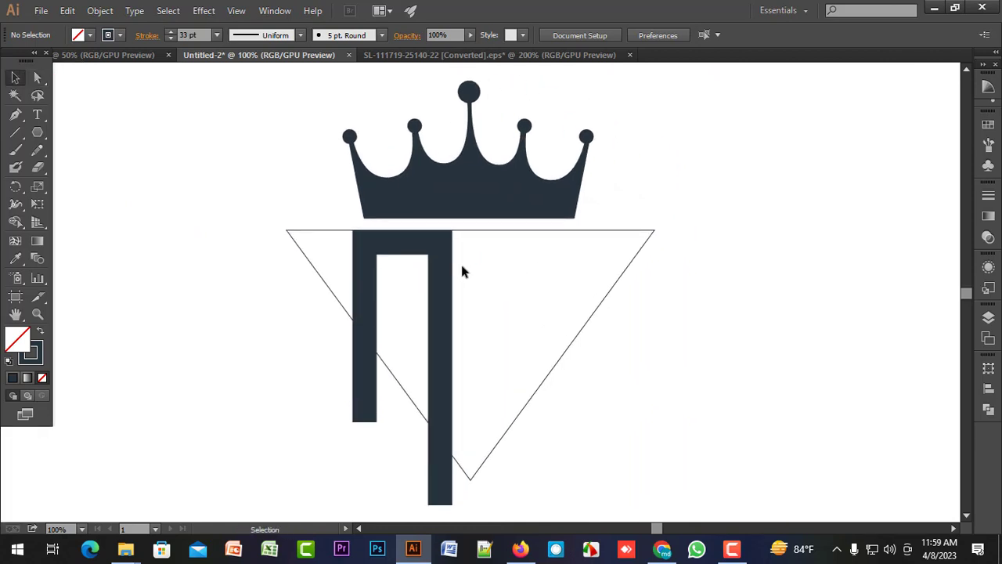
scroll(463, 266, up, 2)
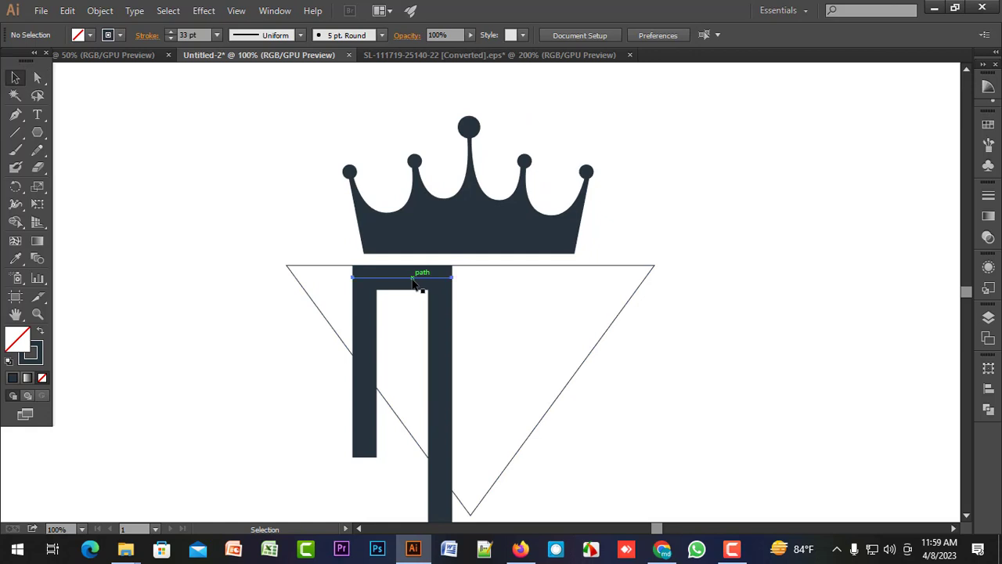
click(414, 283)
click(587, 342)
click(368, 361)
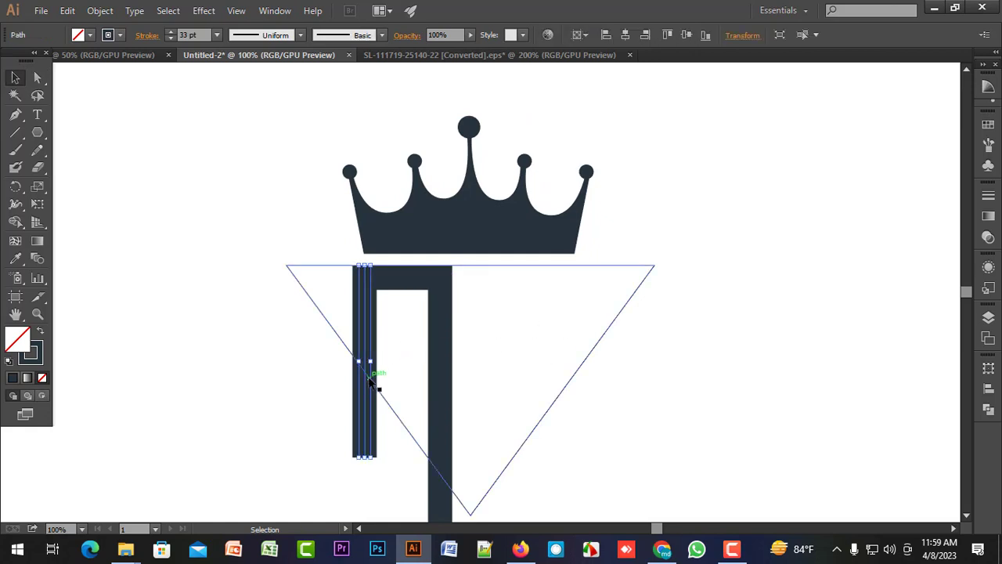
drag(364, 389, 472, 436)
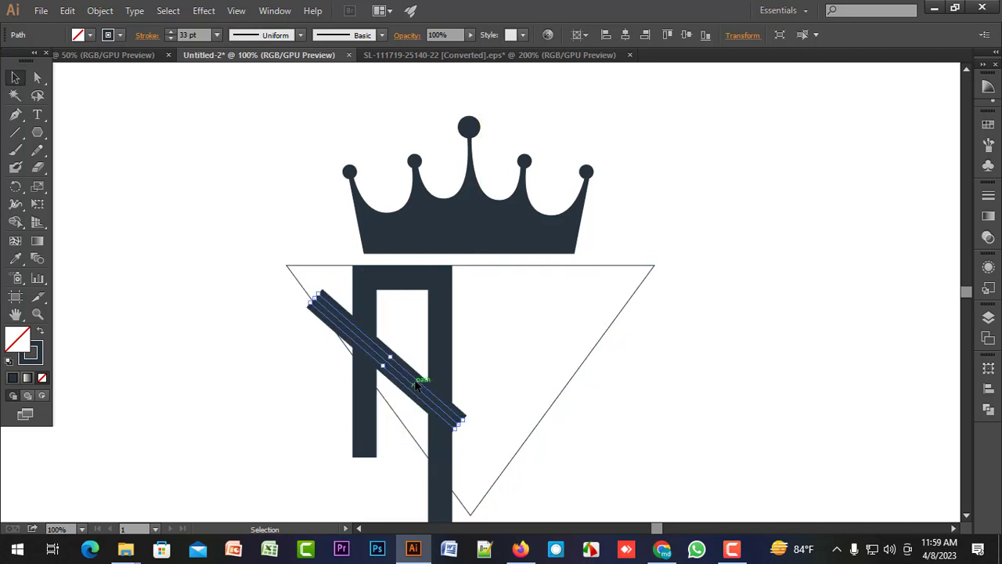
mouse_move(413, 383)
mouse_down()
mouse_move(439, 368)
mouse_move(429, 383)
mouse_up()
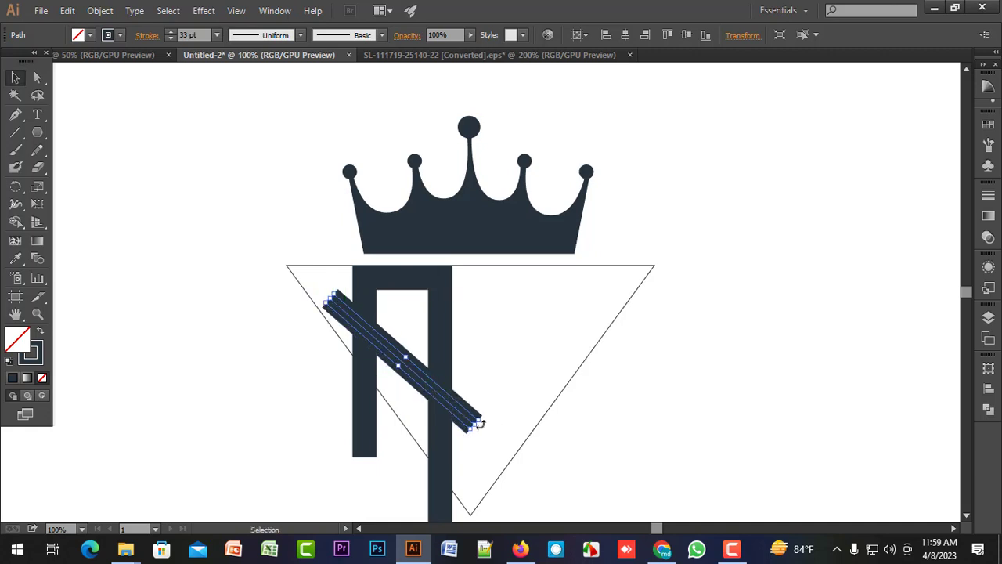
Fine-tune the diagonal bar's angle and position so it crosses both vertical bars slightly higher.
drag(484, 424, 487, 415)
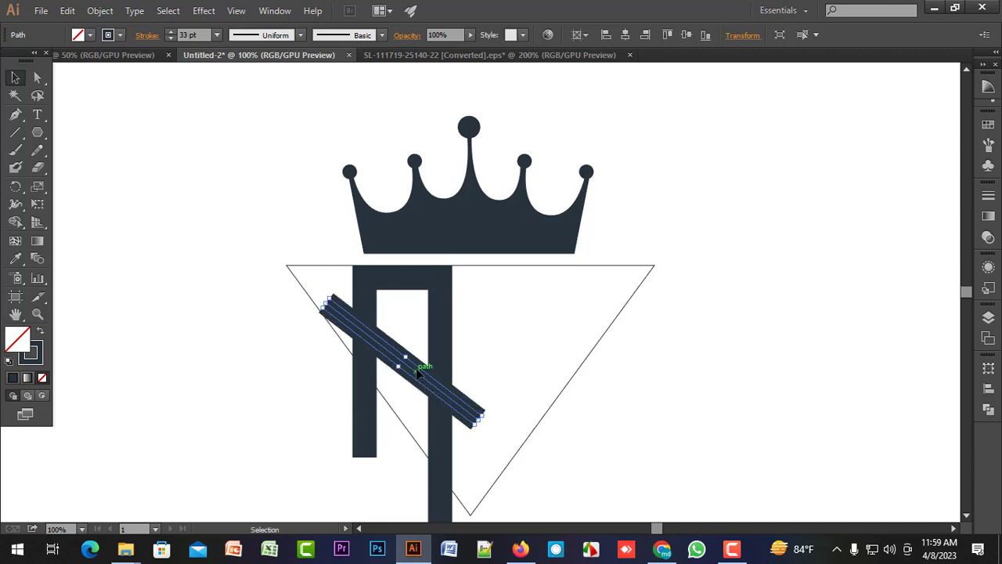
drag(416, 375, 423, 370)
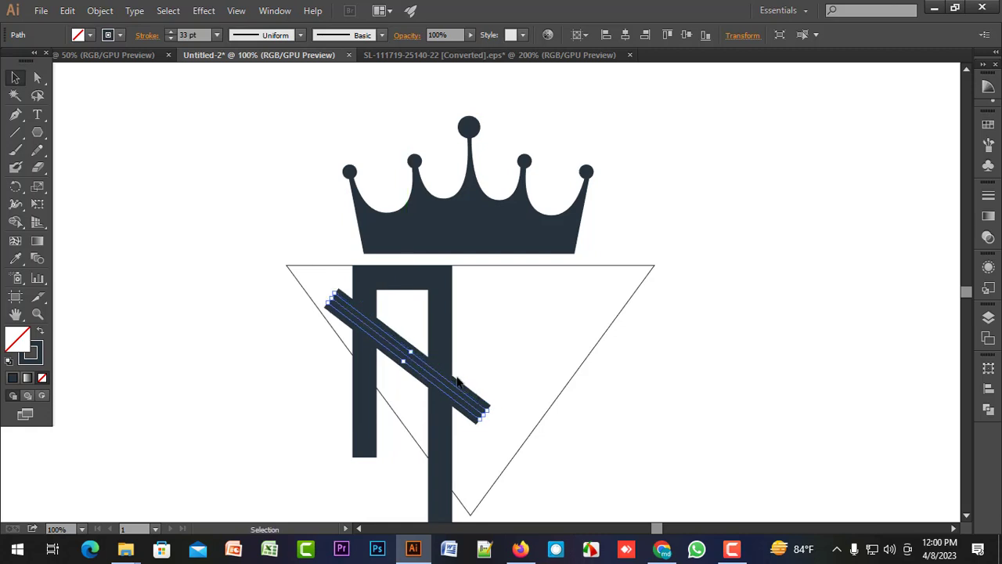
drag(490, 411, 490, 419)
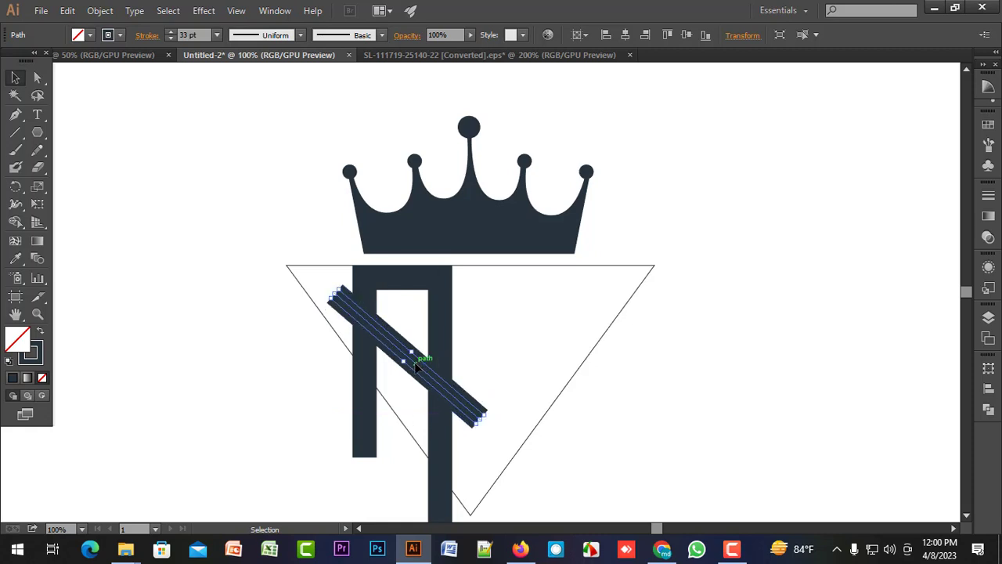
drag(415, 366, 414, 361)
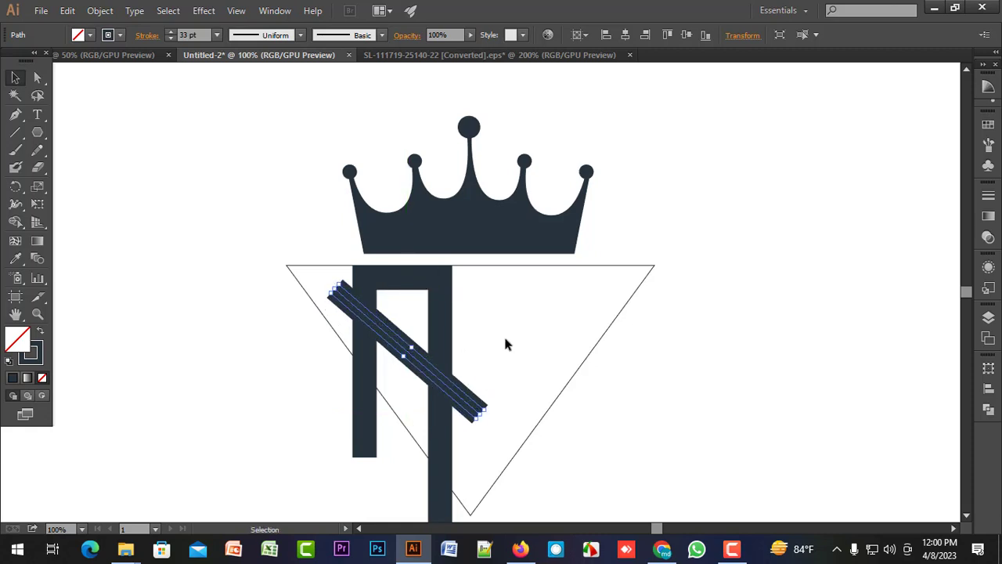
click(502, 343)
click(410, 351)
click(502, 333)
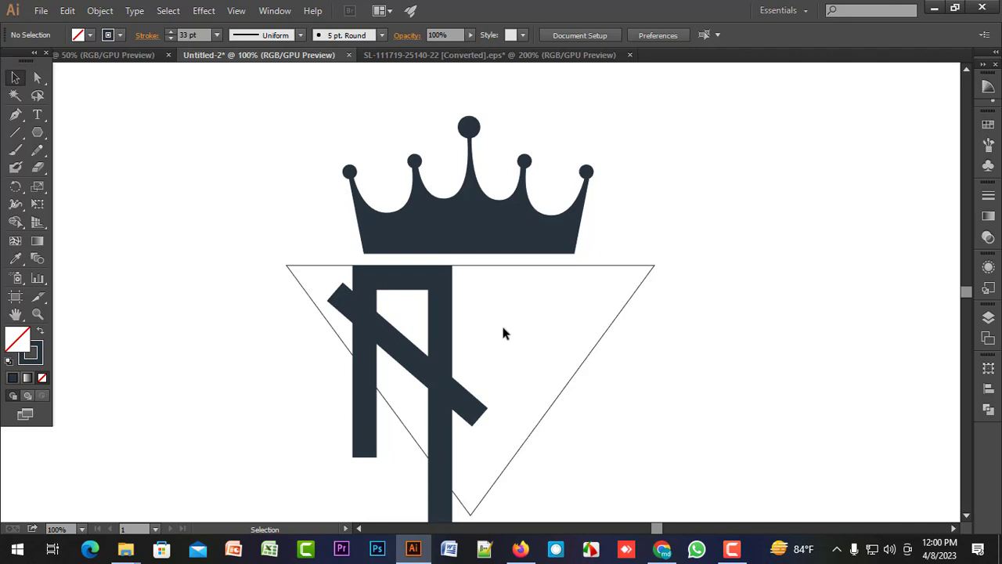
Duplicate the crossbar along the triangle's flat edge and place the copy beyond the long vertical bar, leaving a gap between them.
scroll(504, 333, up, 1)
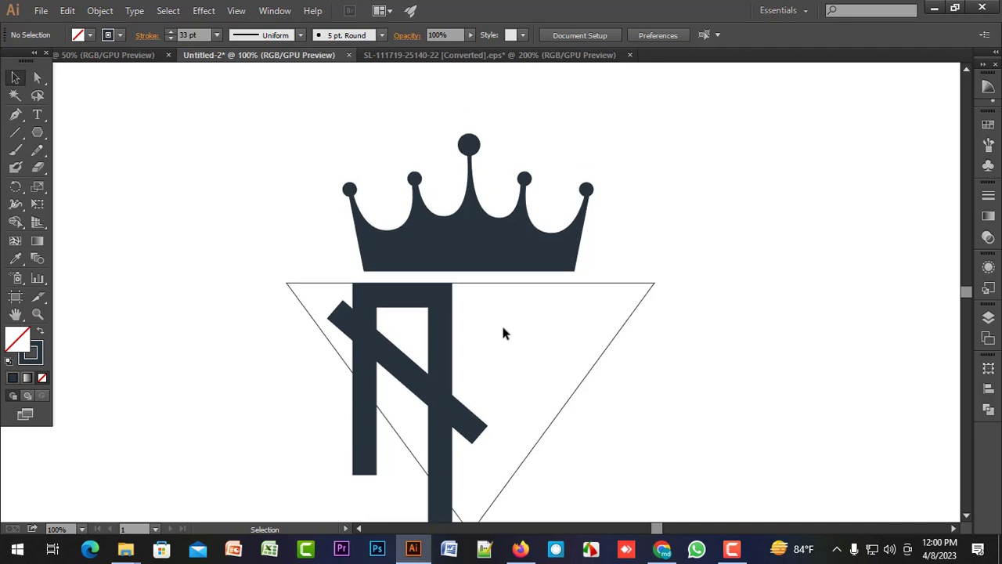
scroll(502, 333, down, 2)
scroll(514, 317, right, 2)
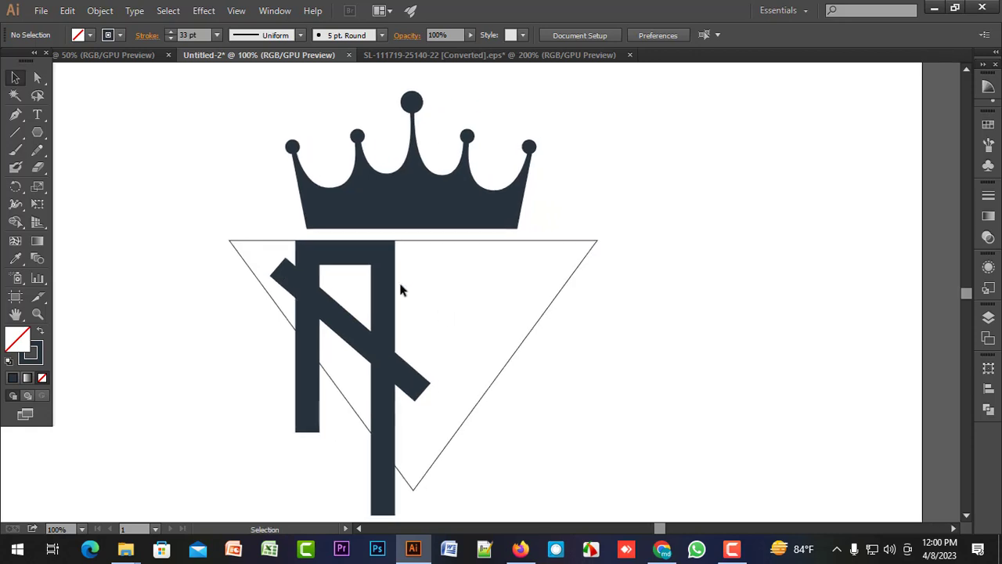
click(350, 256)
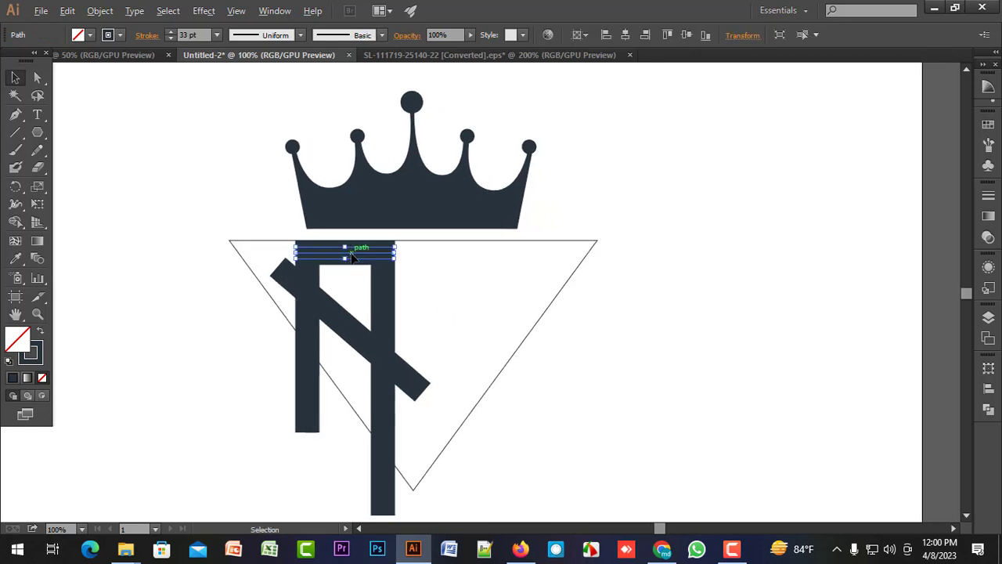
drag(352, 258, 498, 261)
click(486, 288)
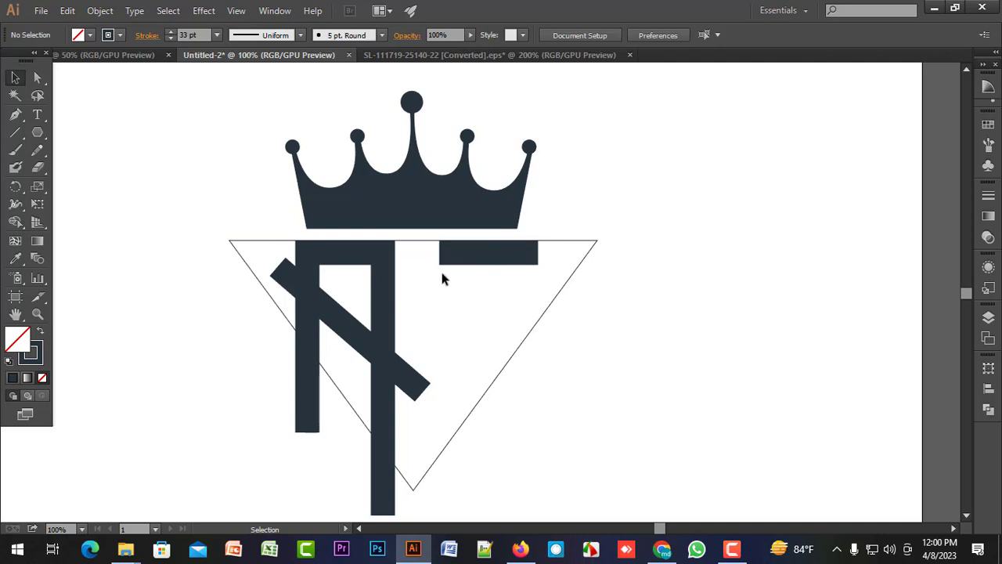
scroll(441, 277, up, 1)
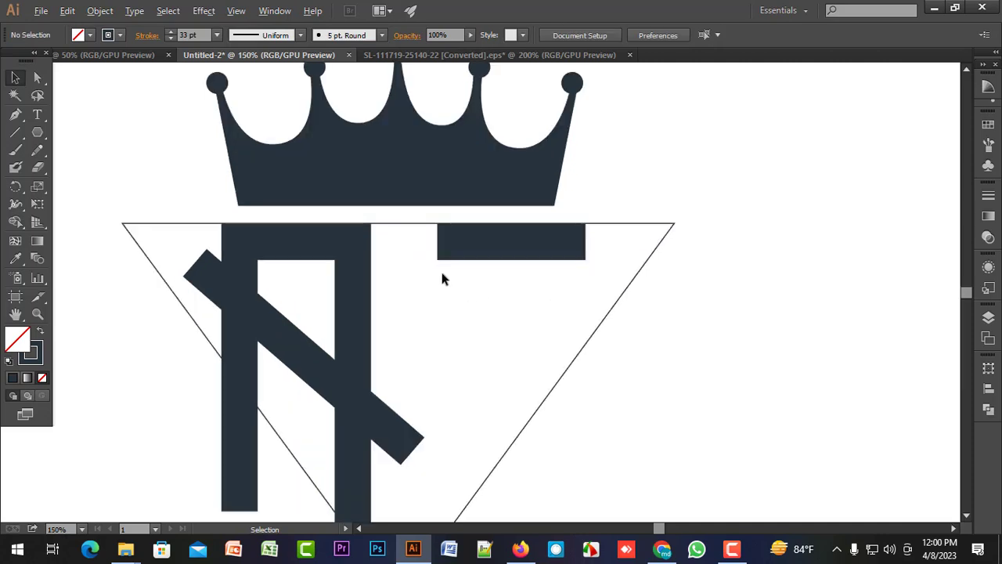
click(507, 241)
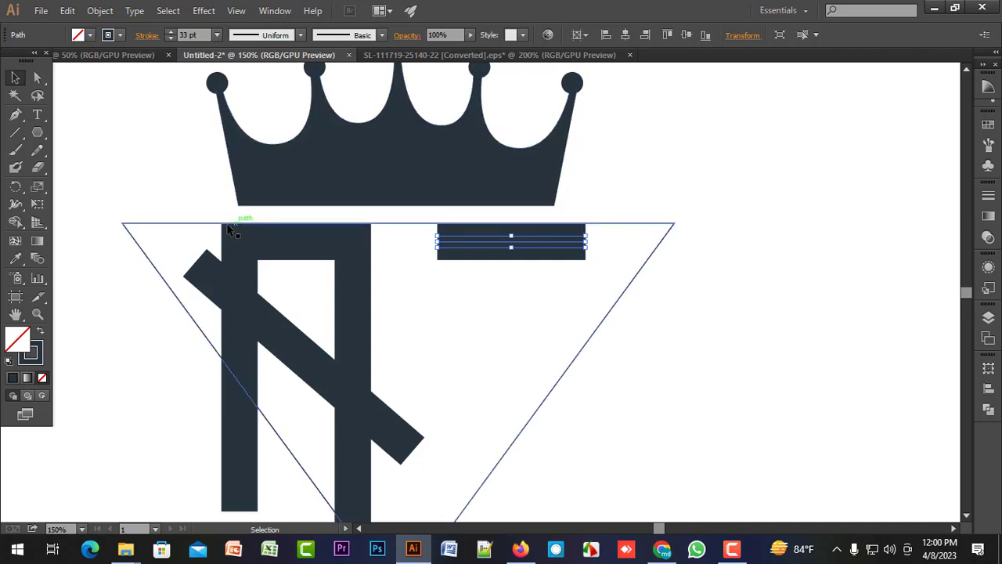
drag(531, 243, 507, 244)
click(519, 284)
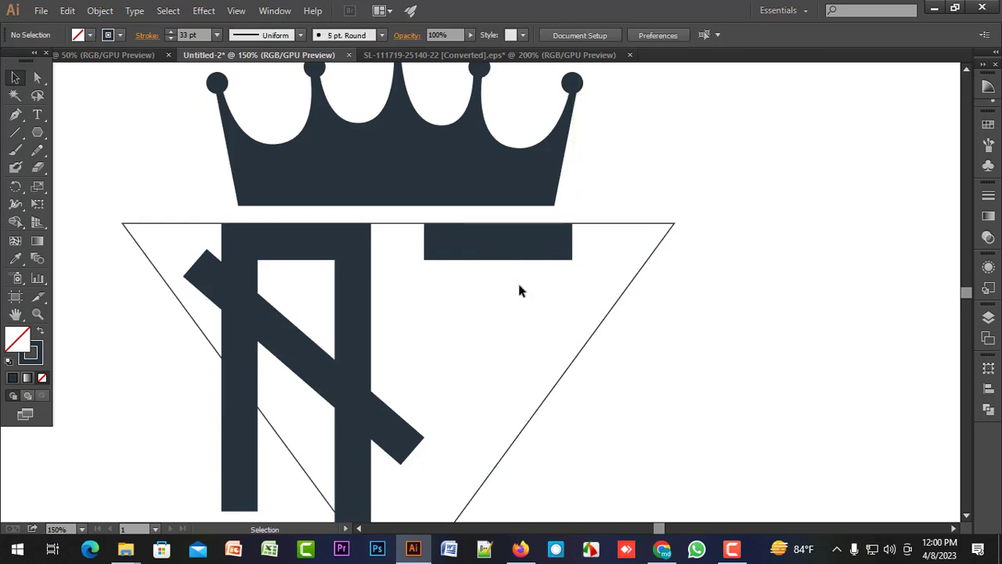
Duplicate the long vertical bar, centre the copy beneath the second crossbar to form a T, and widen that crossbar slightly.
scroll(517, 288, down, 2)
scroll(496, 294, up, 1)
scroll(496, 300, up, 1)
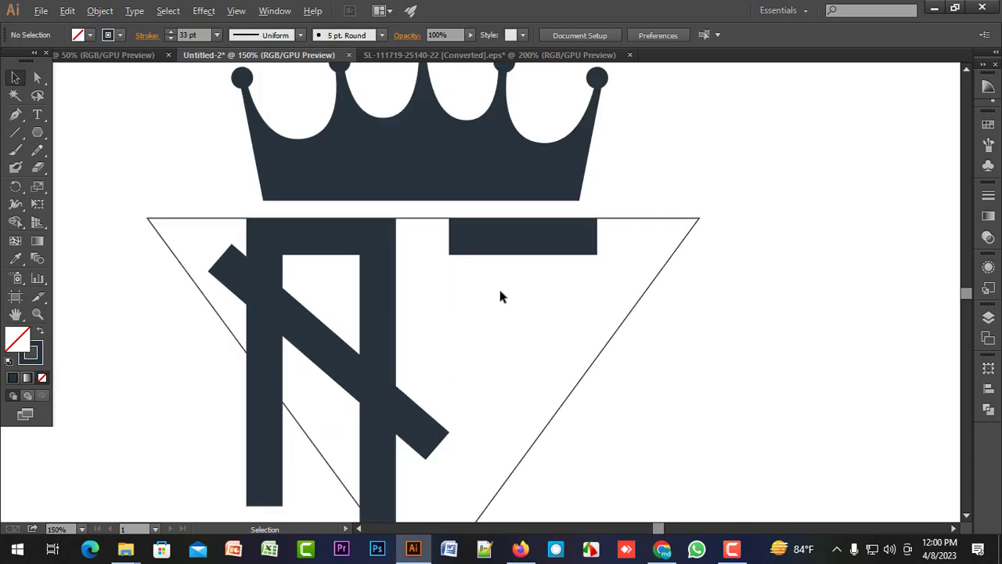
scroll(499, 295, down, 1)
click(382, 425)
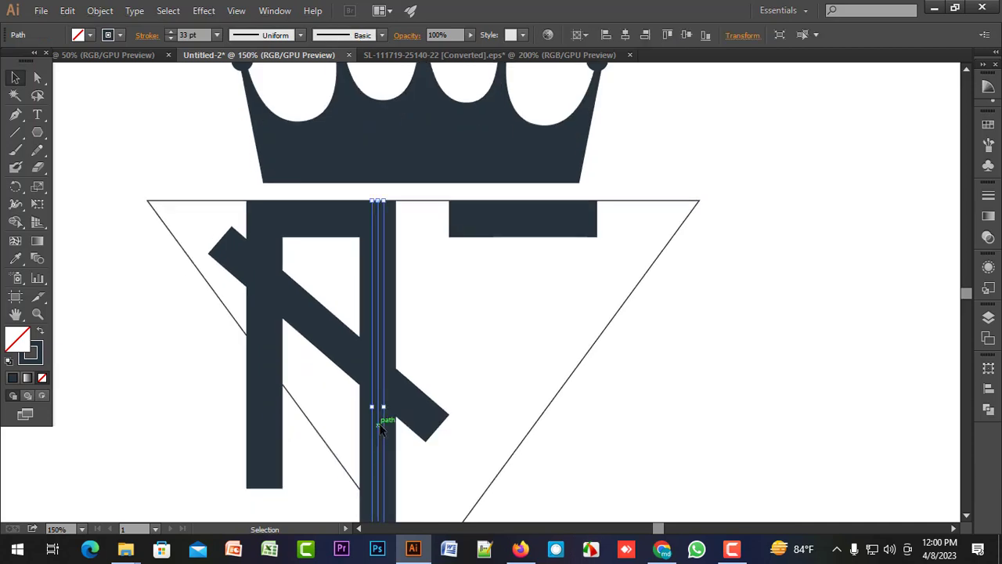
mouse_move(381, 427)
mouse_down()
mouse_move(503, 405)
mouse_move(526, 429)
mouse_up()
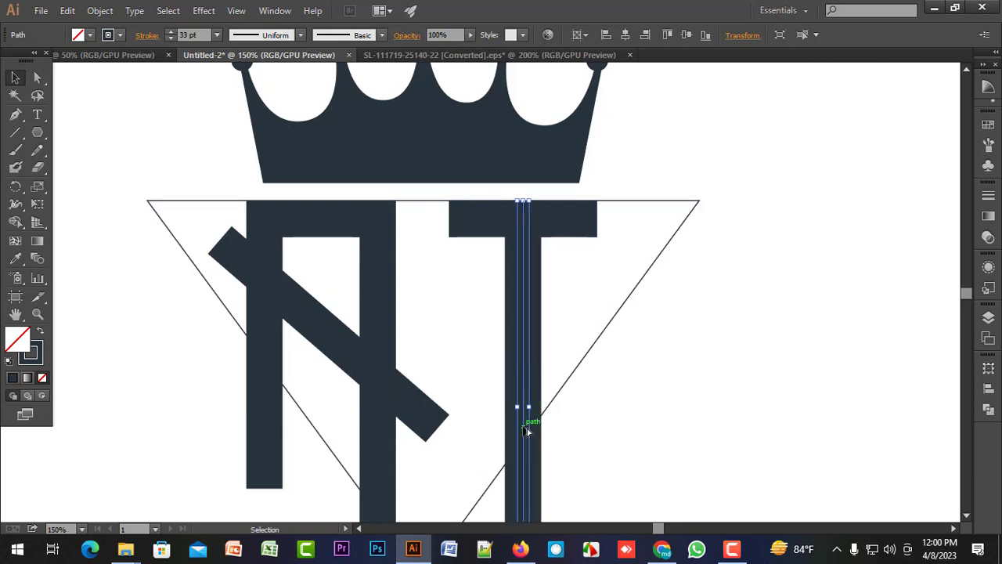
click(633, 415)
scroll(589, 400, down, 2)
scroll(581, 407, up, 3)
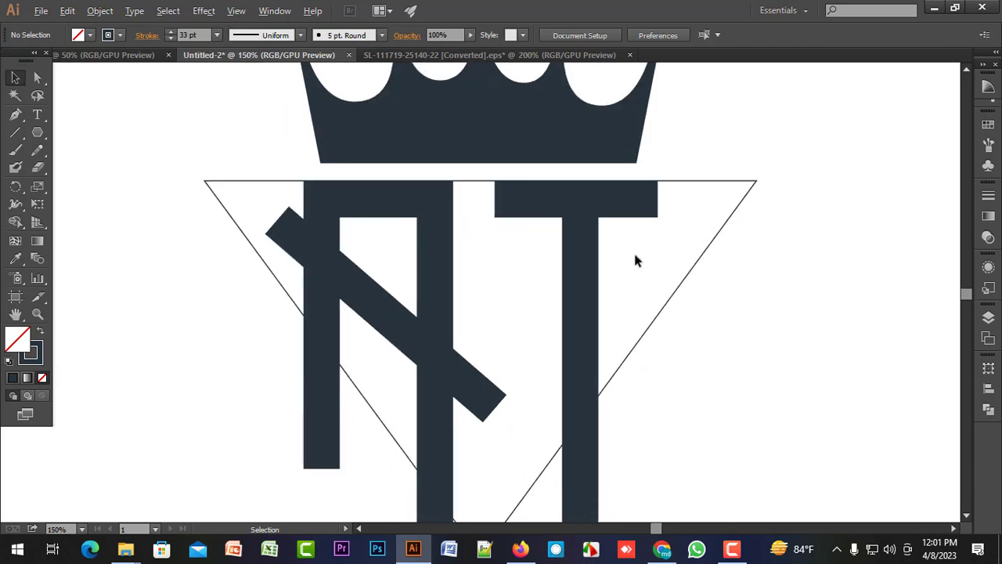
scroll(624, 273, up, 1)
scroll(624, 273, down, 1)
scroll(624, 273, down, 1)
scroll(624, 273, up, 1)
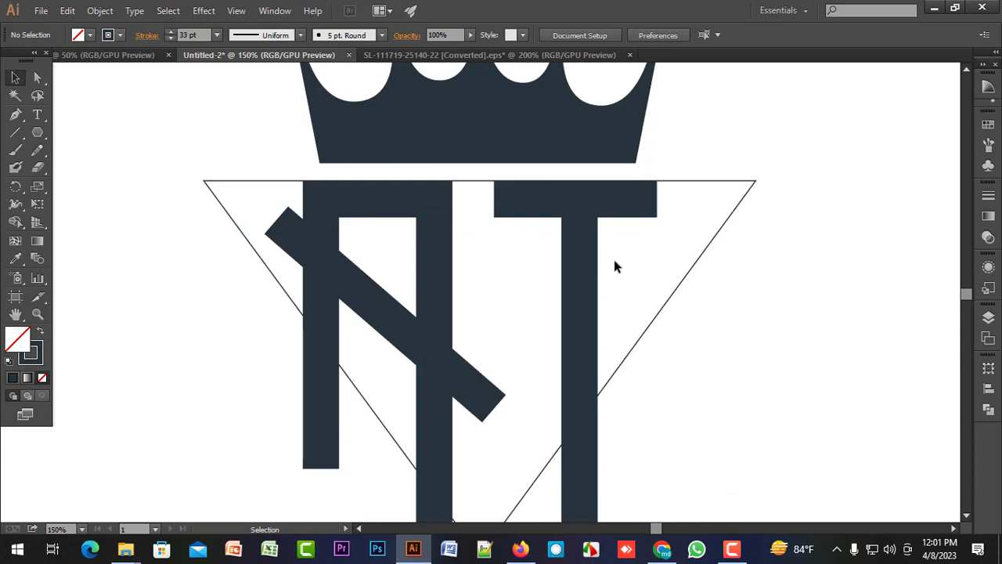
drag(792, 125, 197, 461)
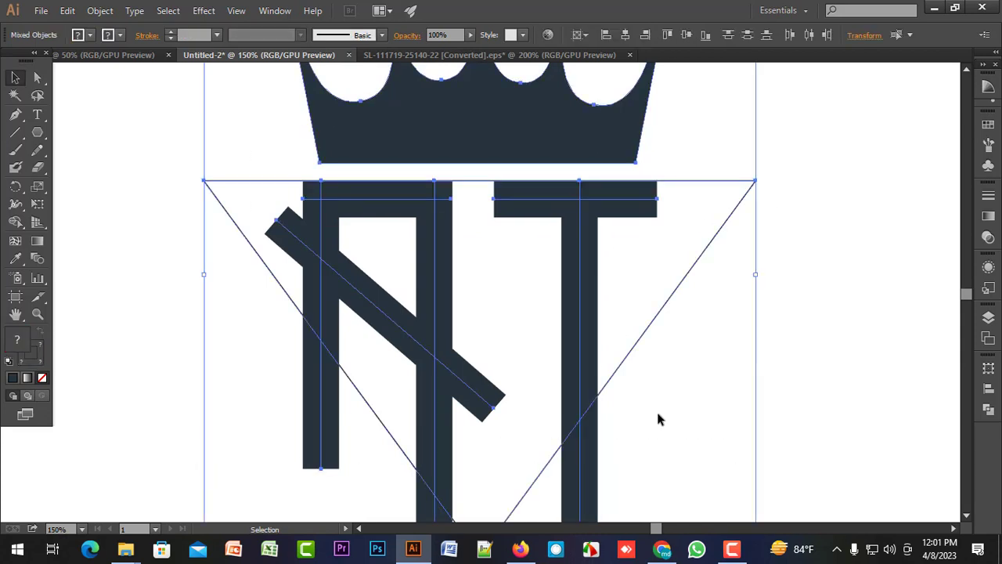
click(800, 276)
drag(167, 202, 806, 432)
click(795, 338)
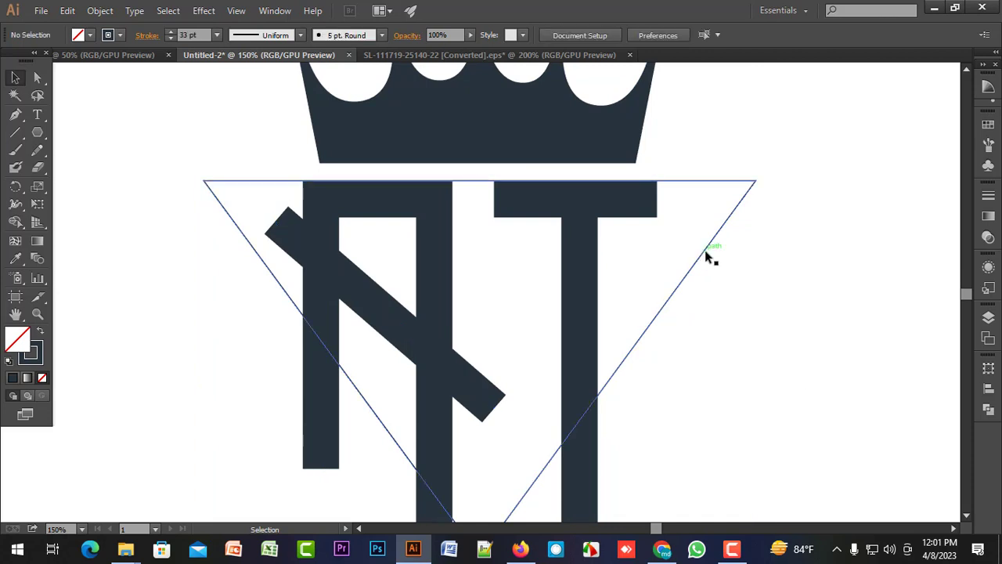
Expand the fill and stroke of the triangle and all the bars, without the crown.
scroll(451, 227, down, 1)
drag(175, 151, 779, 391)
click(98, 7)
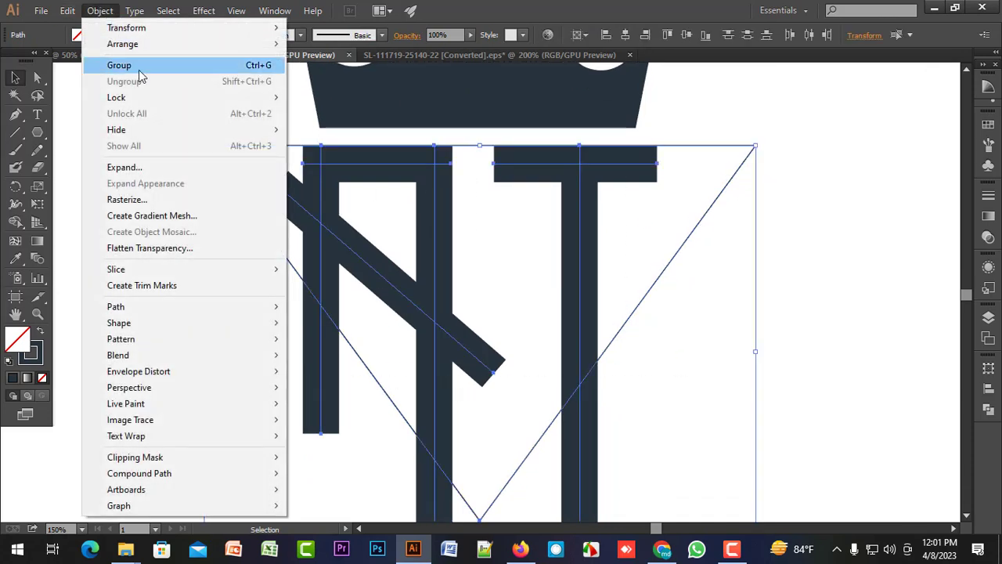
click(123, 165)
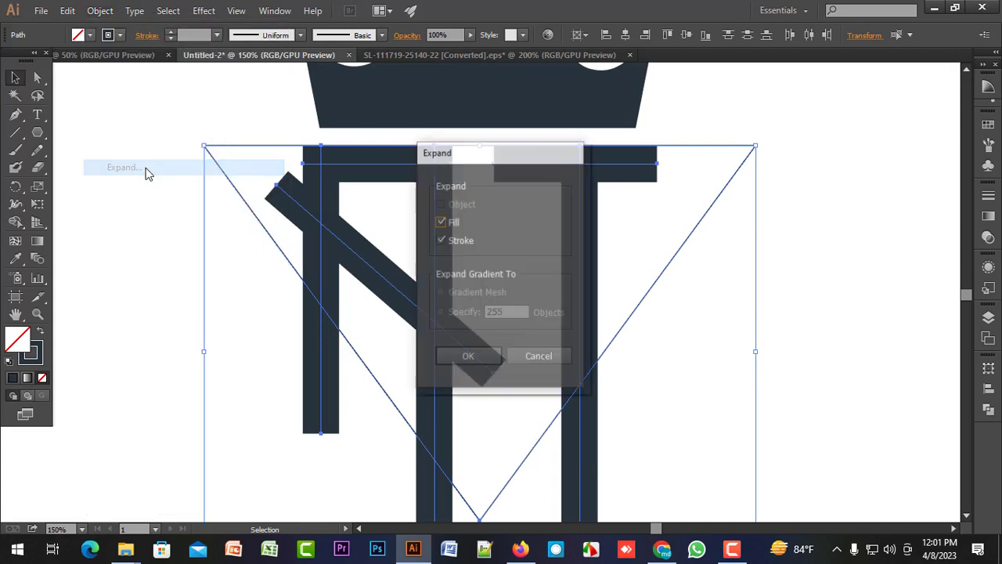
click(473, 356)
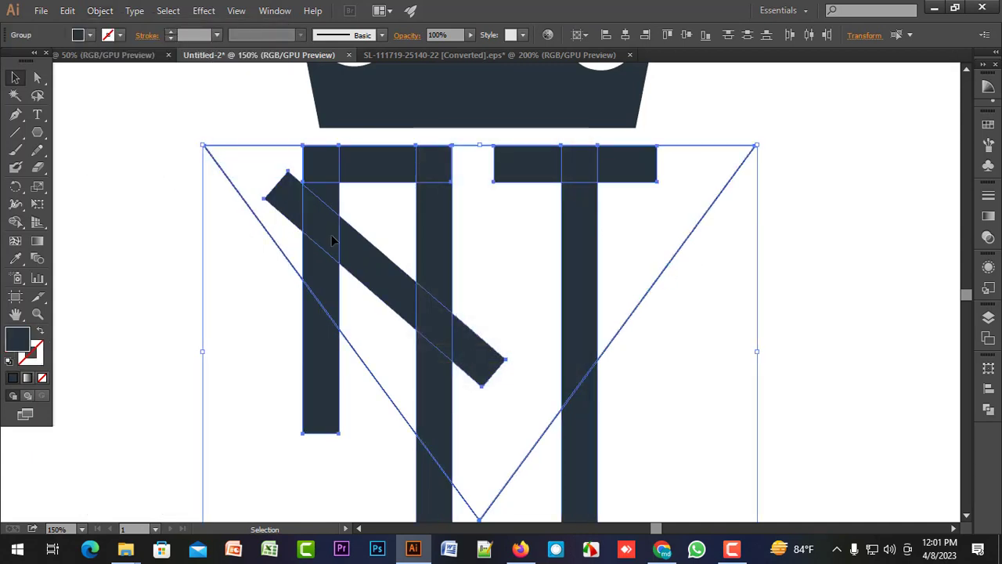
With the Shape Builder, erase the triangle outline and every bar portion outside it, giving the vertical bars angled lower ends.
scroll(110, 257, down, 1)
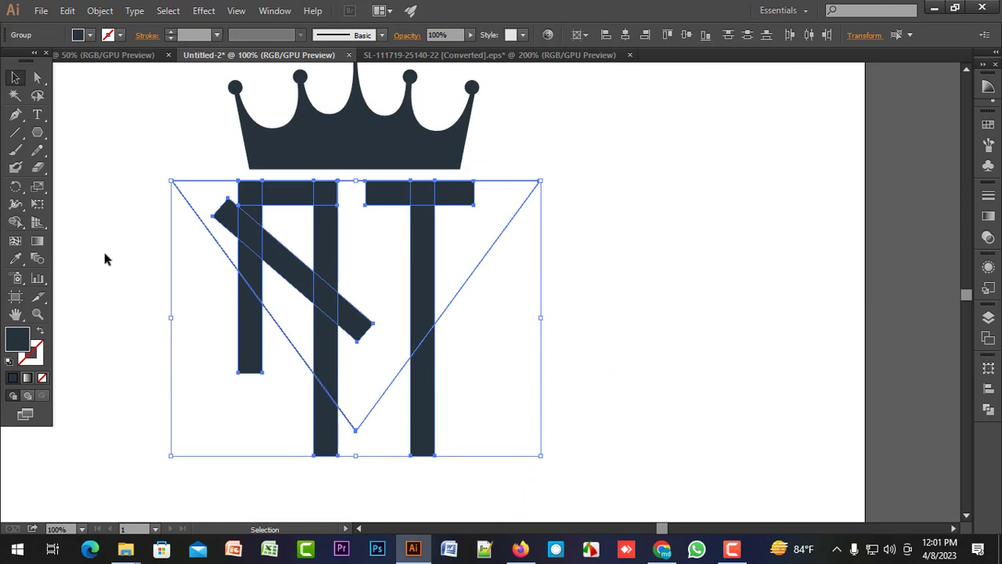
drag(105, 253, 158, 258)
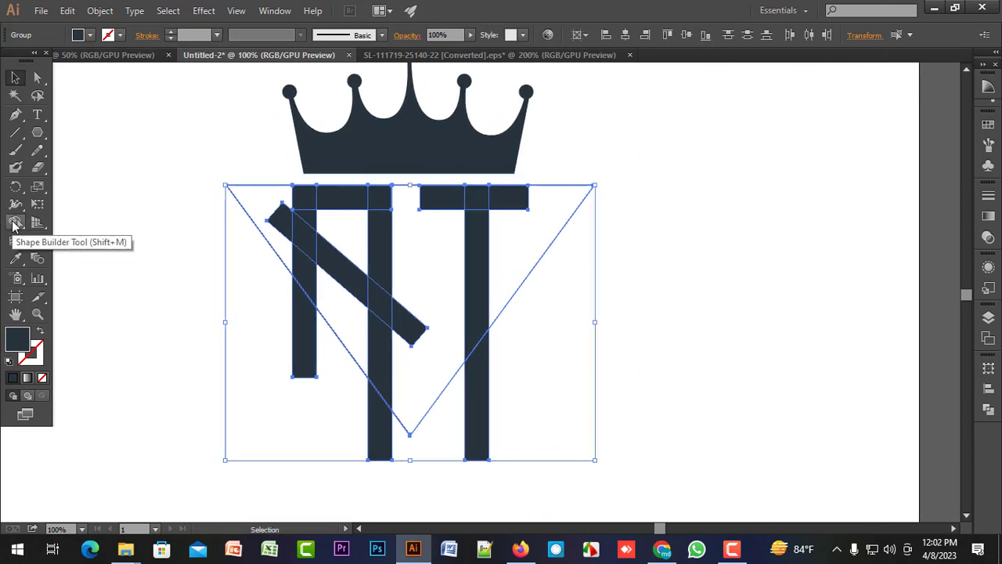
click(15, 223)
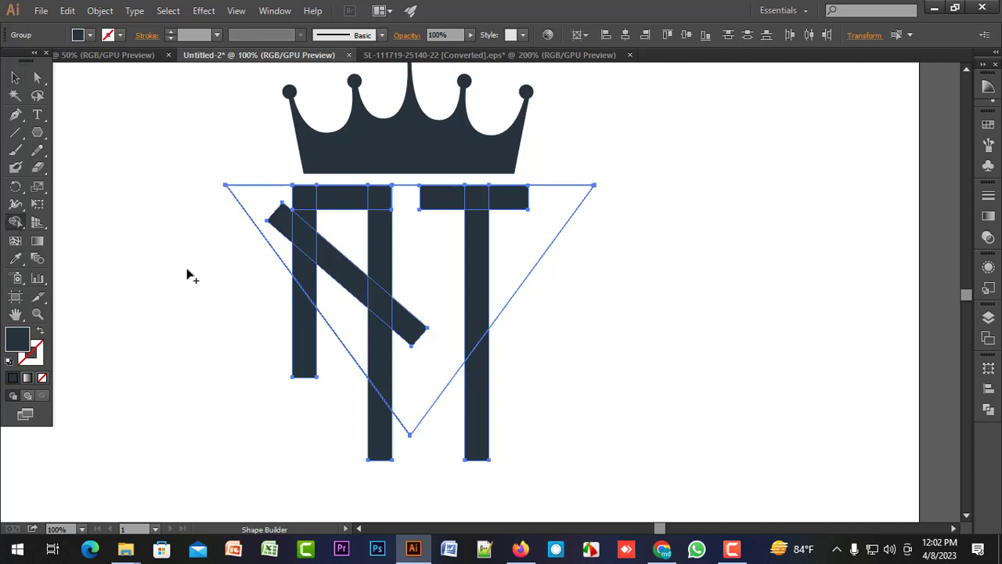
mouse_move(194, 241)
mouse_down()
mouse_move(245, 241)
mouse_move(272, 223)
mouse_move(264, 230)
mouse_up()
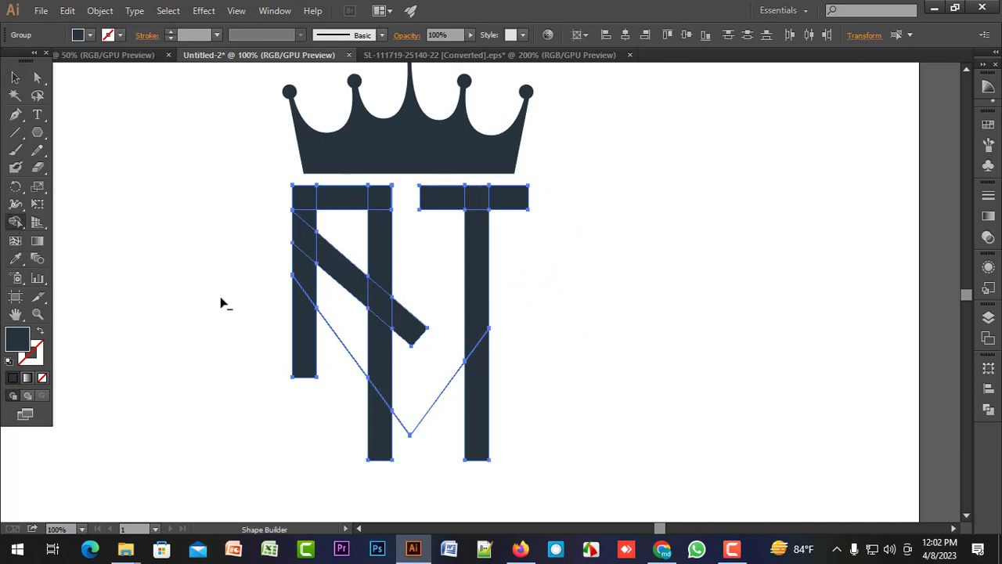
mouse_move(233, 303)
mouse_down()
mouse_move(311, 359)
mouse_move(338, 328)
mouse_up()
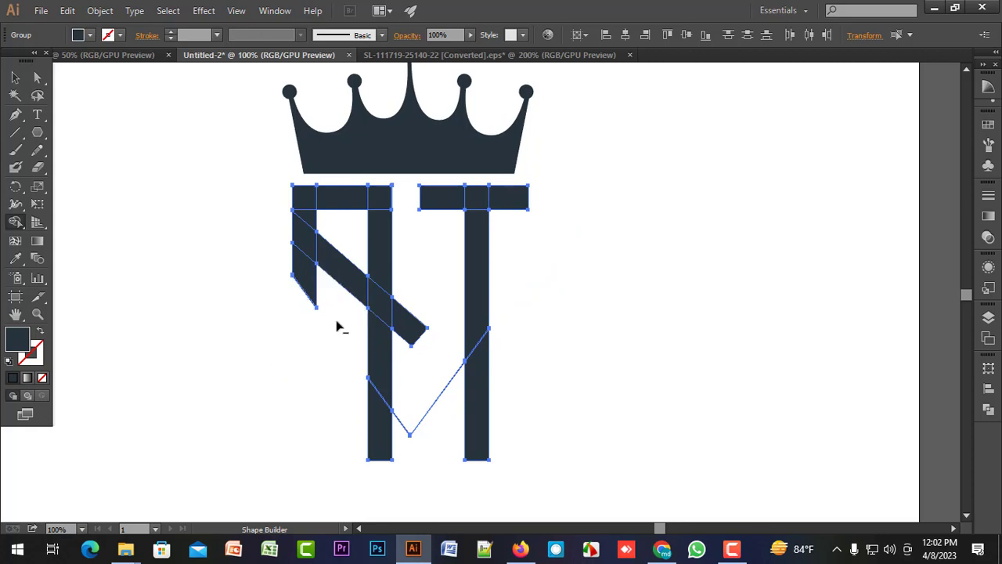
mouse_move(290, 408)
mouse_down()
mouse_move(411, 462)
mouse_move(409, 424)
mouse_move(528, 389)
mouse_up()
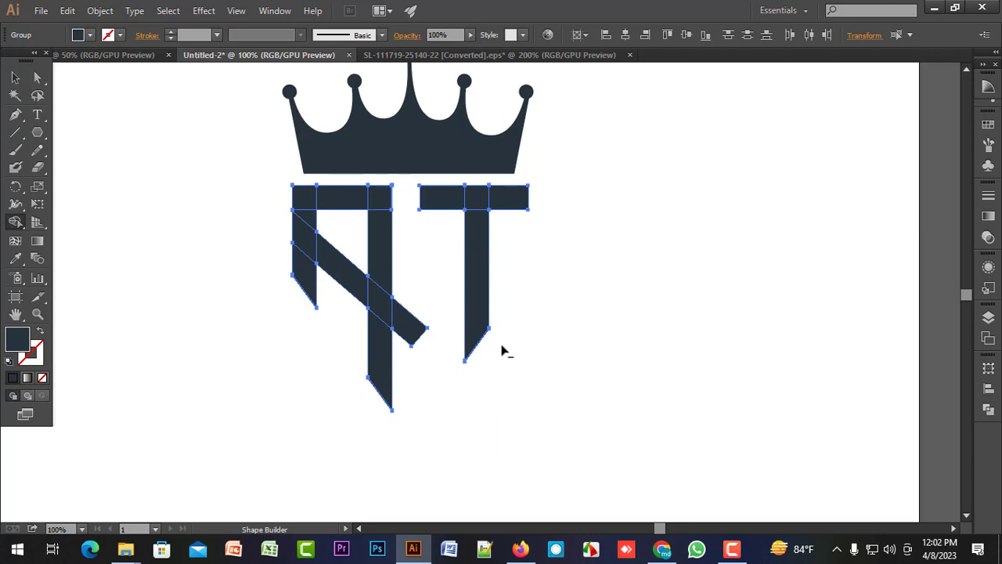
scroll(486, 365, up, 5)
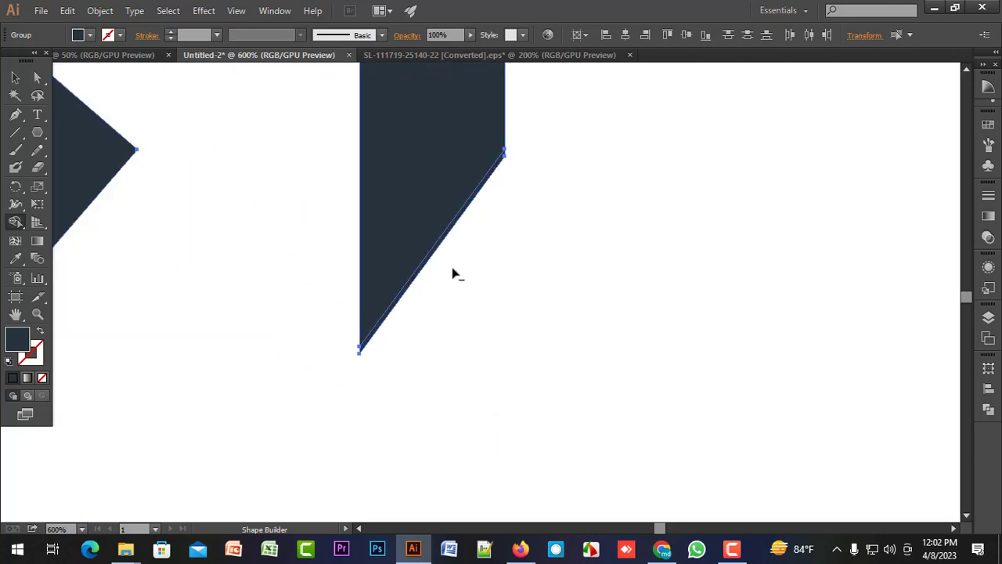
scroll(427, 298, down, 5)
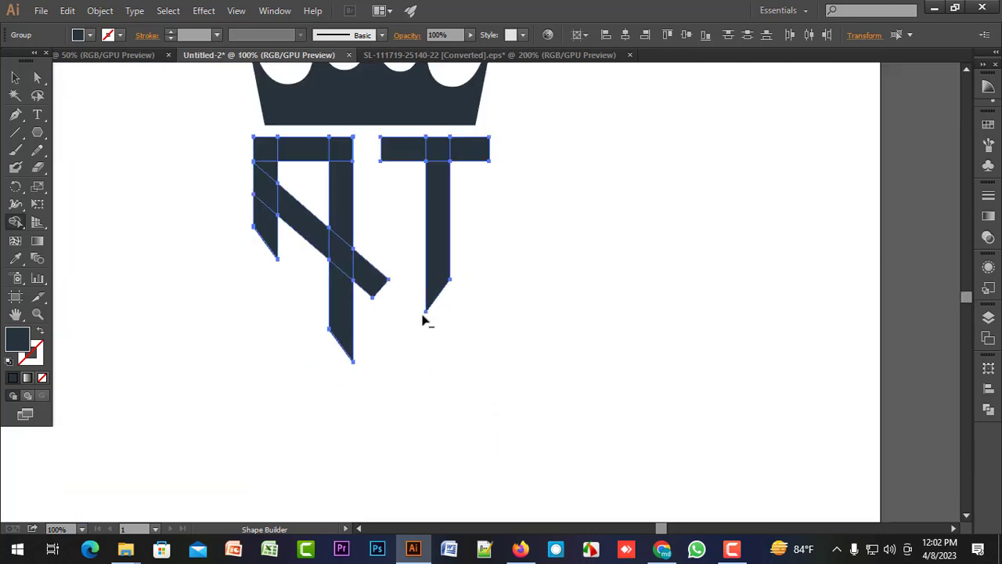
Erase the thin leftover slivers along the angled lower ends of the A's vertical bars with the Shape Builder.
scroll(317, 373, up, 5)
drag(423, 272, 471, 239)
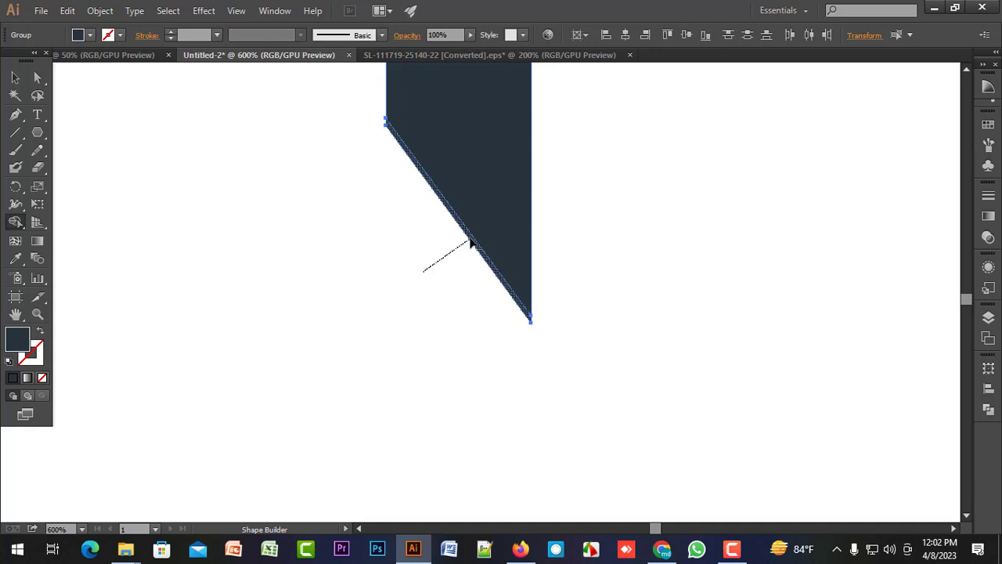
scroll(423, 293, down, 4)
scroll(317, 335, up, 3)
drag(309, 324, 335, 315)
drag(274, 310, 197, 513)
mouse_move(409, 313)
mouse_down()
mouse_move(414, 345)
mouse_move(393, 448)
mouse_up()
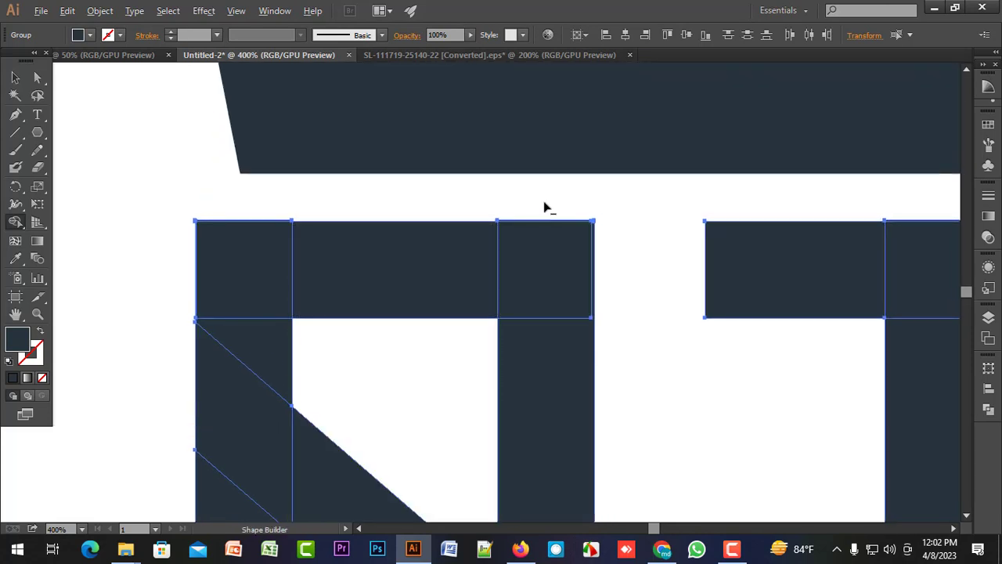
Erase the thin slivers protruding around the upper ends of the vertical bars and above both crossbars.
scroll(548, 208, up, 3)
drag(544, 251, 544, 251)
drag(383, 214, 824, 220)
mouse_move(297, 196)
mouse_down()
mouse_move(193, 246)
mouse_move(175, 264)
mouse_up()
mouse_move(546, 199)
mouse_down()
mouse_move(150, 204)
mouse_move(222, 201)
mouse_move(340, 170)
mouse_up()
scroll(338, 172, down, 1)
scroll(338, 172, down, 1)
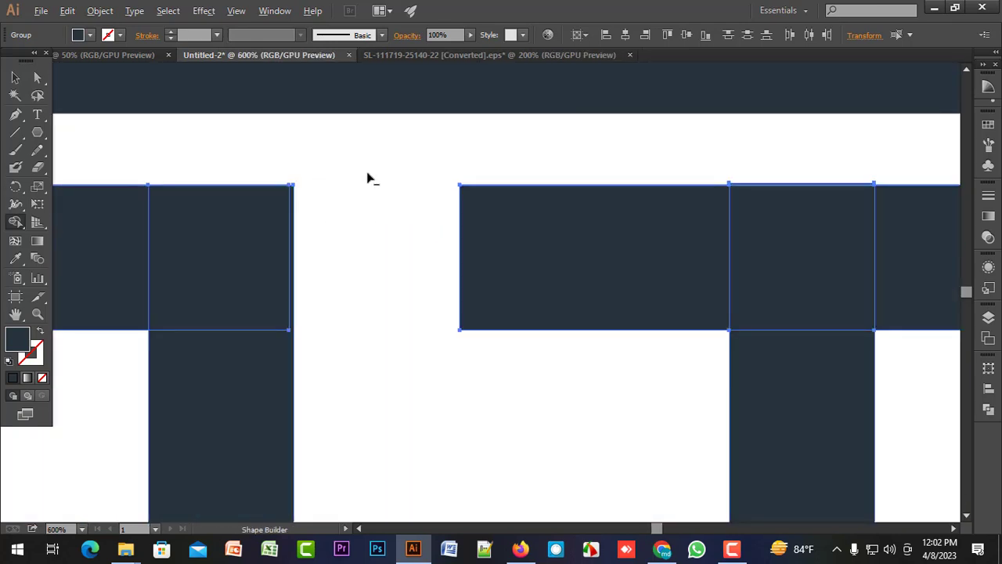
scroll(369, 177, up, 2)
drag(591, 142, 15, 124)
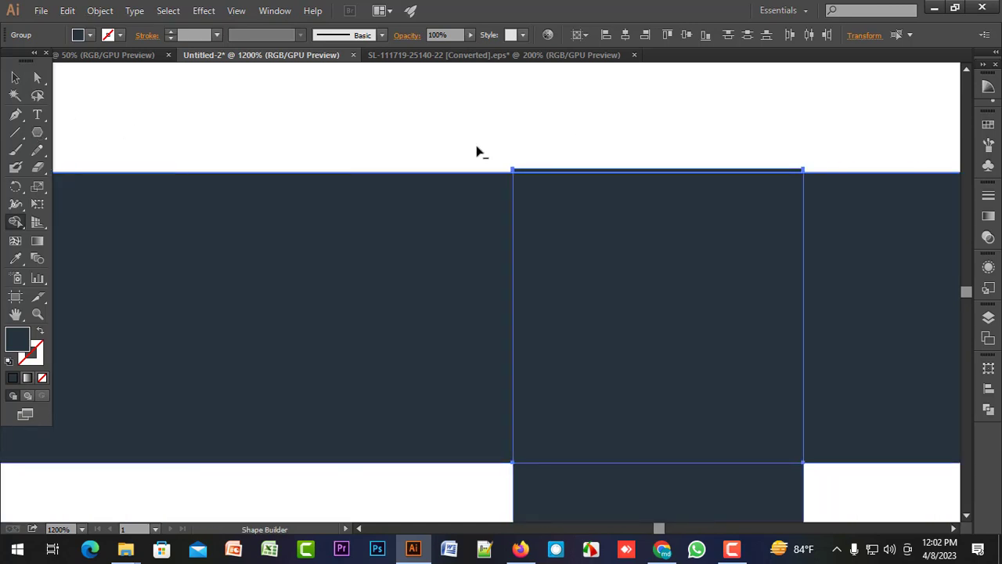
mouse_move(459, 143)
mouse_down()
mouse_move(586, 172)
mouse_move(572, 166)
mouse_up()
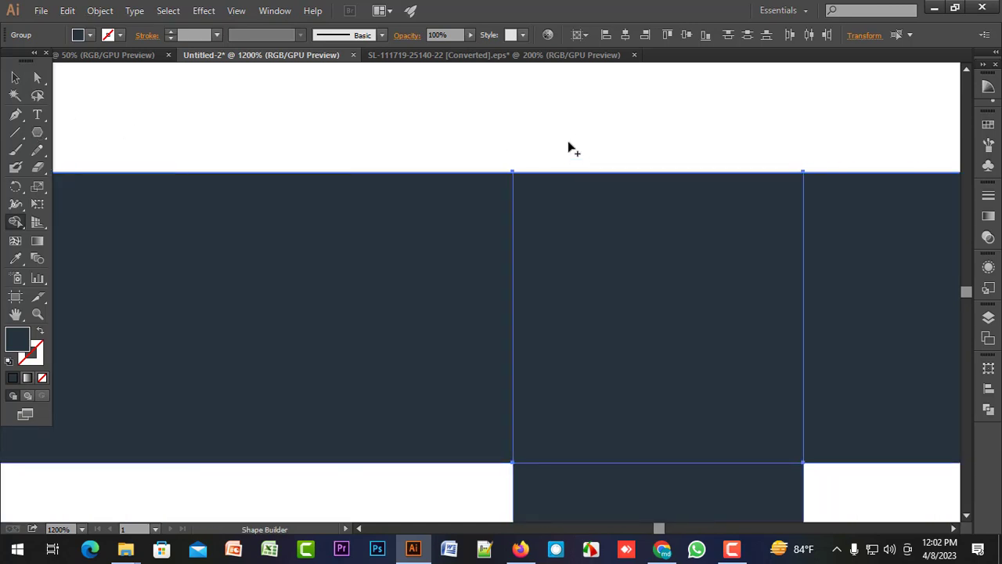
scroll(569, 149, down, 6)
Merge the A's crossbar, upper vertical bar segments and diagonal into one shape with the Shape Builder.
drag(492, 273, 533, 264)
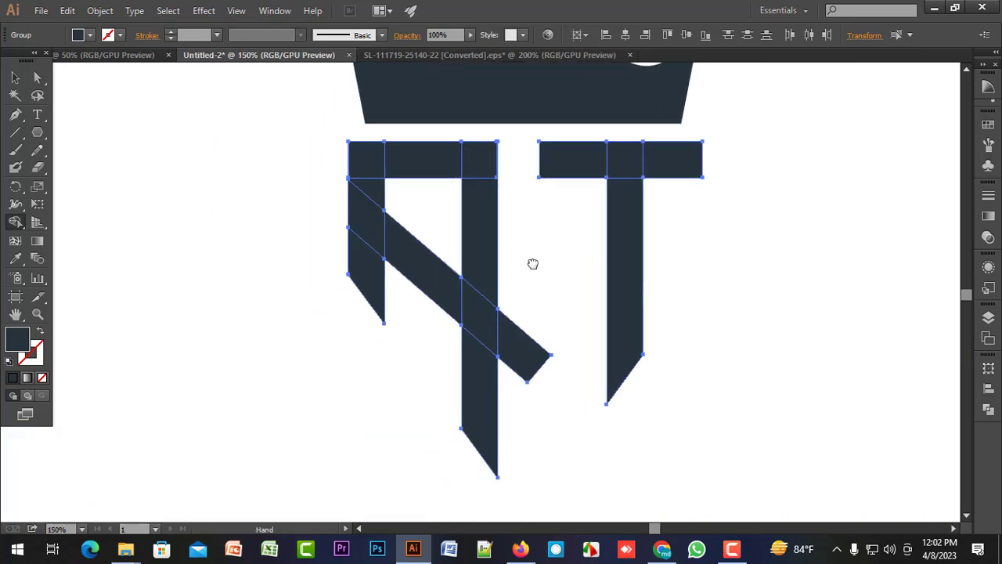
scroll(534, 267, down, 2)
scroll(534, 268, up, 2)
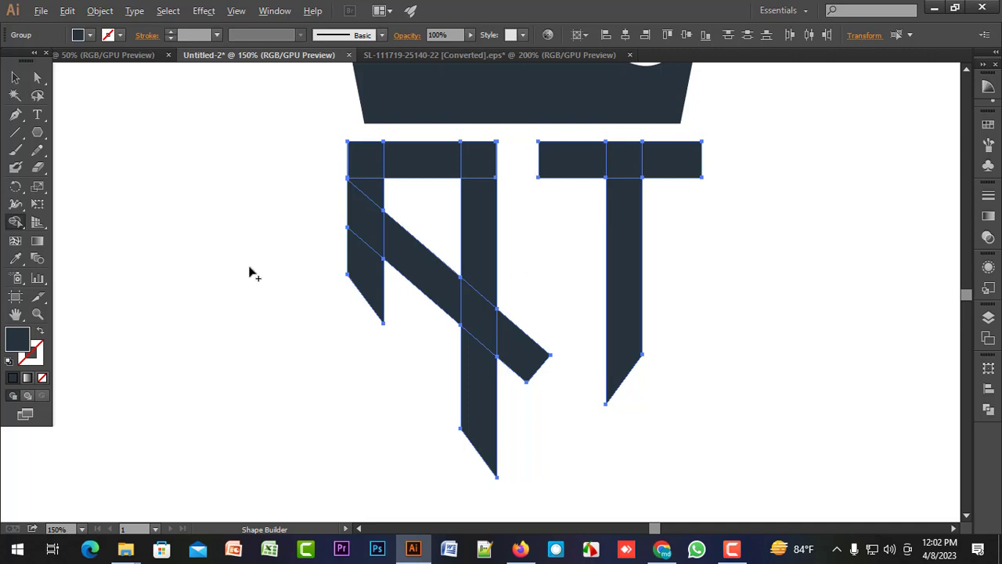
key(alt)
scroll(271, 230, down, 2)
mouse_move(233, 206)
mouse_down()
mouse_move(462, 211)
mouse_move(475, 202)
mouse_up()
drag(292, 296, 319, 206)
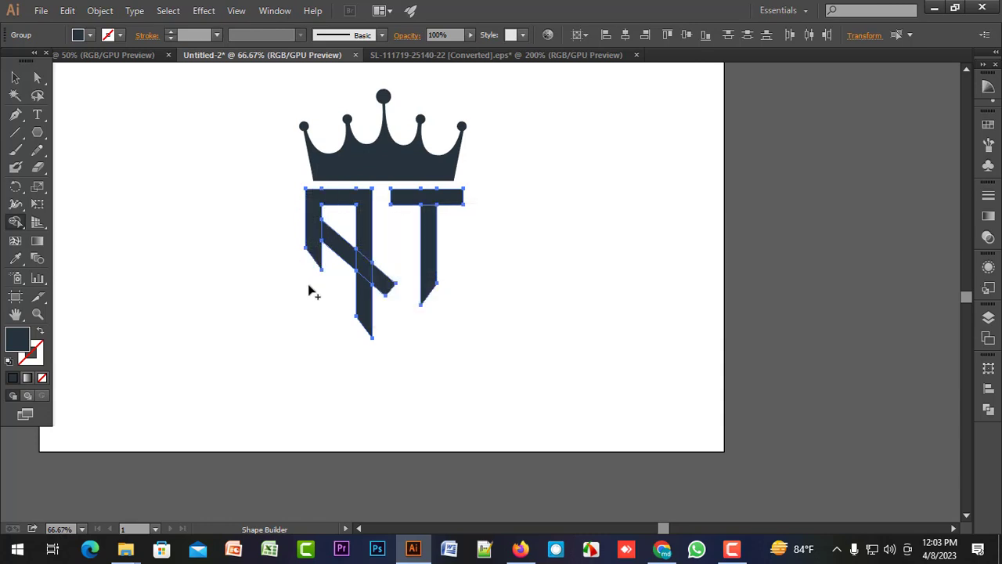
mouse_move(310, 283)
mouse_down()
mouse_move(375, 266)
mouse_move(381, 275)
mouse_move(348, 329)
mouse_up()
alt+scroll(387, 305, up, 1)
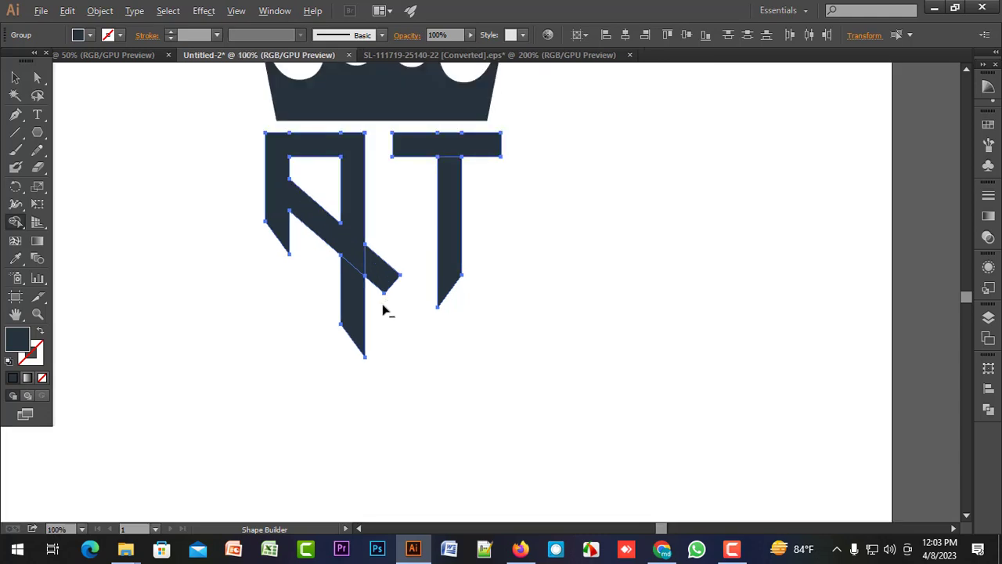
Erase the diagonal's tail beyond the long bar, and merge the remaining segments of the A and the T.
drag(383, 308, 394, 273)
scroll(388, 276, up, 2)
drag(336, 398, 370, 294)
drag(451, 186, 452, 174)
key(v)
click(505, 224)
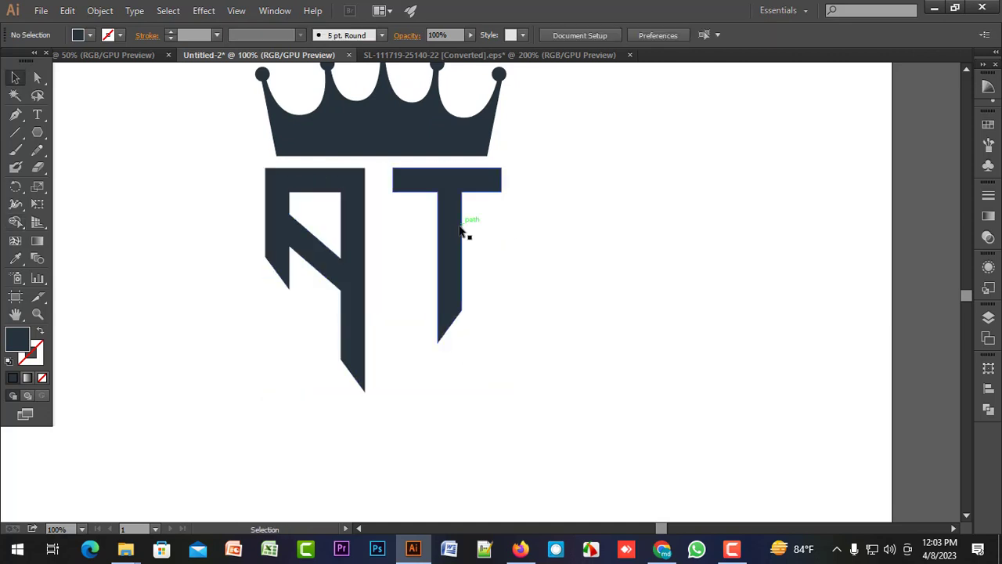
Select the T and the A in turn to check that each is a single merged shape.
click(455, 231)
click(353, 232)
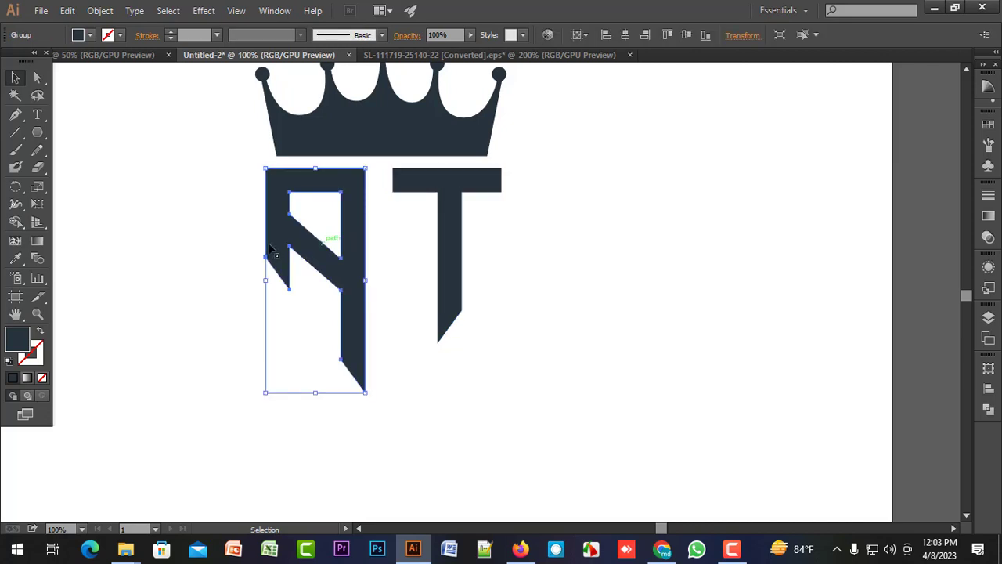
click(216, 245)
click(283, 238)
click(181, 242)
Scale the crown down slightly about its centre and move it closer to the letters beneath it.
scroll(181, 244, down, 2)
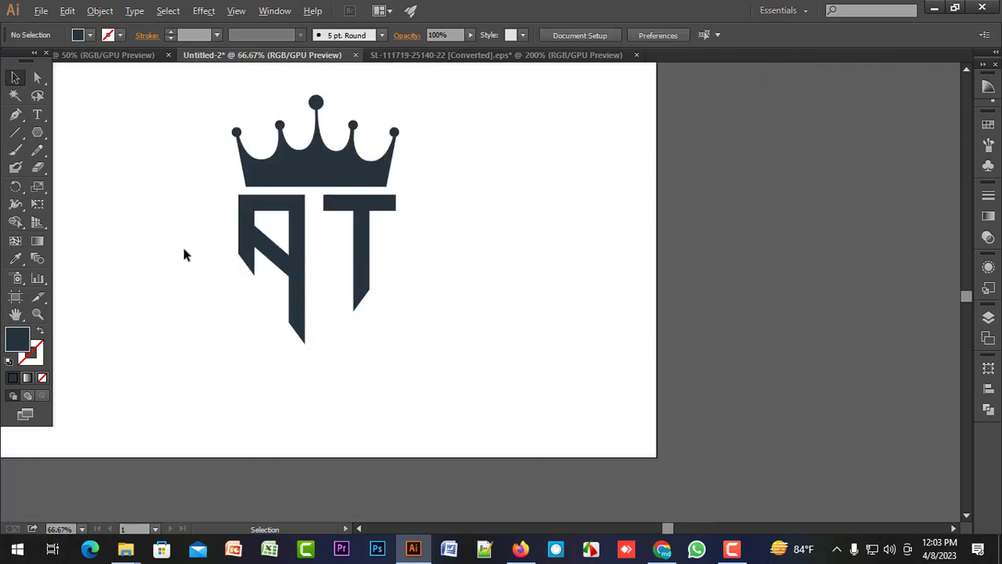
scroll(181, 244, up, 1)
drag(180, 244, 232, 328)
scroll(329, 247, up, 1)
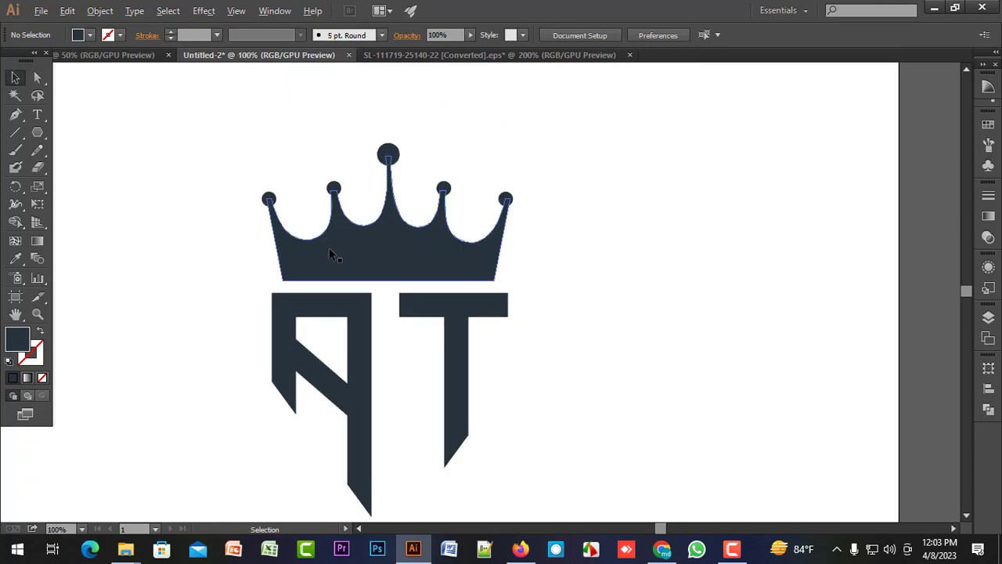
click(329, 248)
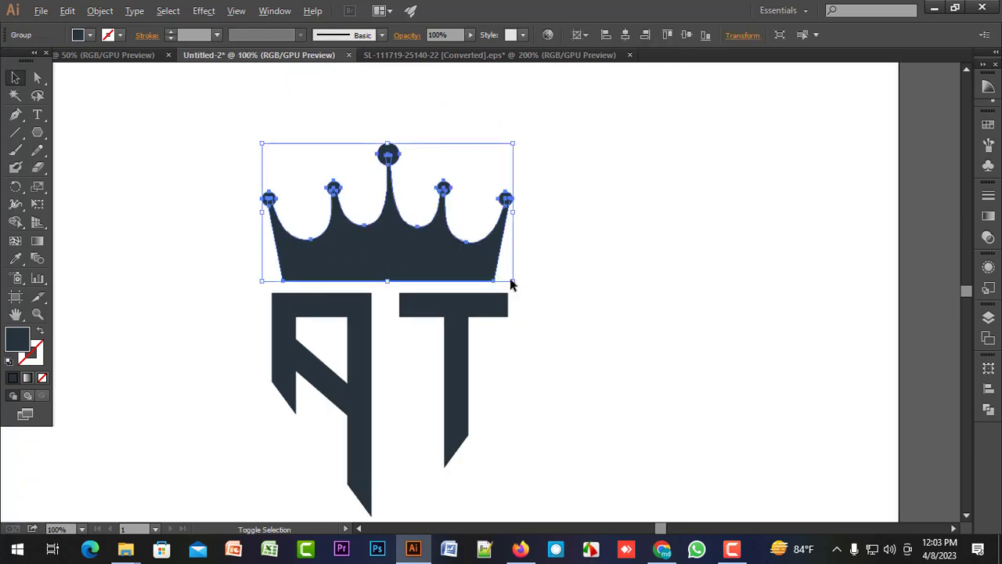
drag(513, 281, 510, 278)
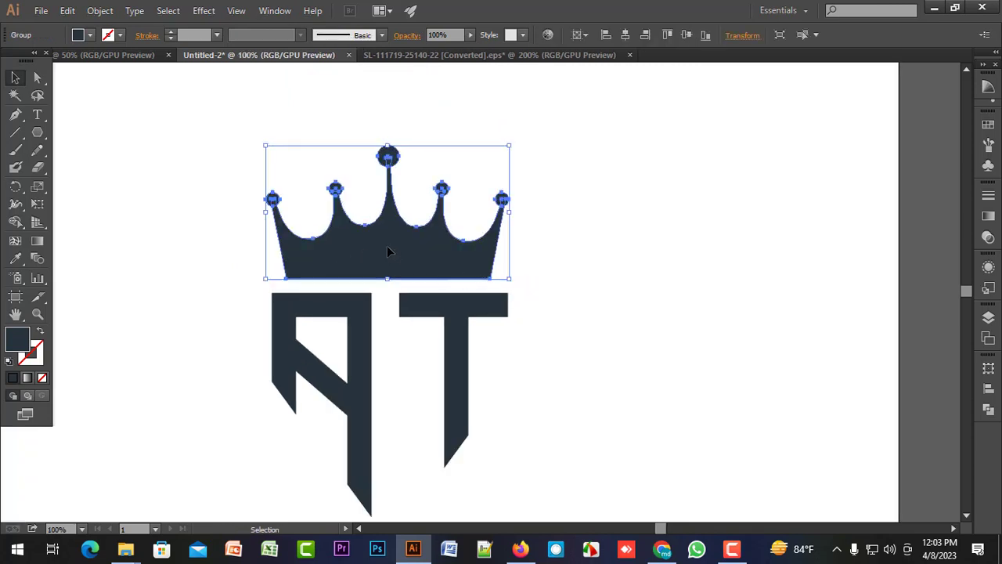
drag(391, 252, 391, 259)
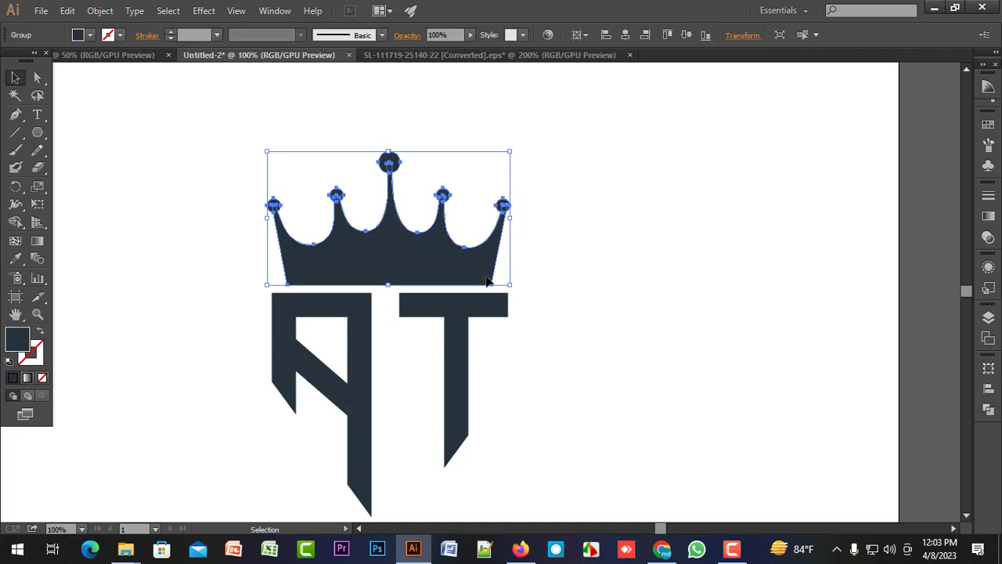
click(590, 274)
Move the A and the T horizontally towards each other to narrow the gap between them.
scroll(590, 277, down, 1)
scroll(587, 283, down, 2)
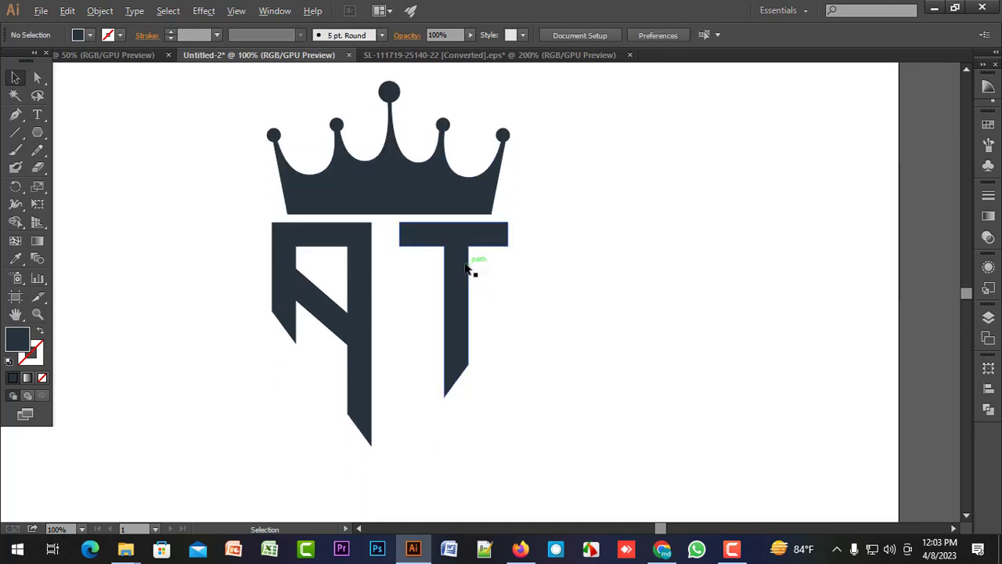
scroll(466, 264, up, 2)
click(255, 289)
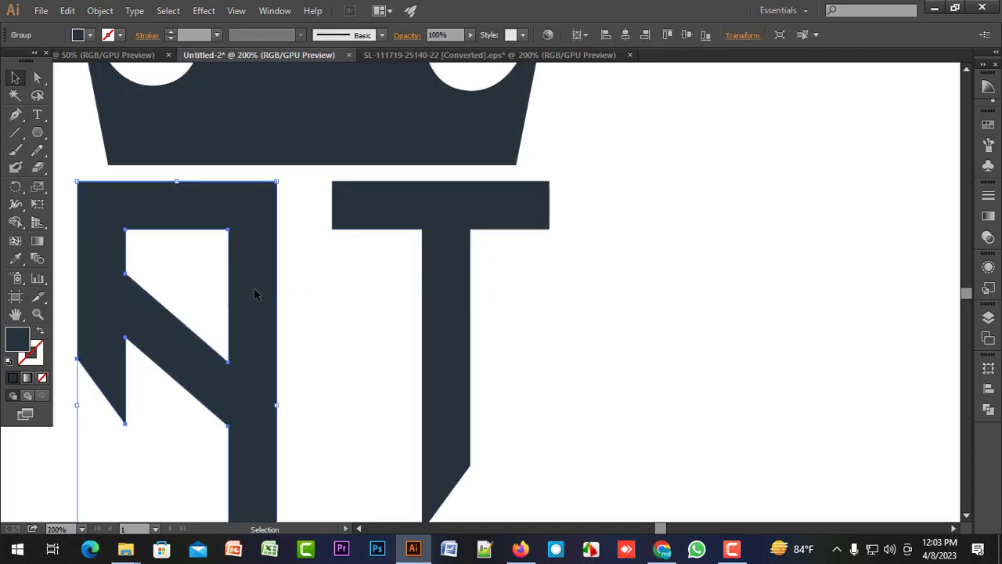
drag(254, 289, 267, 294)
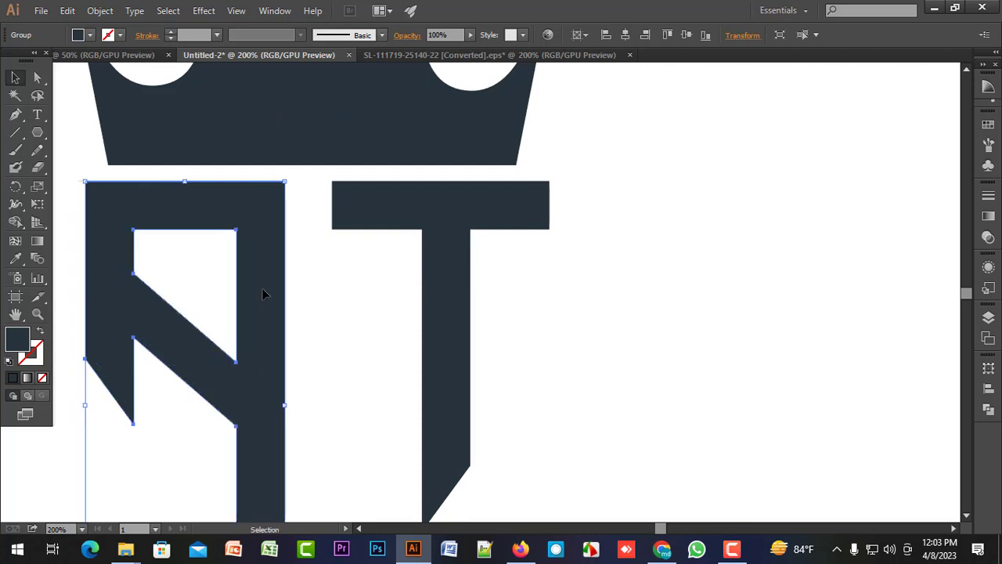
double_click(452, 288)
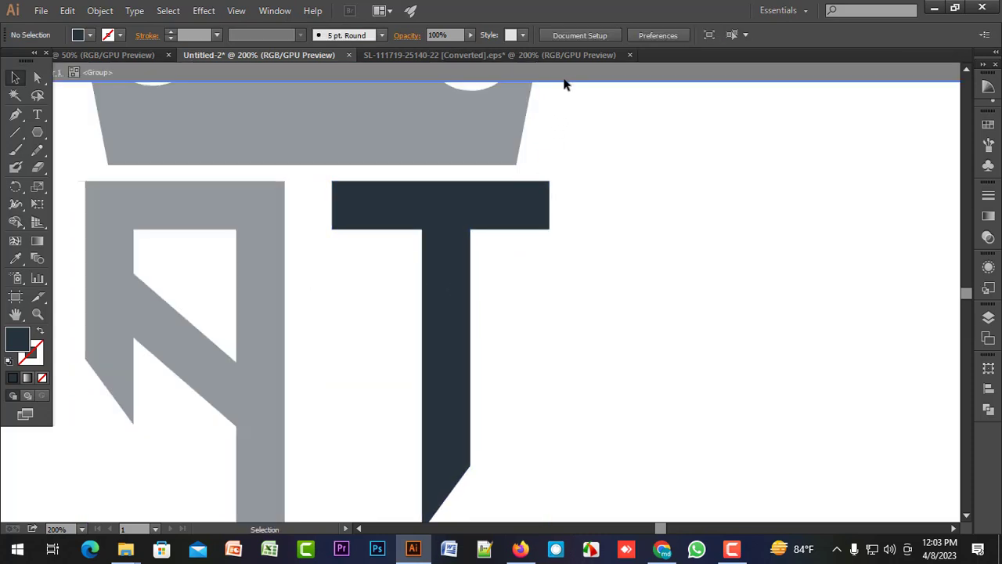
click(566, 78)
click(451, 286)
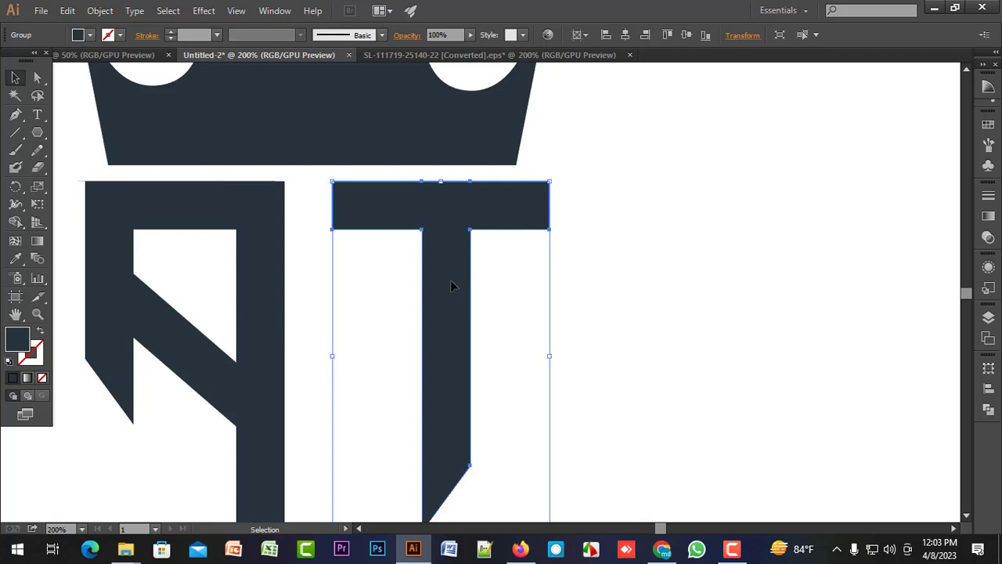
drag(452, 284, 440, 284)
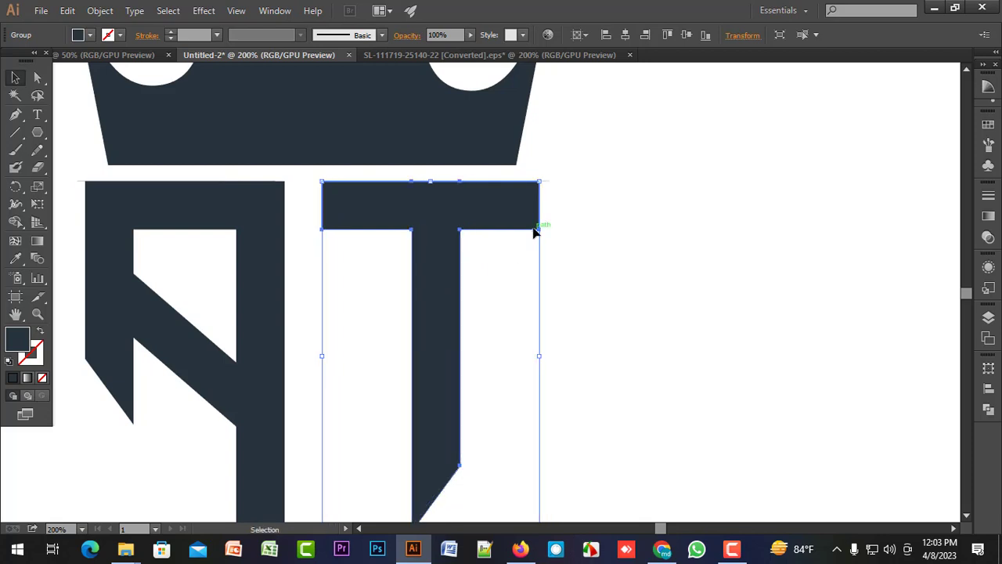
click(555, 220)
Examine the overall proportions of the crown and the AT monogram on the artboard.
scroll(554, 228, down, 4)
scroll(498, 287, up, 2)
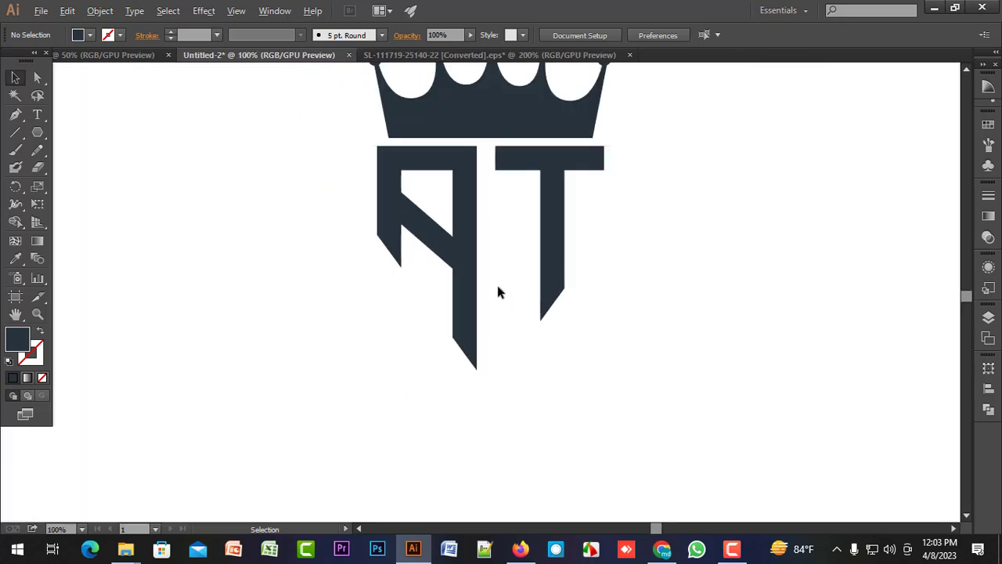
scroll(498, 287, down, 2)
drag(553, 312, 509, 357)
scroll(456, 239, up, 1)
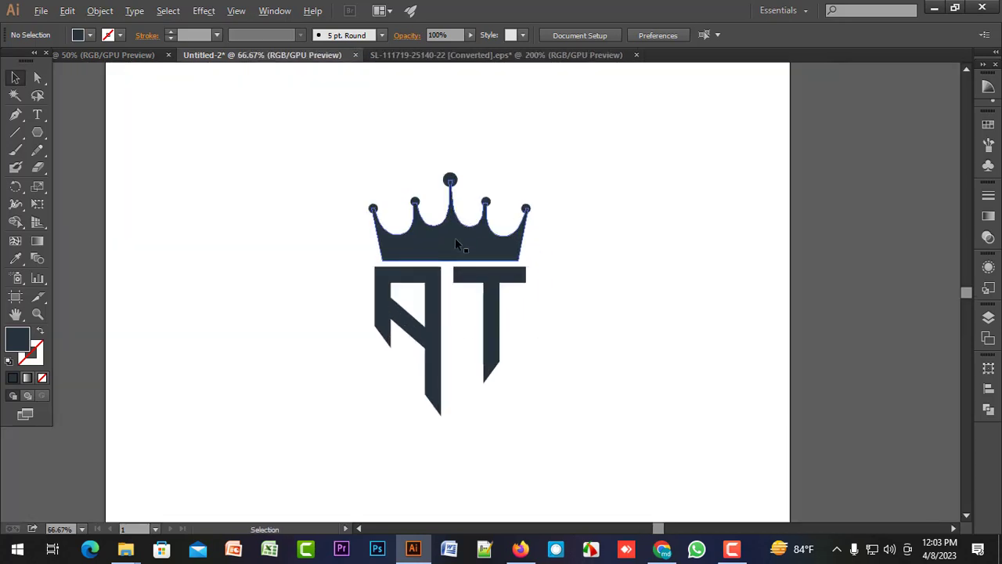
scroll(455, 238, up, 1)
scroll(649, 315, down, 1)
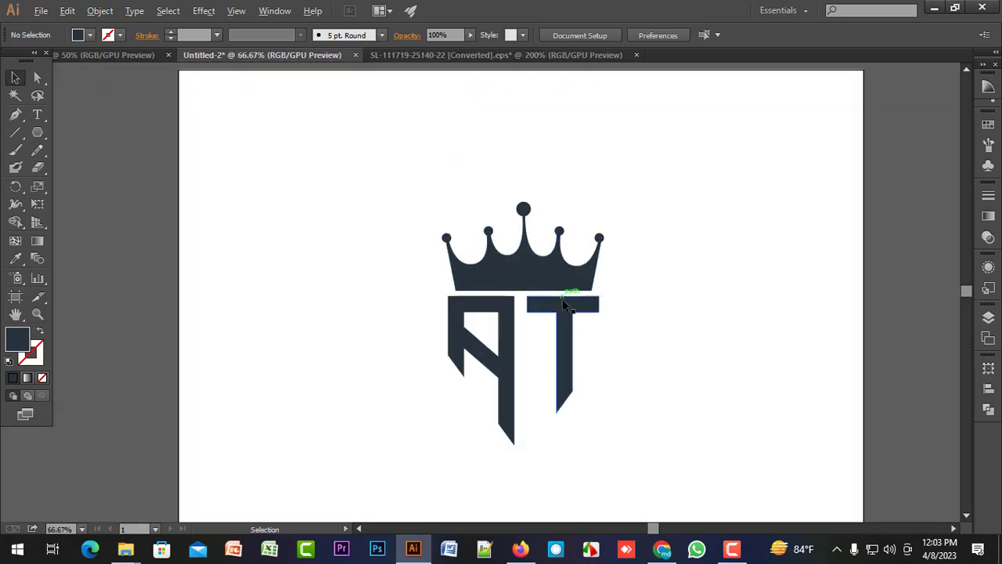
drag(692, 314, 637, 278)
scroll(617, 287, down, 1)
scroll(520, 244, up, 1)
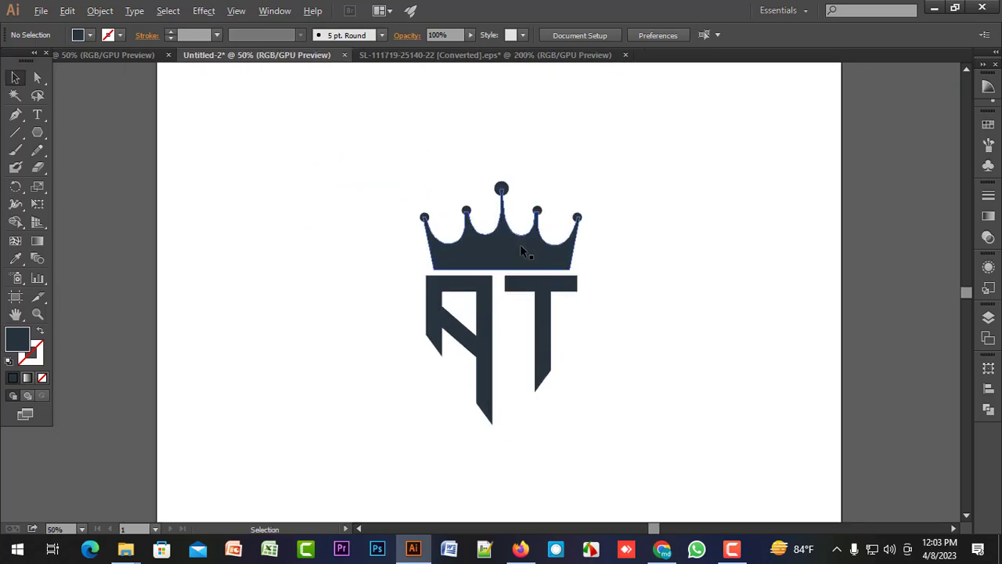
scroll(342, 218, down, 1)
scroll(342, 219, up, 1)
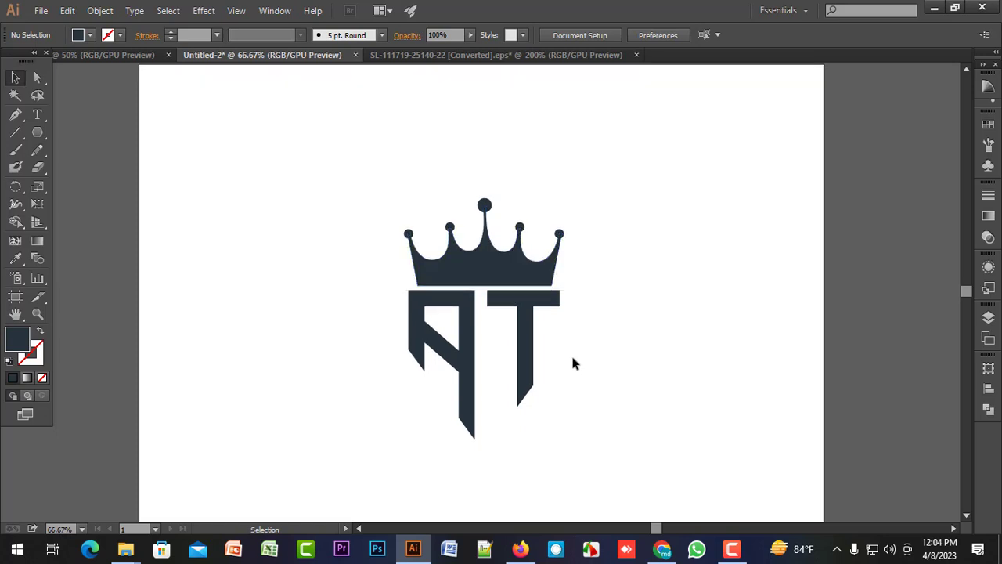
scroll(565, 359, up, 1)
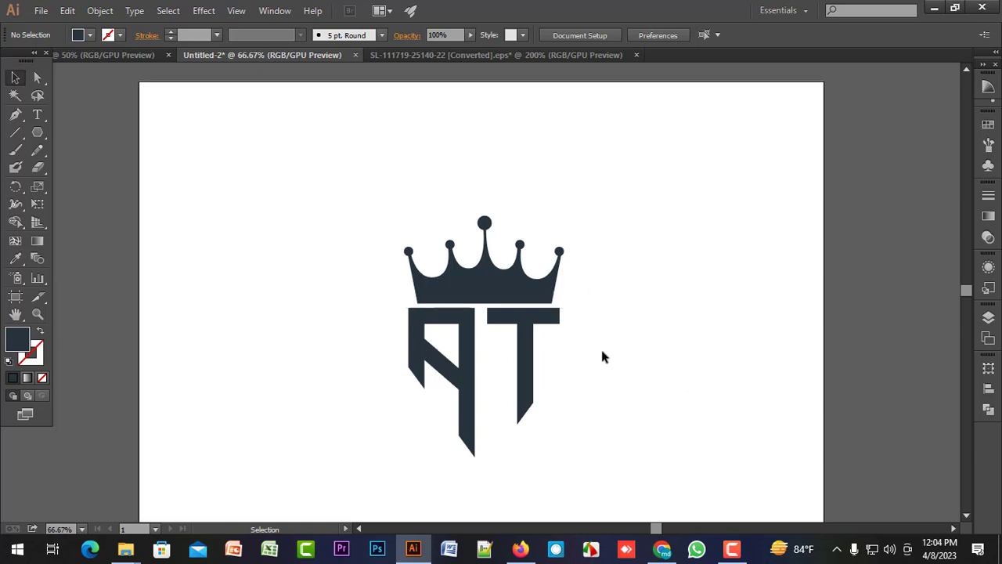
scroll(597, 359, down, 1)
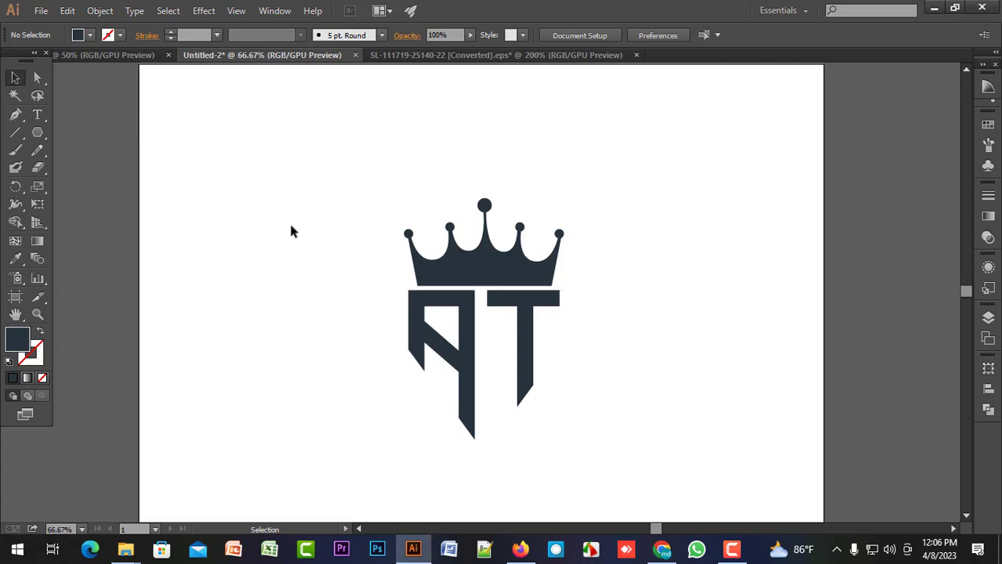
Create a new RGB document 800 px wide and 800 px high.
key(ctrl+n)
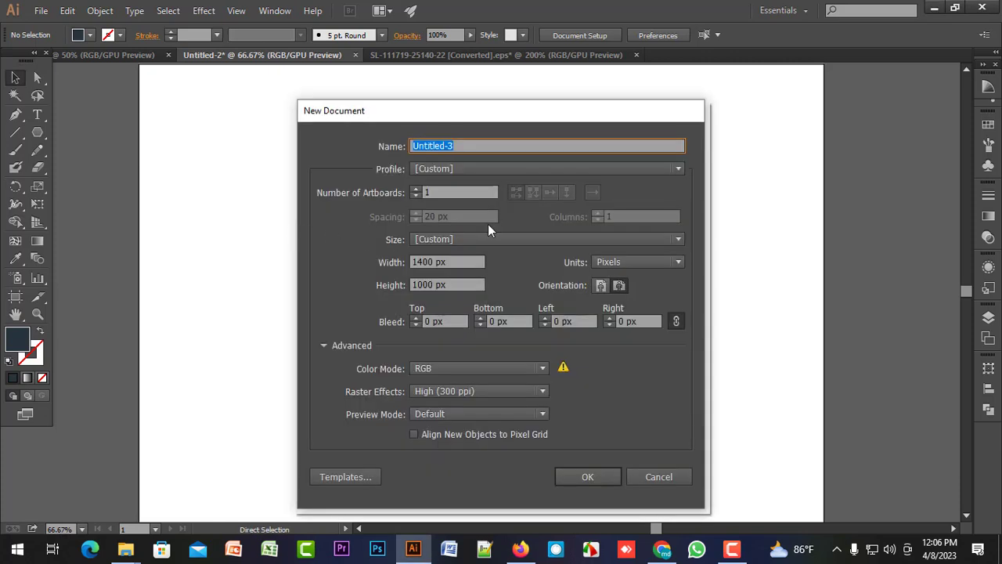
click(390, 263)
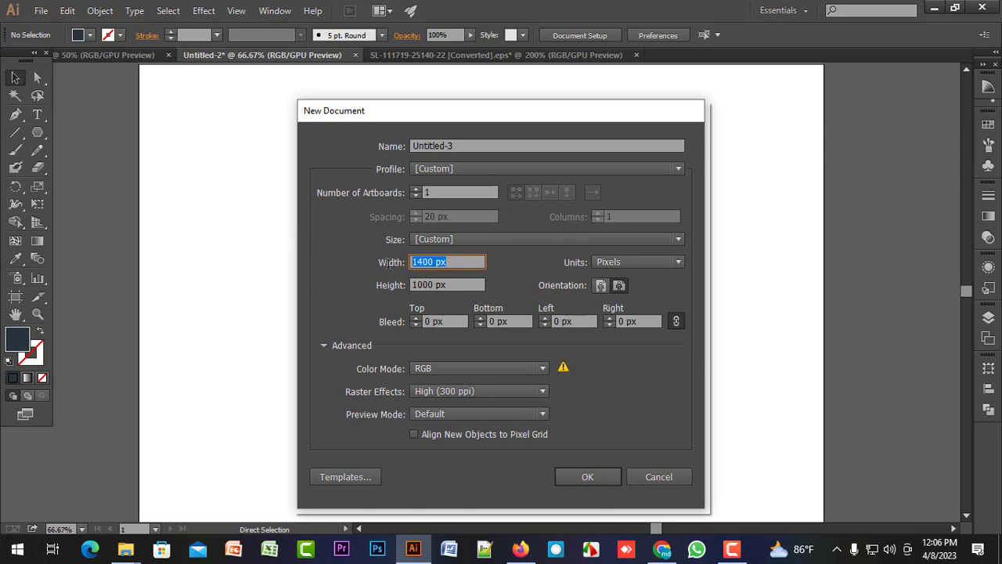
text(800)
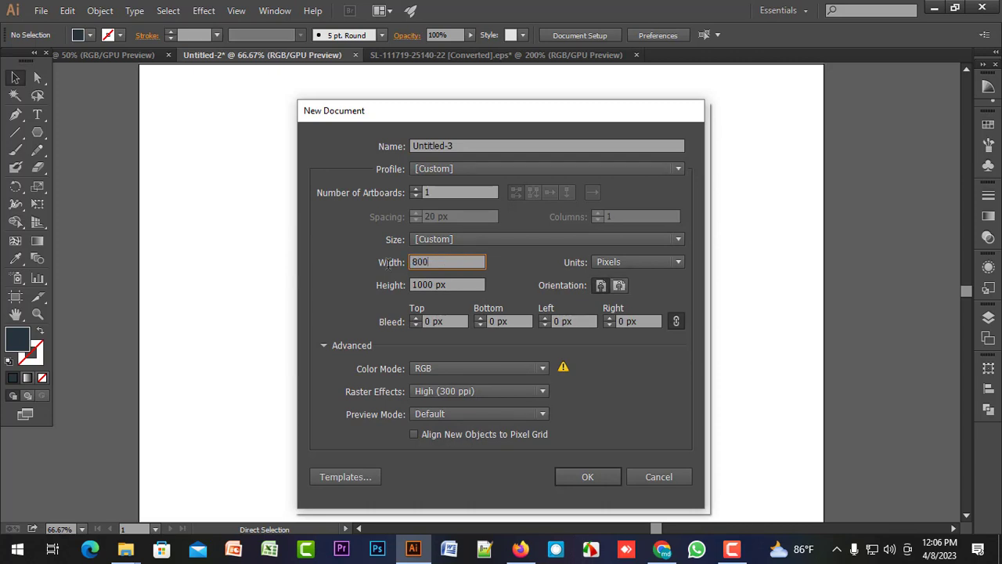
key(Tab)
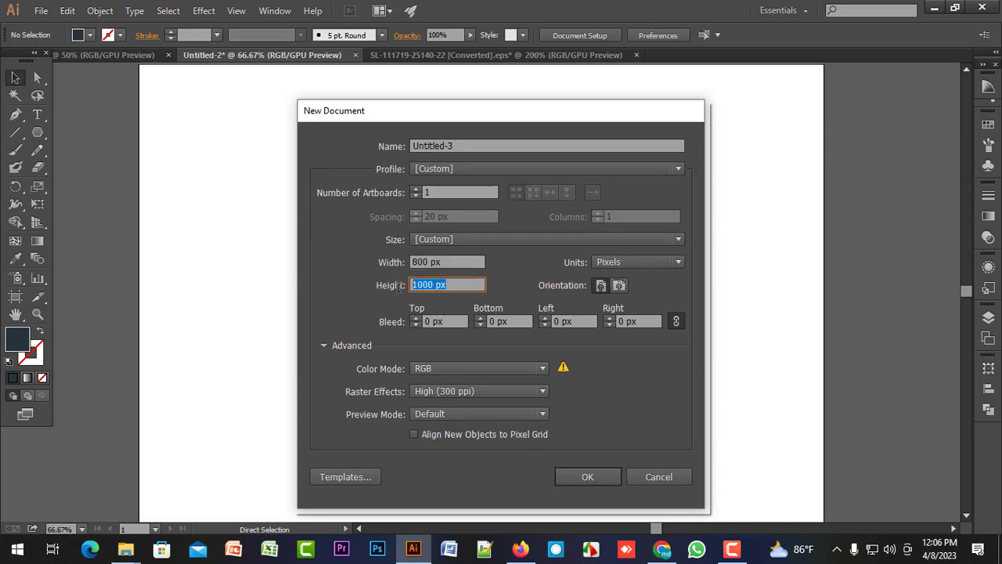
text(800)
click(589, 476)
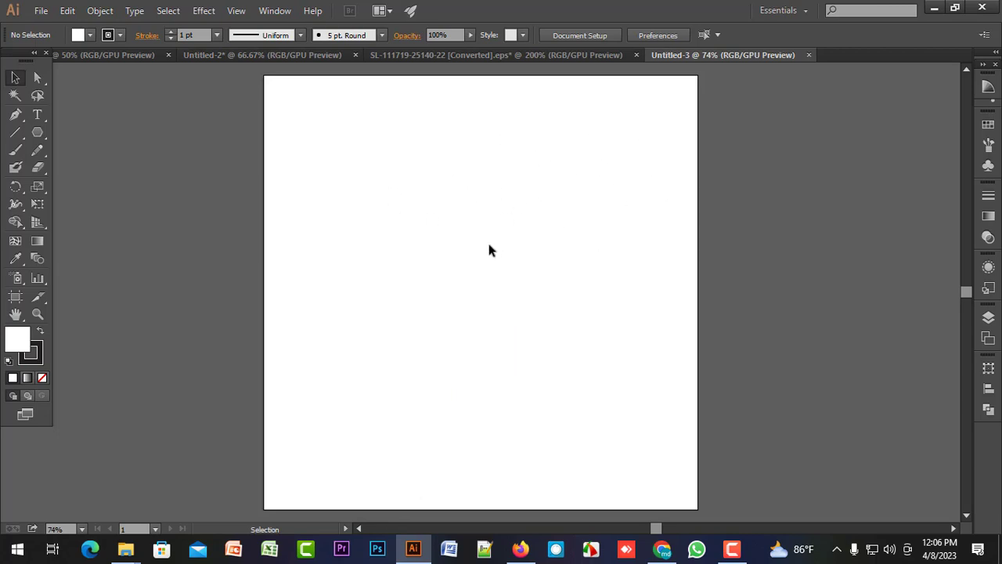
Group the crown and the AT letters in Untitled-2 and move the group into the new Untitled-3 document.
scroll(459, 249, down, 1)
scroll(442, 242, up, 1)
scroll(442, 242, down, 1)
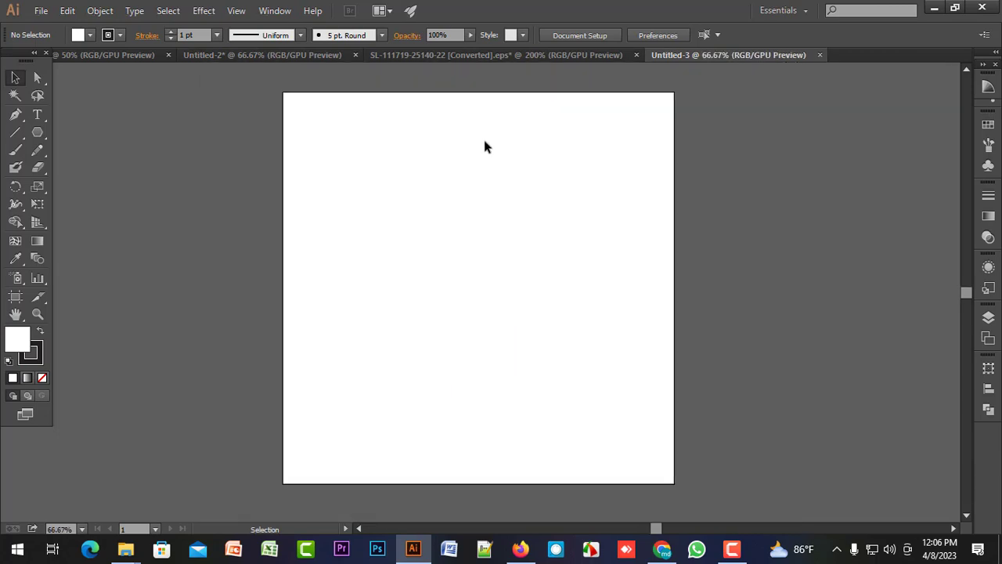
click(465, 57)
click(245, 53)
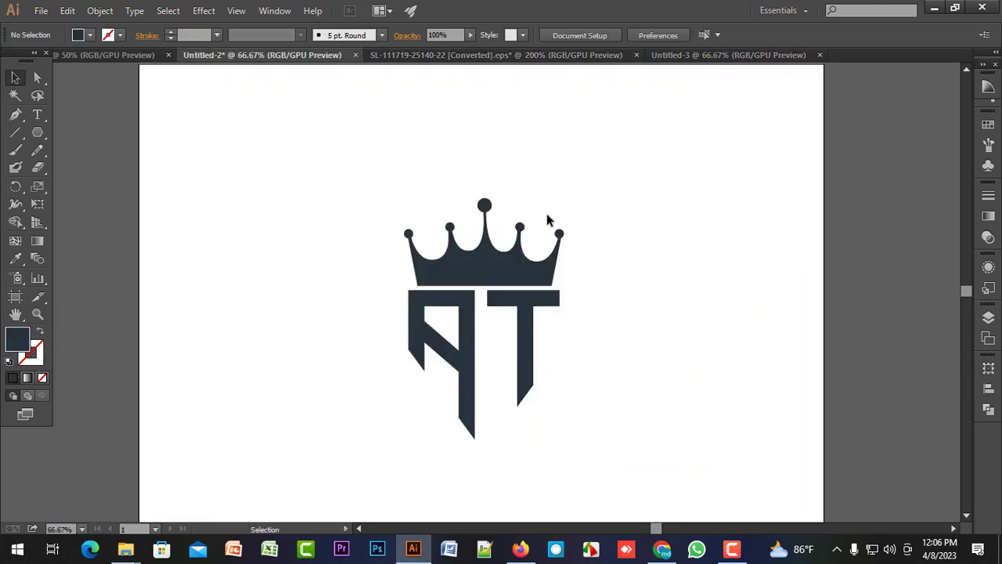
drag(338, 149, 638, 445)
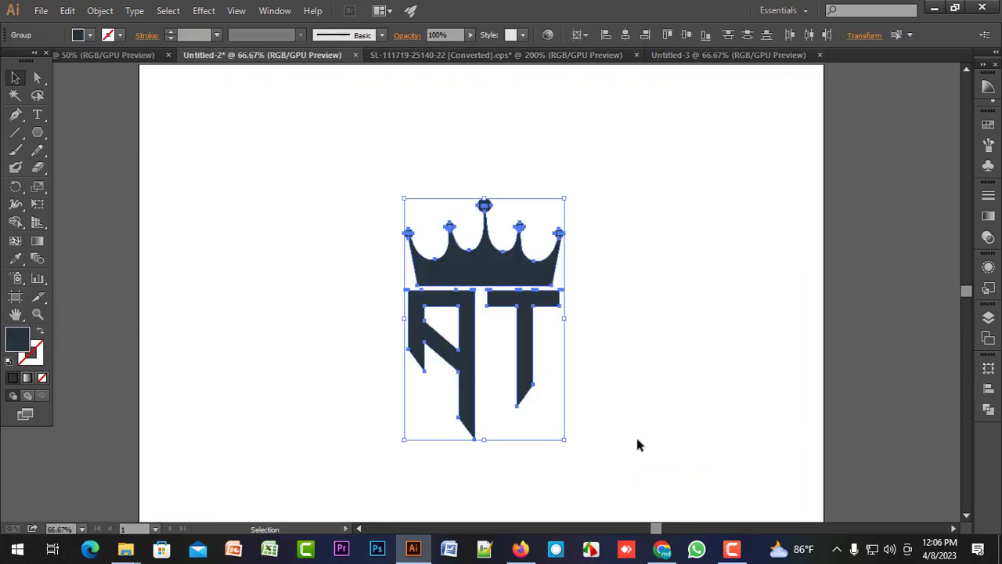
key(ctrl+g)
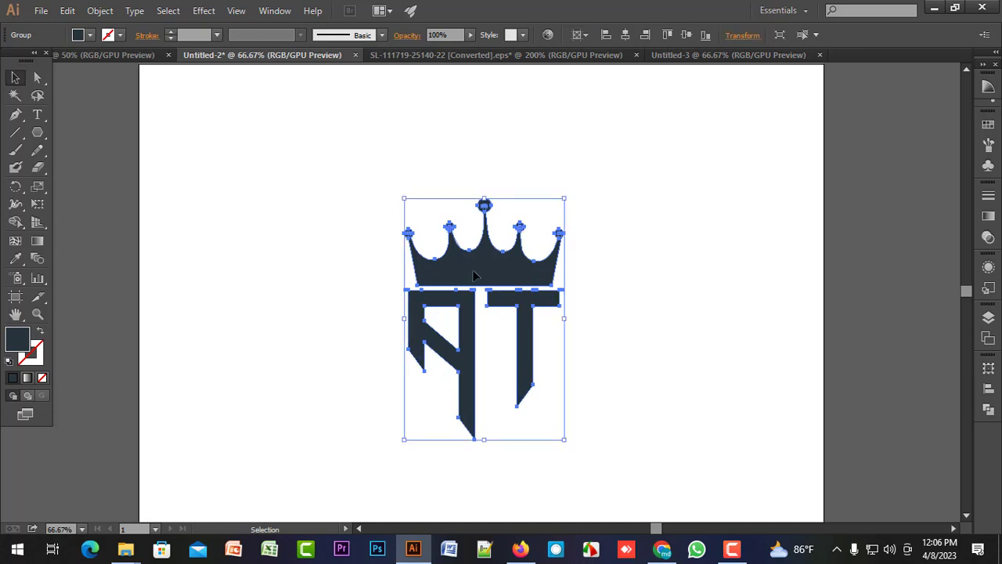
mouse_move(474, 274)
mouse_down()
mouse_move(689, 43)
mouse_move(697, 55)
mouse_move(533, 149)
mouse_move(458, 263)
mouse_up()
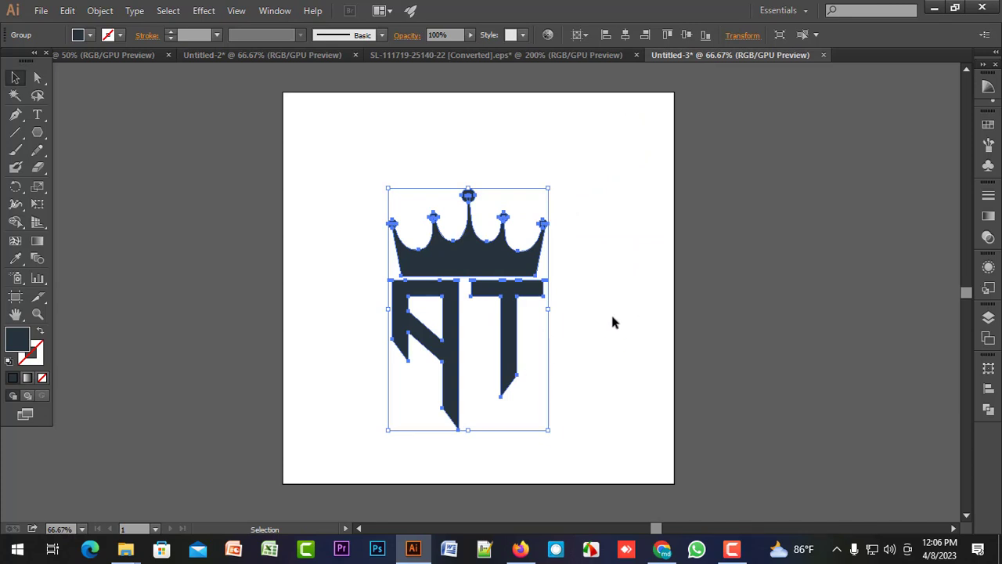
Centre the logo group horizontally and vertically on the square artboard.
click(988, 388)
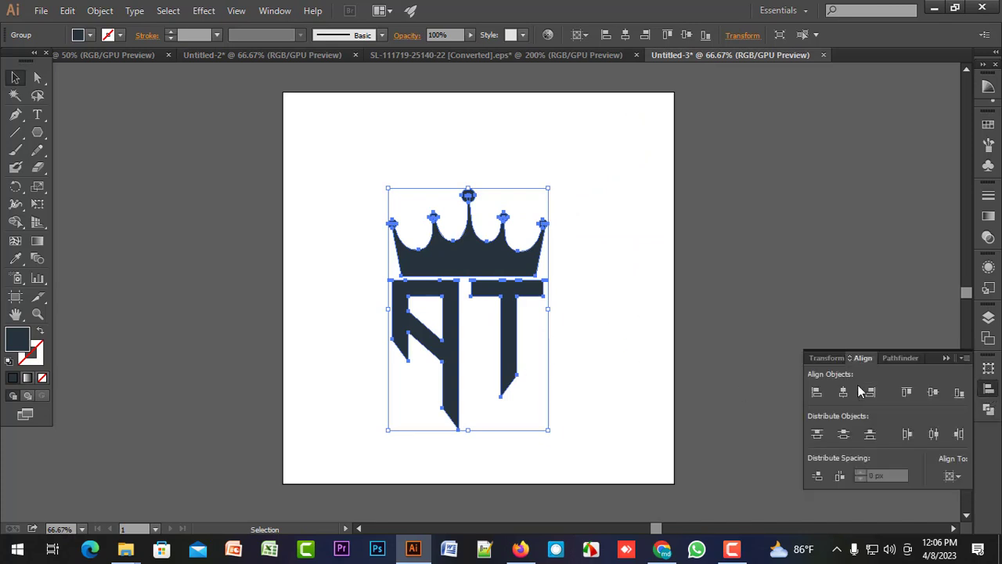
click(843, 392)
click(932, 392)
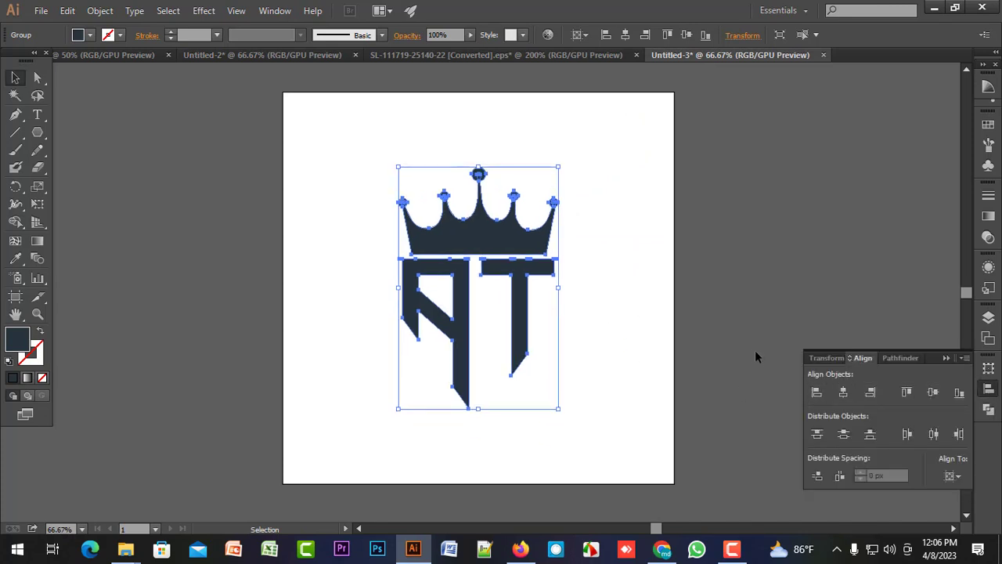
click(755, 350)
click(945, 358)
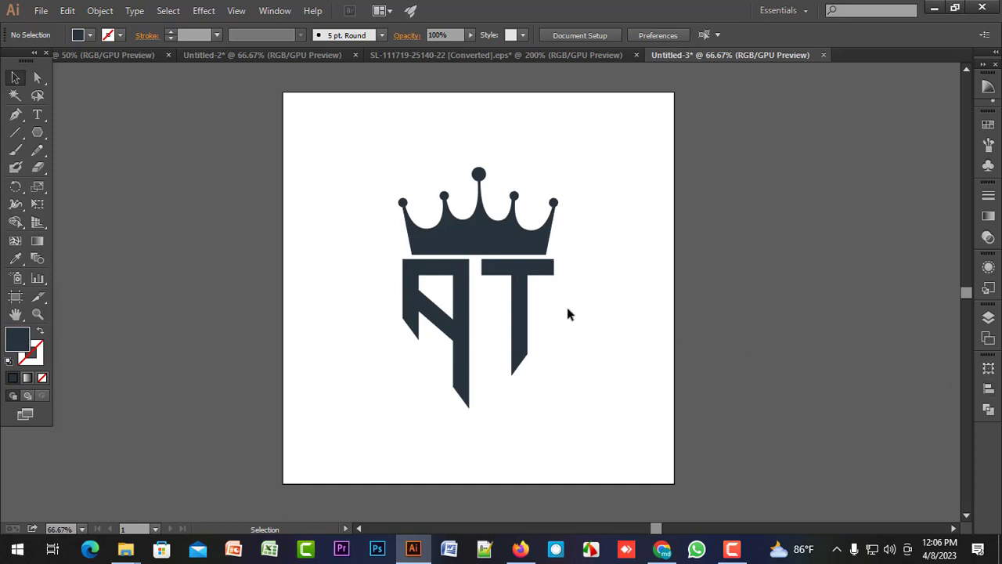
Draw a circle about 801 px in diameter with the Ellipse tool and centre it on the artboard.
click(38, 133)
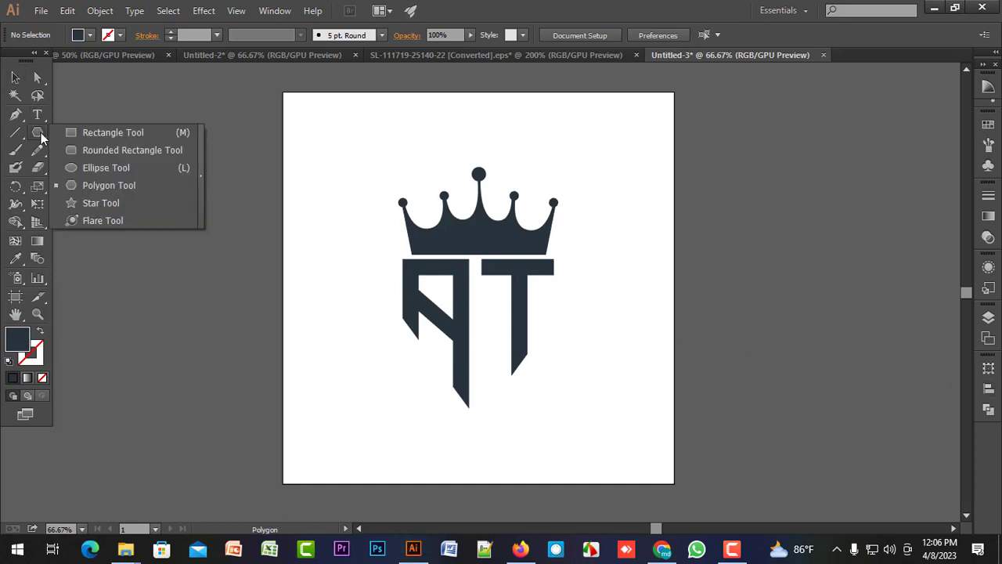
click(96, 168)
drag(480, 279, 592, 475)
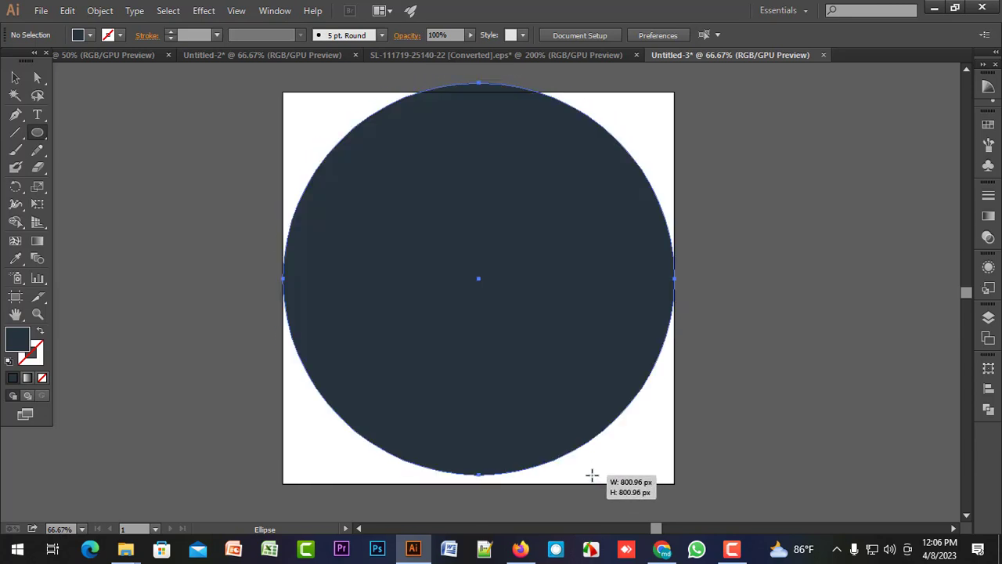
click(989, 388)
click(843, 391)
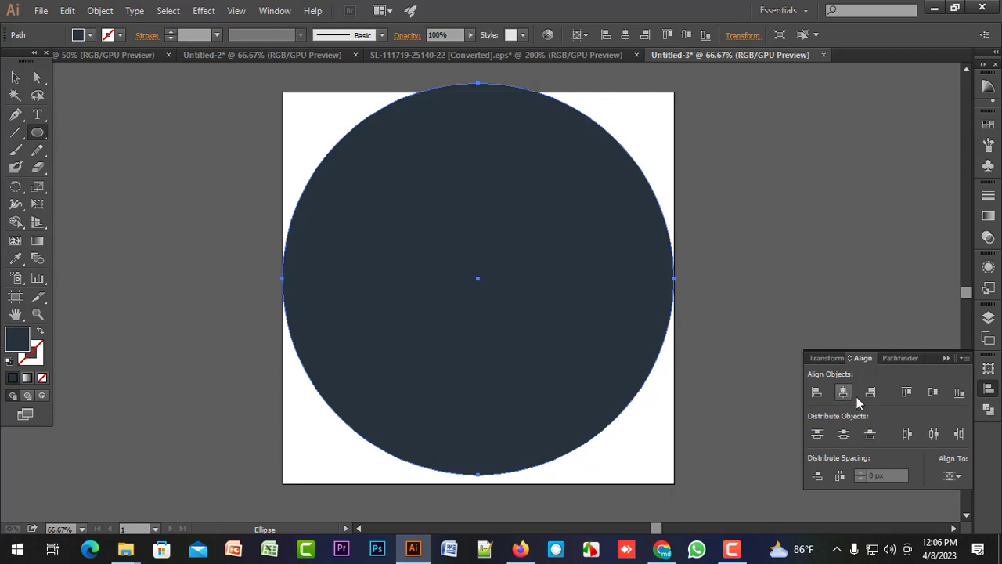
click(932, 391)
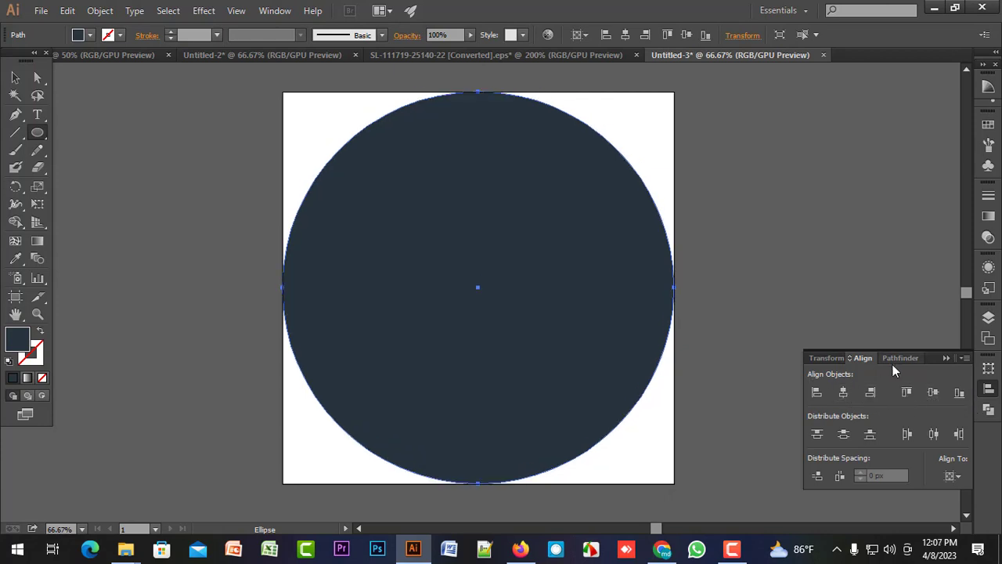
Send the large circle to the back, behind the logo group.
key(v)
click(556, 389)
right_click(555, 389)
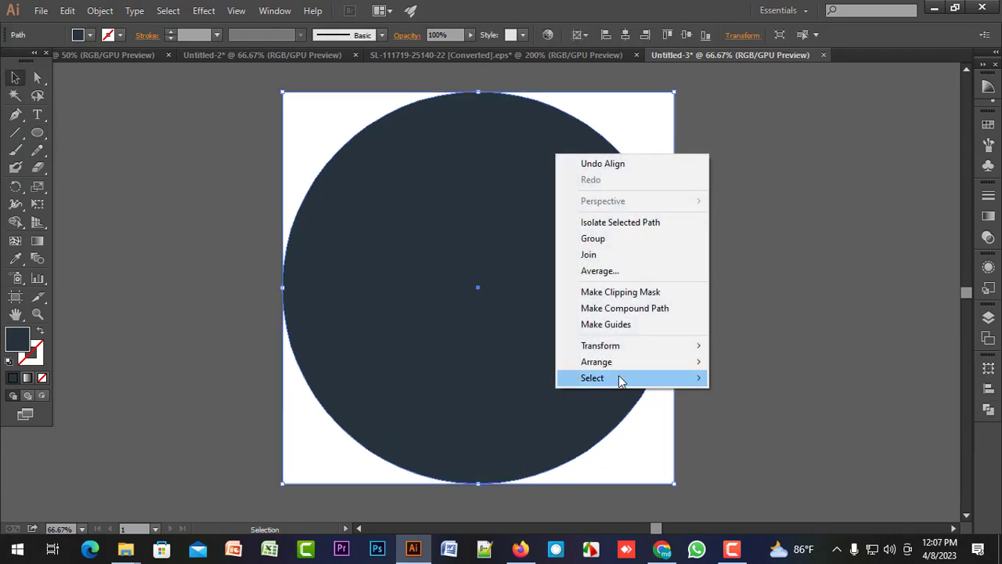
mouse_move(620, 366)
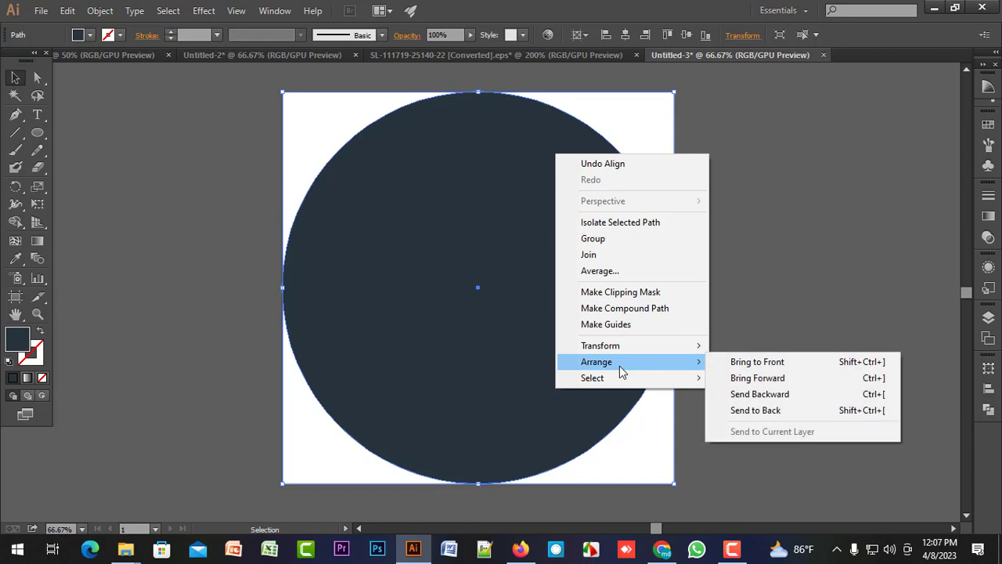
click(765, 410)
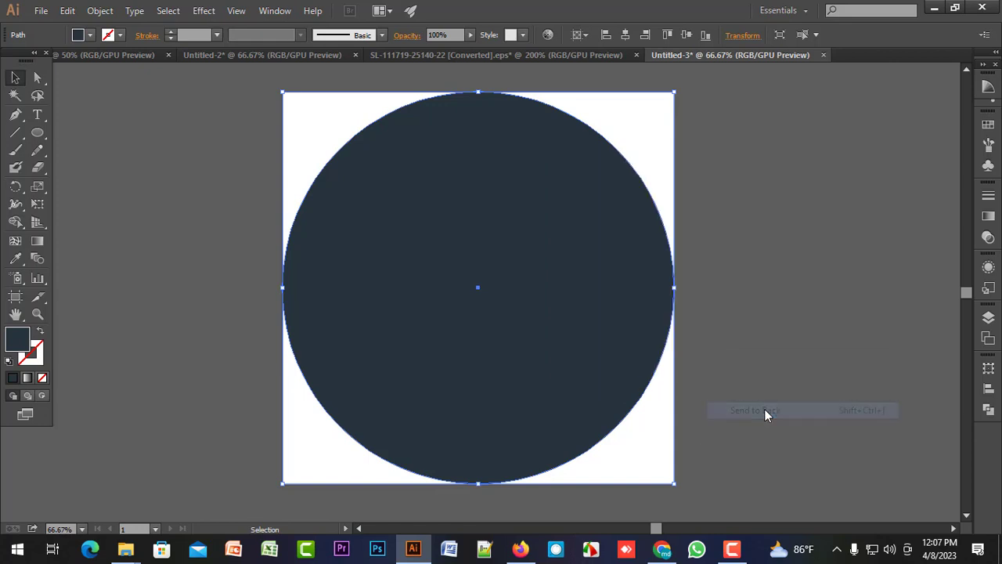
click(514, 285)
key(Delete)
click(643, 267)
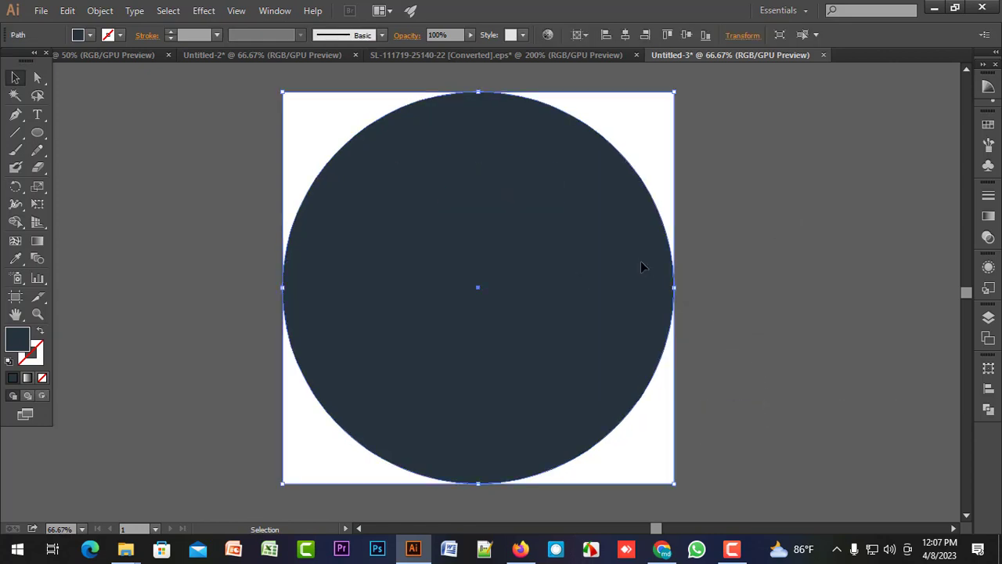
key(Delete)
Fill the background circle with the Black swatch.
click(626, 233)
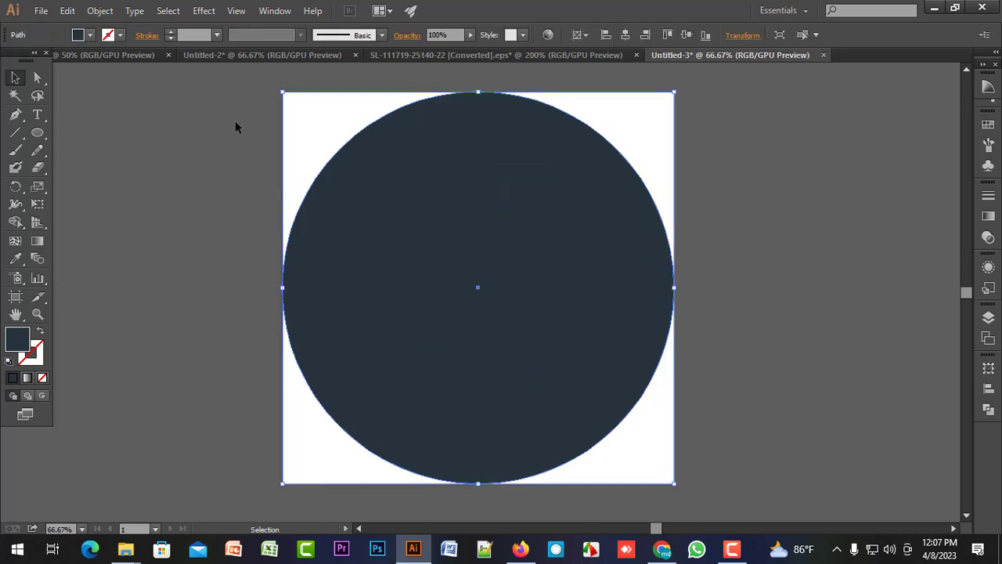
click(83, 35)
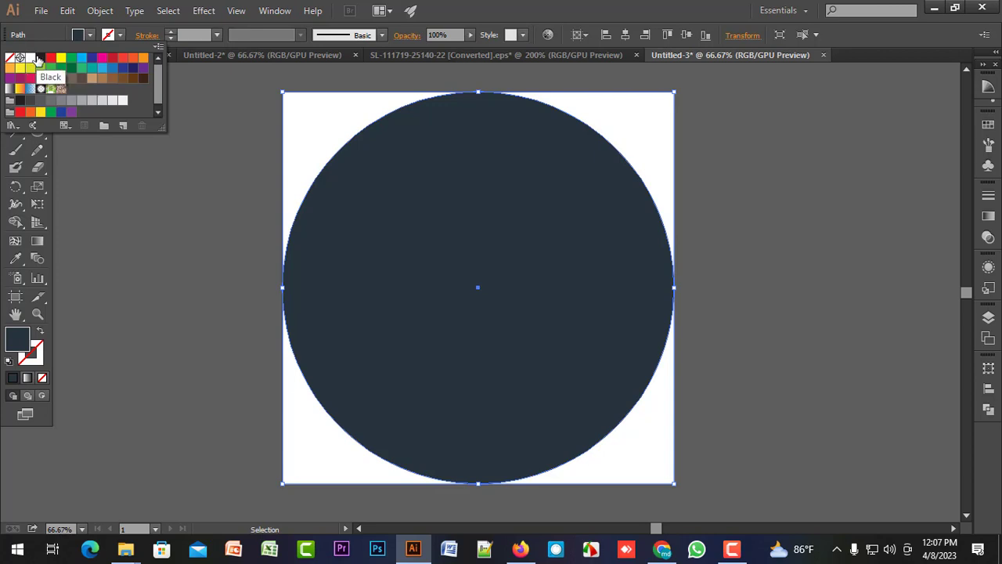
click(40, 59)
Fill the crown and AT monogram group with white.
click(492, 243)
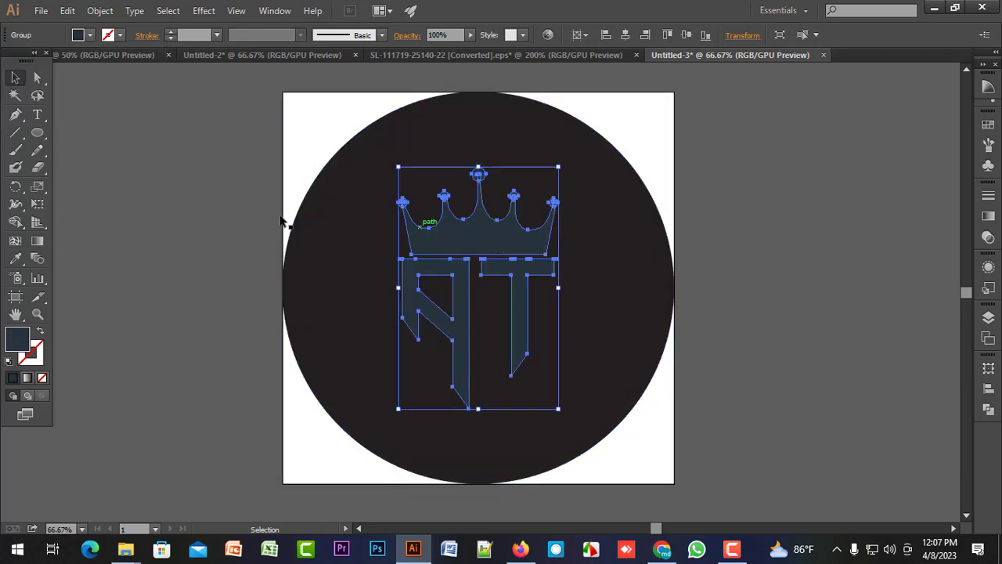
click(83, 35)
click(55, 83)
click(239, 239)
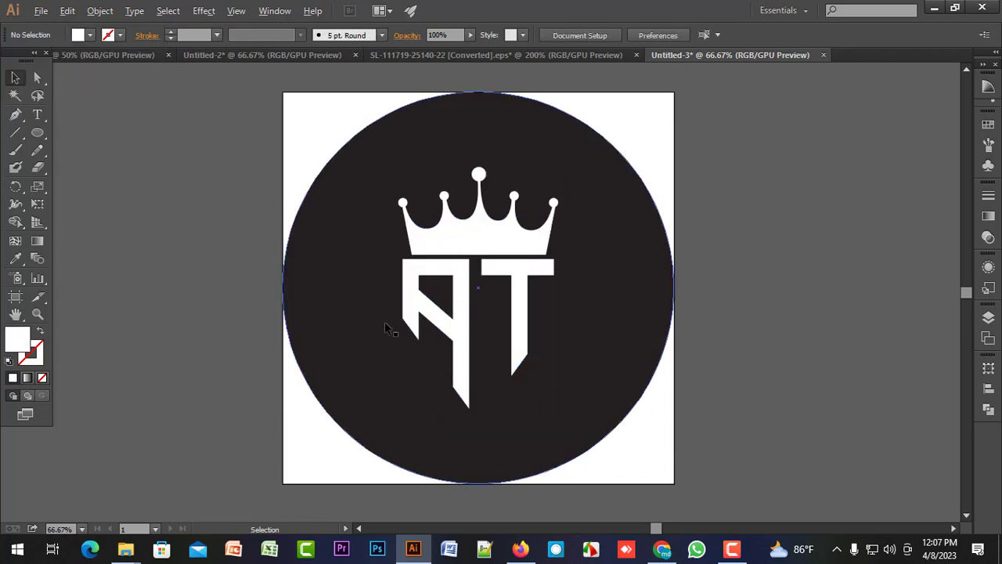
Examine the finished white logo on its black circle at different magnifications.
scroll(332, 299, up, 5)
scroll(212, 283, down, 7)
drag(310, 394, 598, 410)
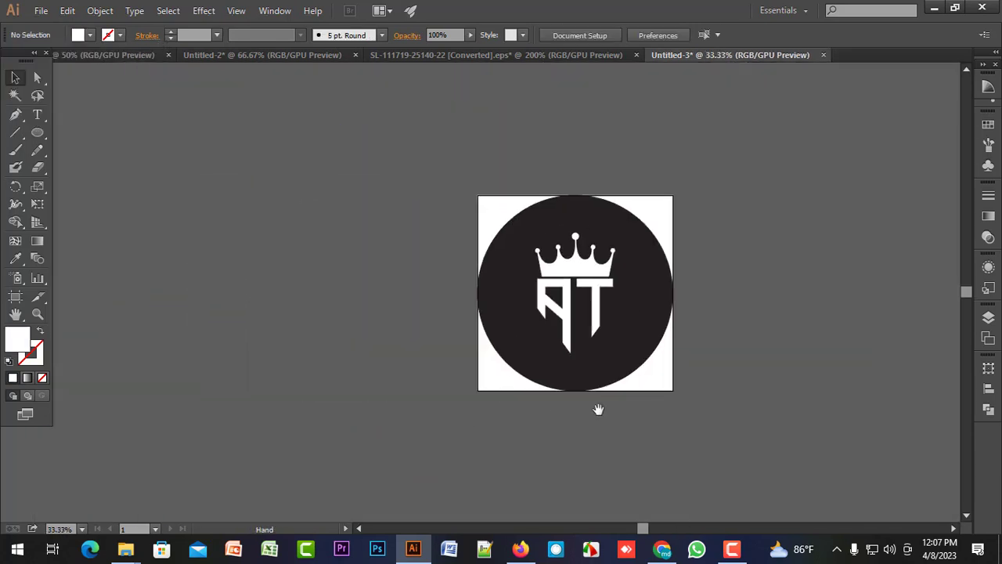
scroll(588, 352, up, 2)
drag(759, 290, 687, 353)
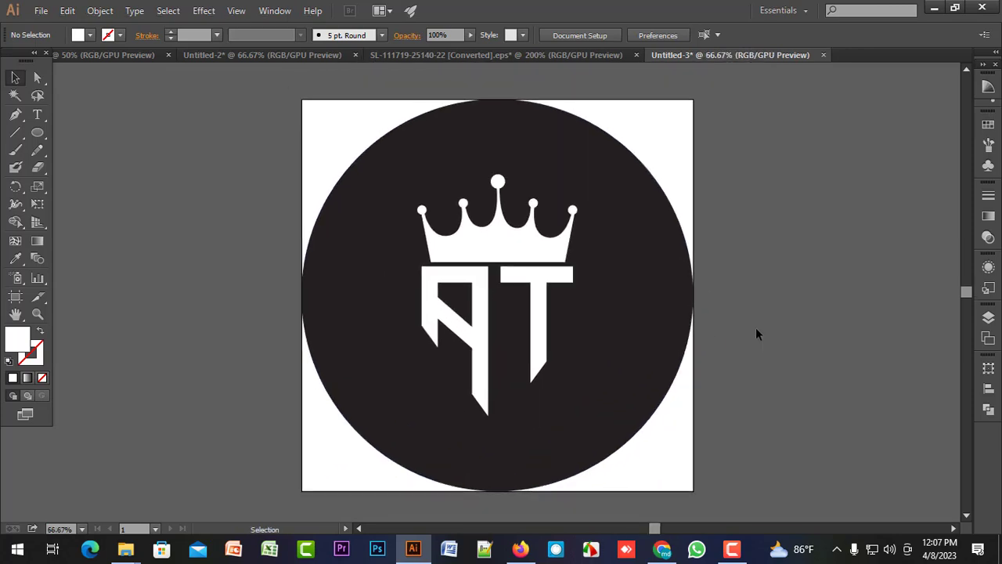
scroll(709, 315, down, 1)
scroll(702, 313, up, 1)
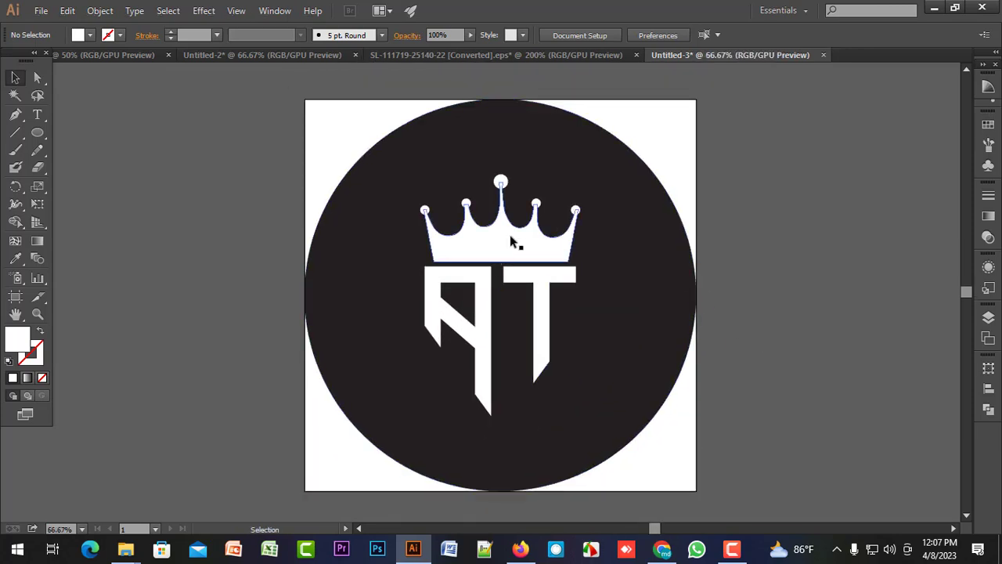
scroll(506, 243, down, 1)
scroll(505, 243, up, 2)
scroll(497, 237, down, 1)
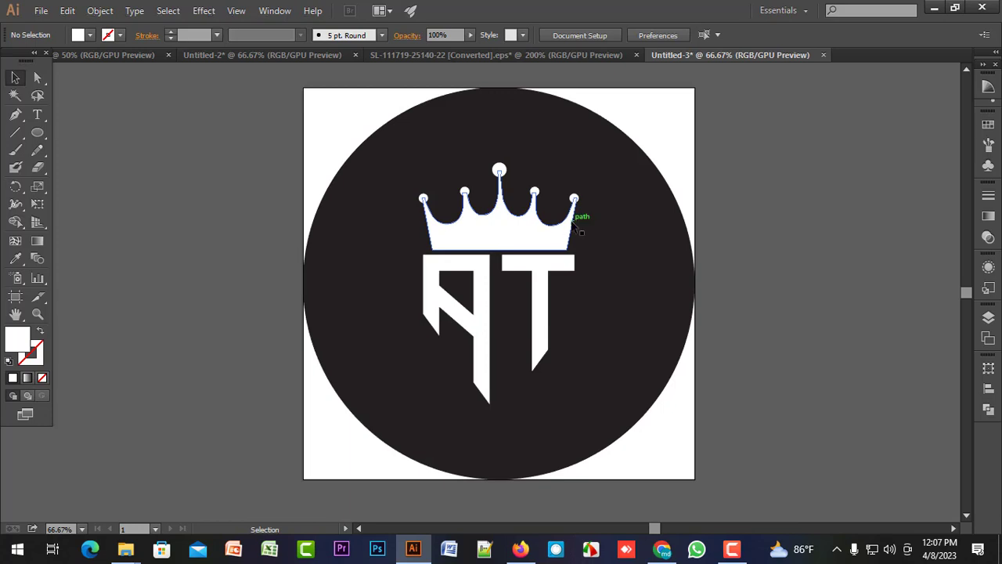
mouse_move(578, 217)
mouse_down()
mouse_move(511, 220)
mouse_move(577, 215)
mouse_up()
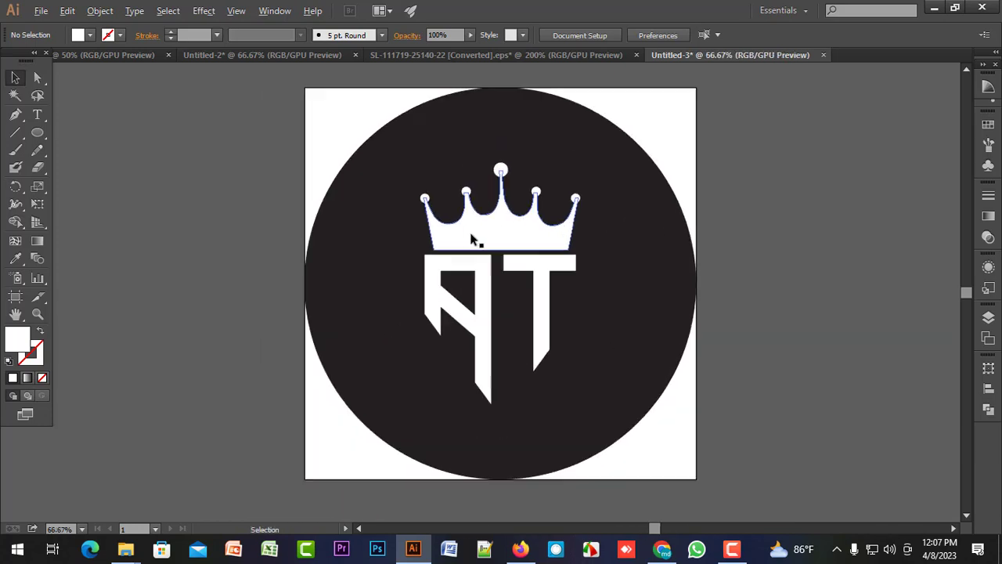
drag(515, 196, 505, 212)
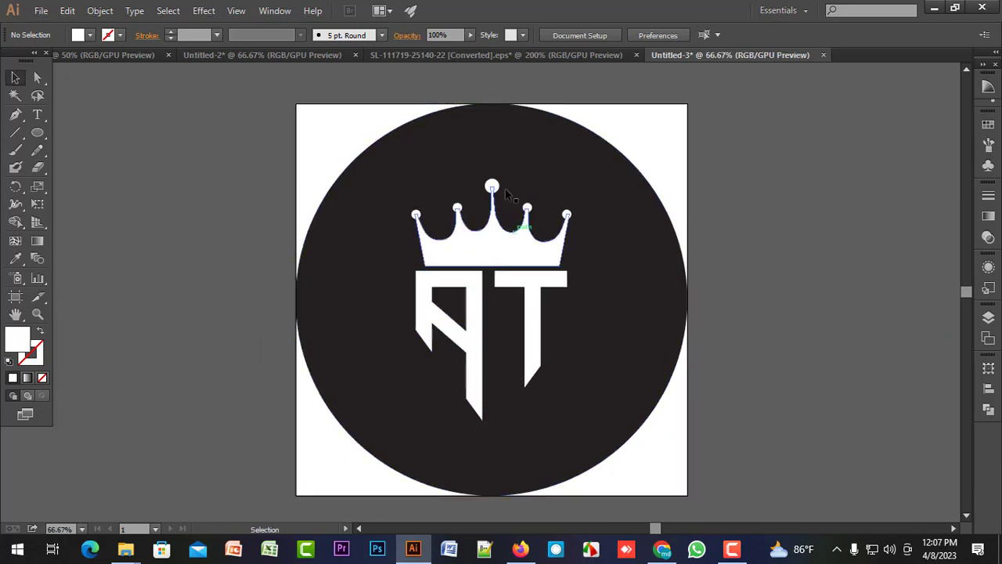
Set up a JPEG export that uses all artboards, check its quality setting, and dismiss the JPEG options without exporting.
click(39, 14)
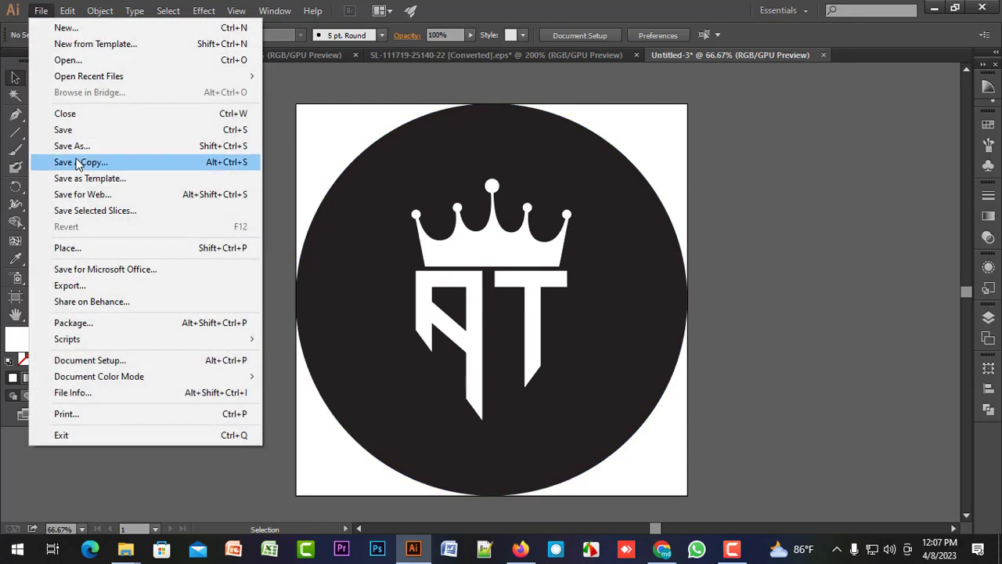
click(93, 290)
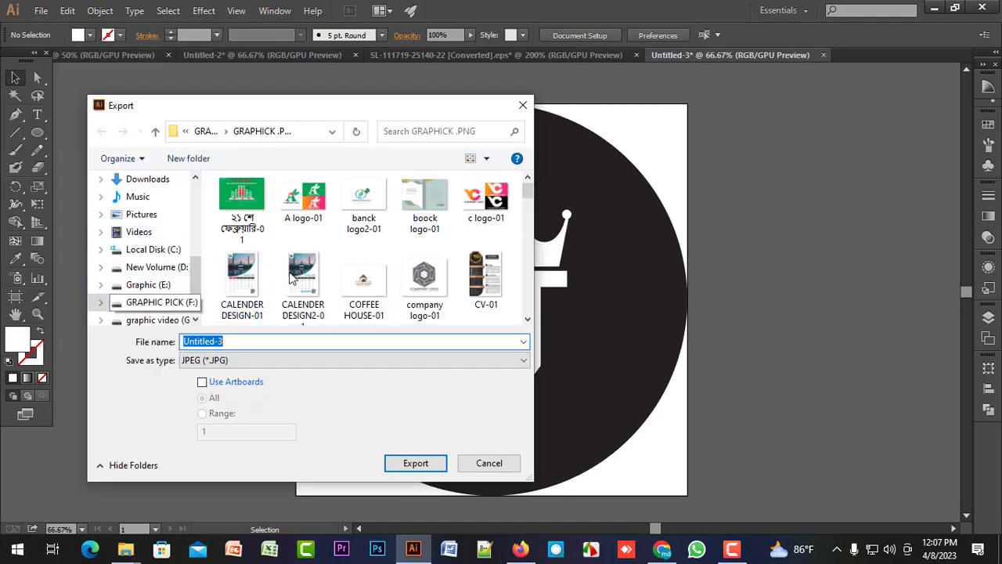
click(290, 366)
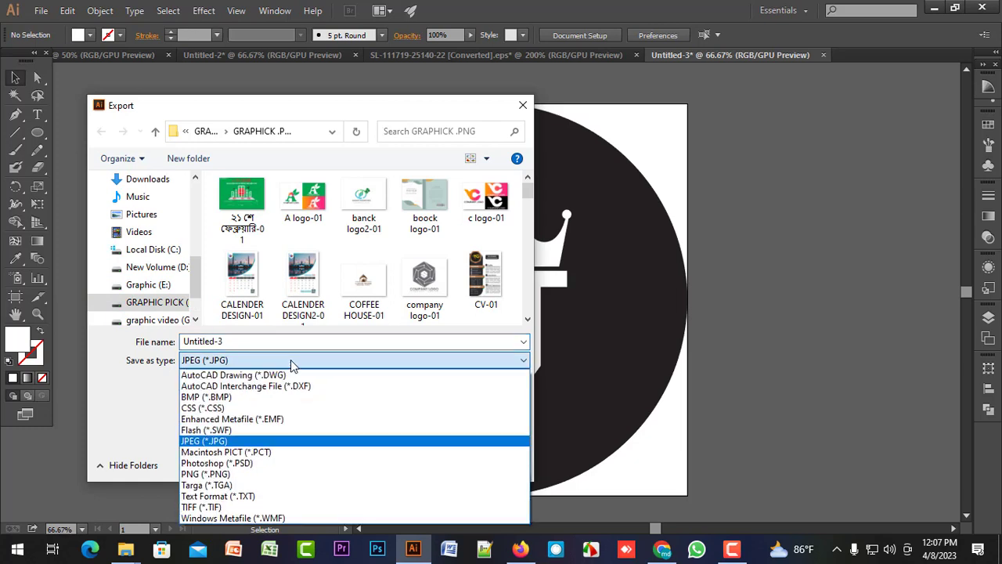
click(221, 442)
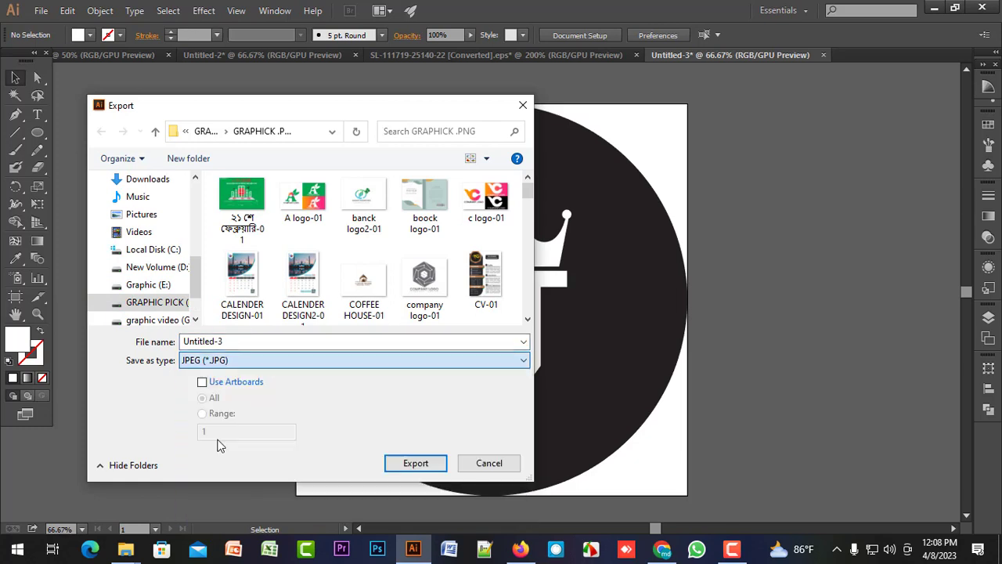
click(203, 383)
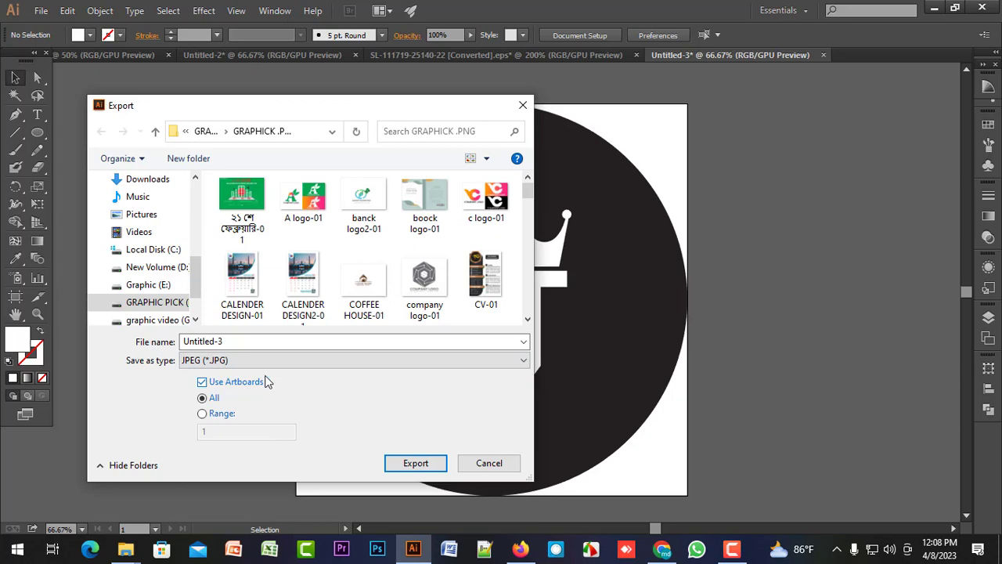
click(416, 464)
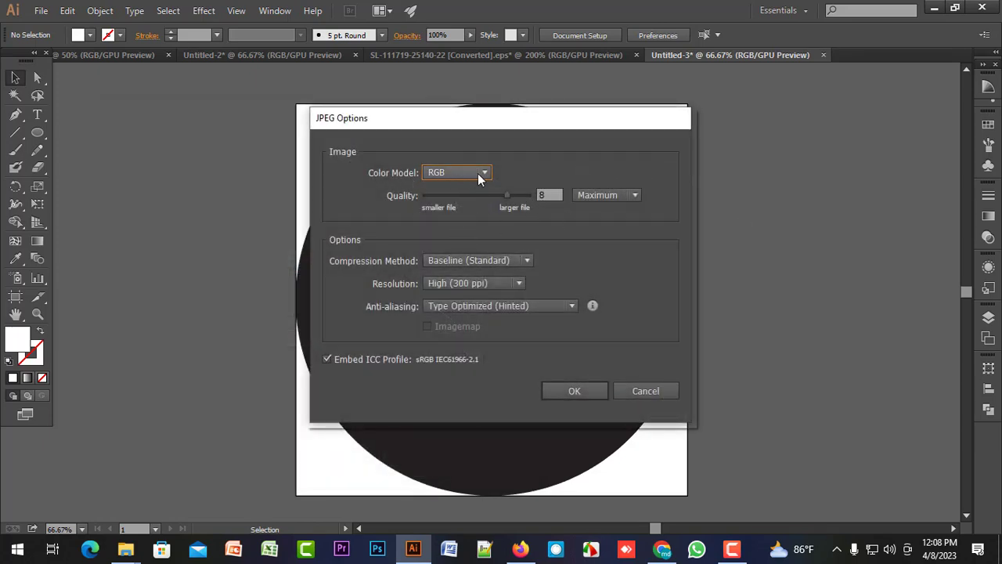
drag(520, 197, 537, 200)
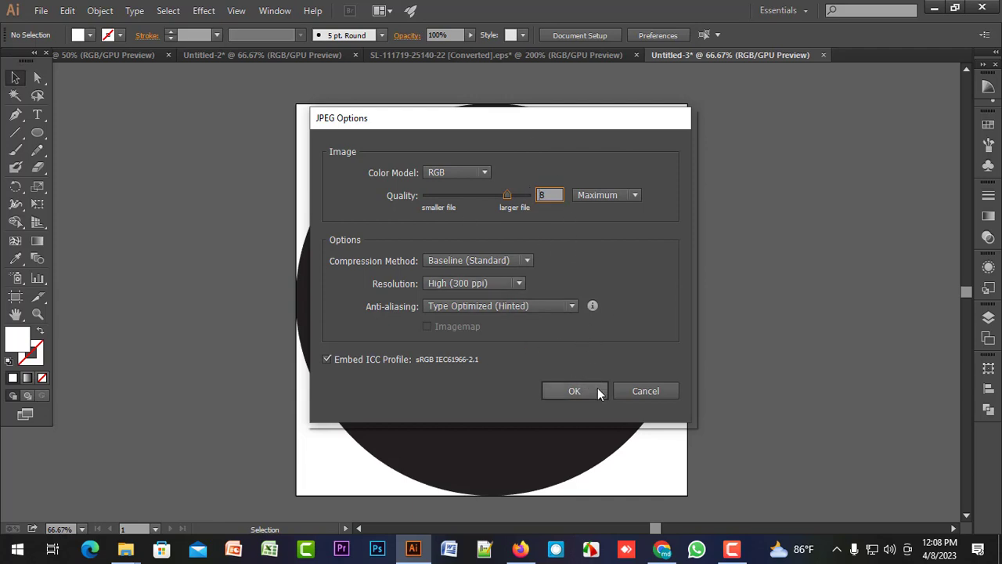
click(674, 388)
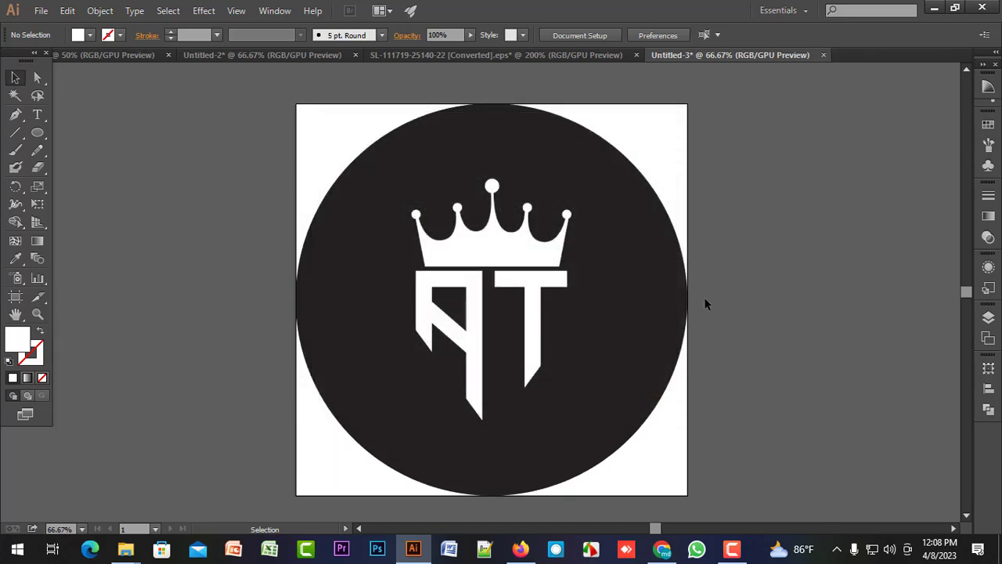